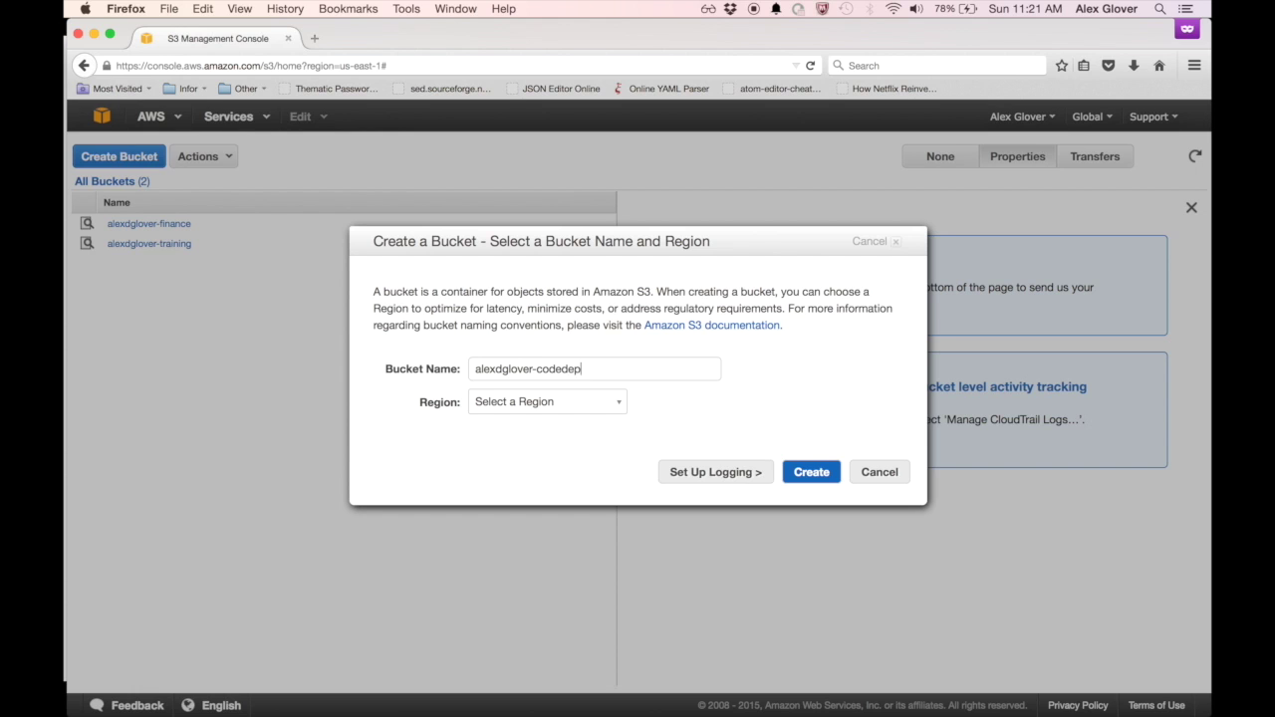
Choose US Standard as the new bucket's region and create the bucket.
click(596, 406)
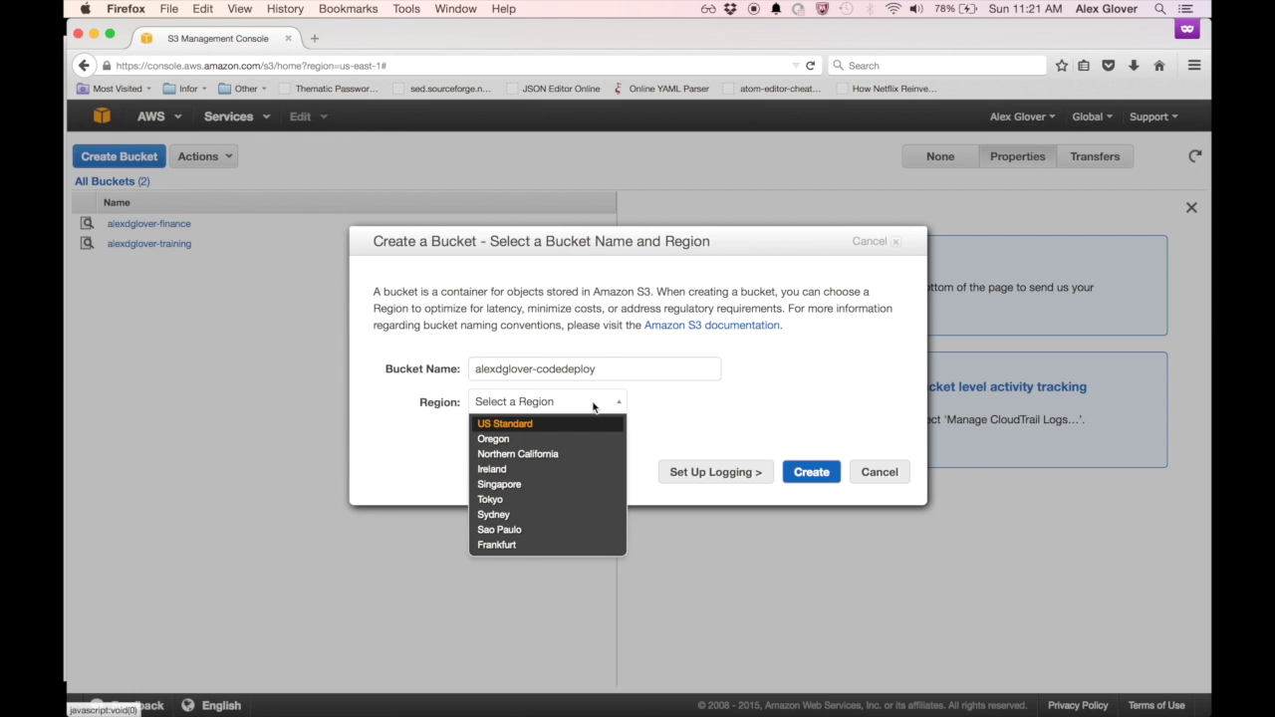
click(512, 429)
click(824, 474)
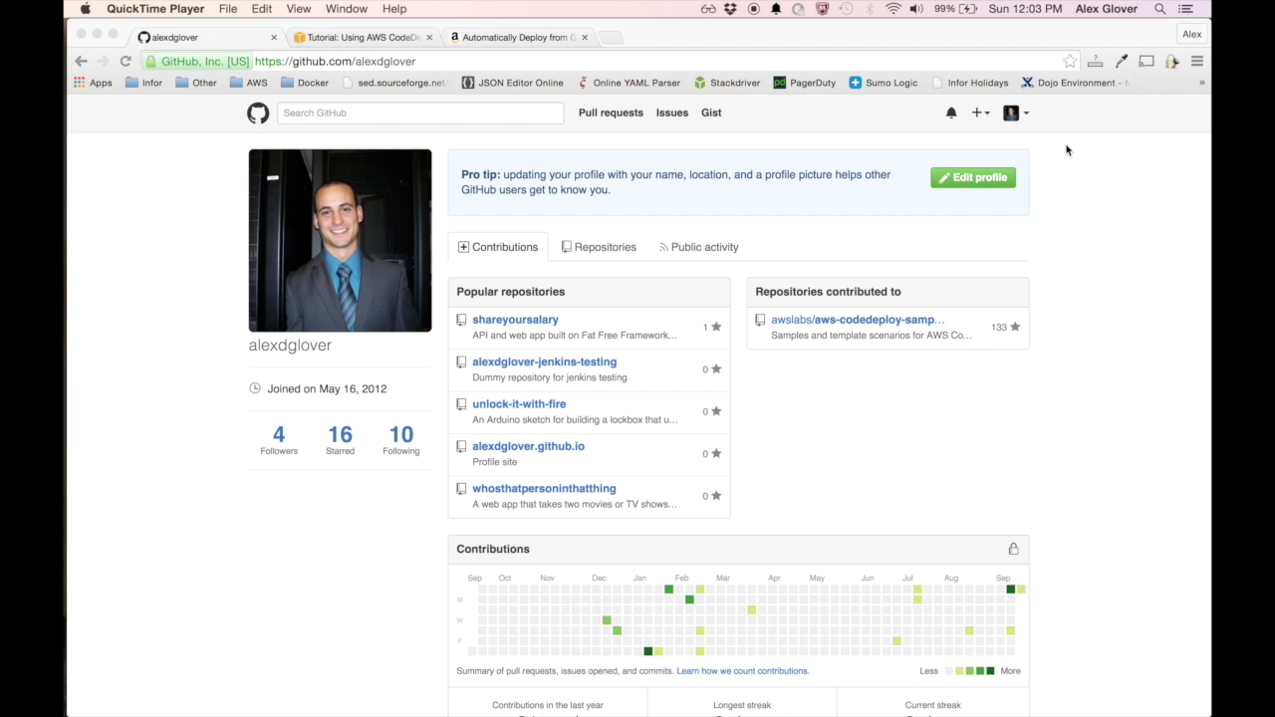
On GitHub, create a new repository named github-codedeploy, initialized with a README.
click(985, 115)
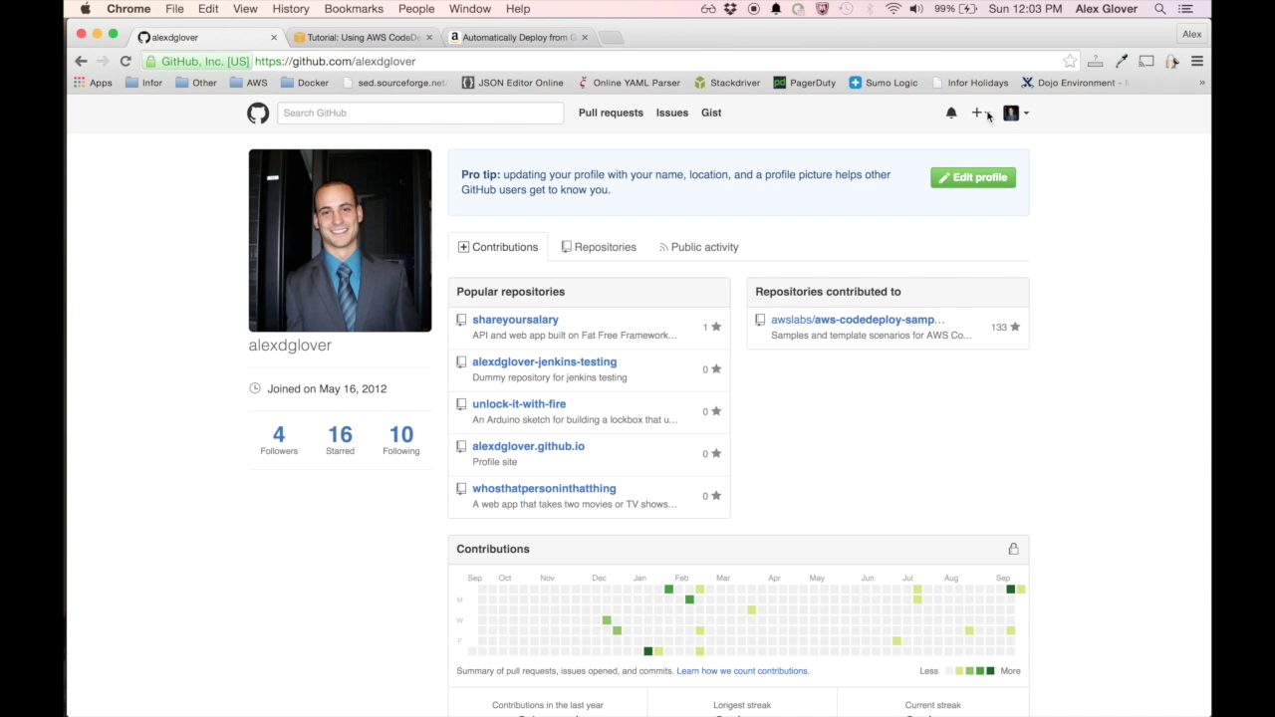
click(986, 116)
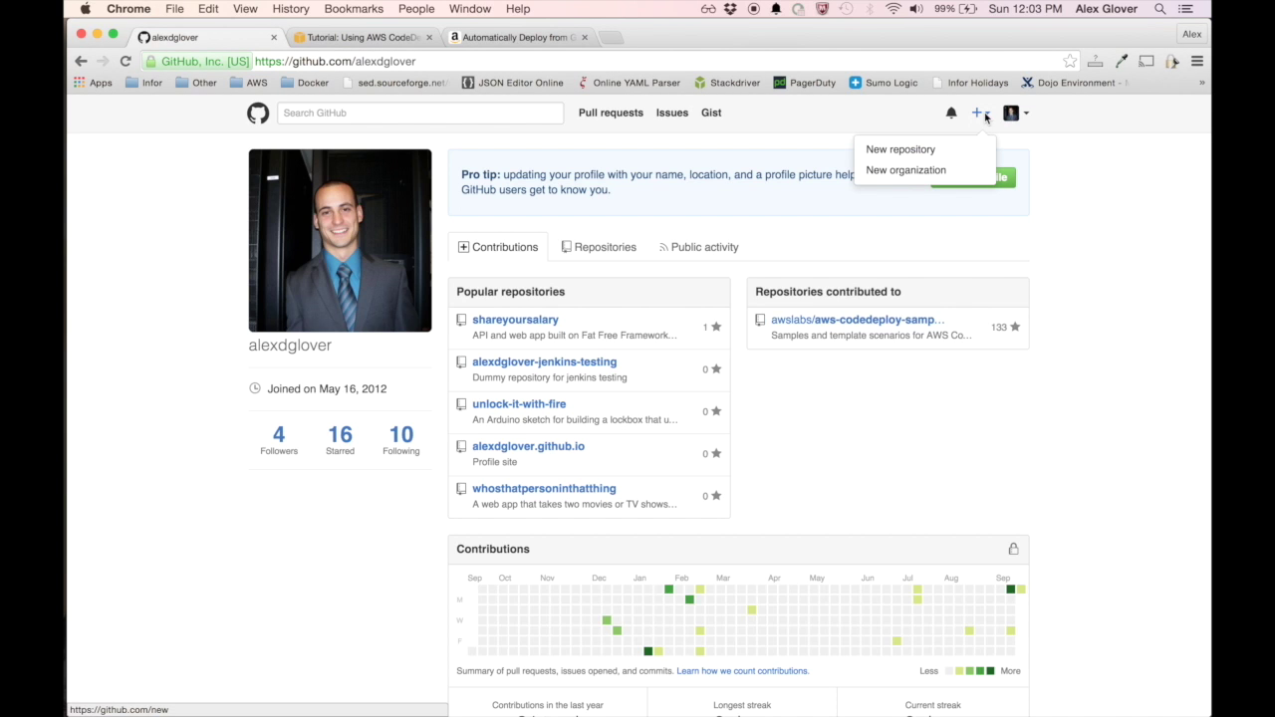
click(908, 157)
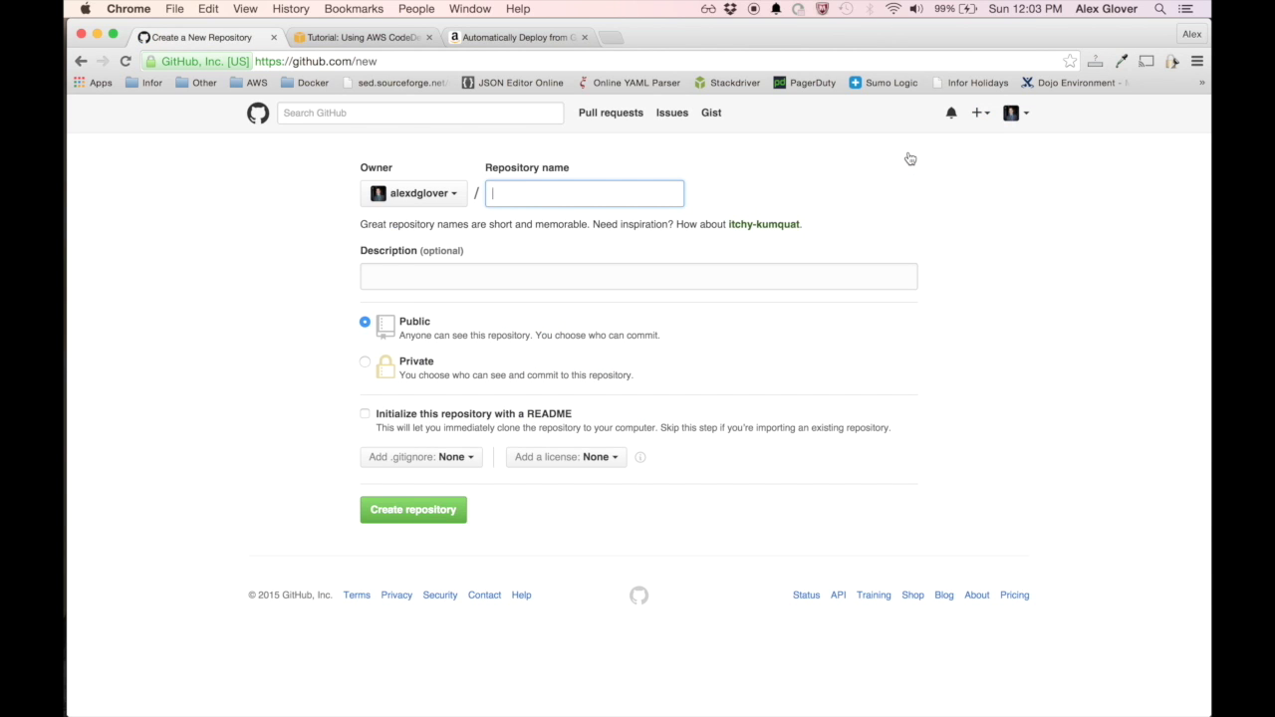
text(github-codedeploy)
click(391, 417)
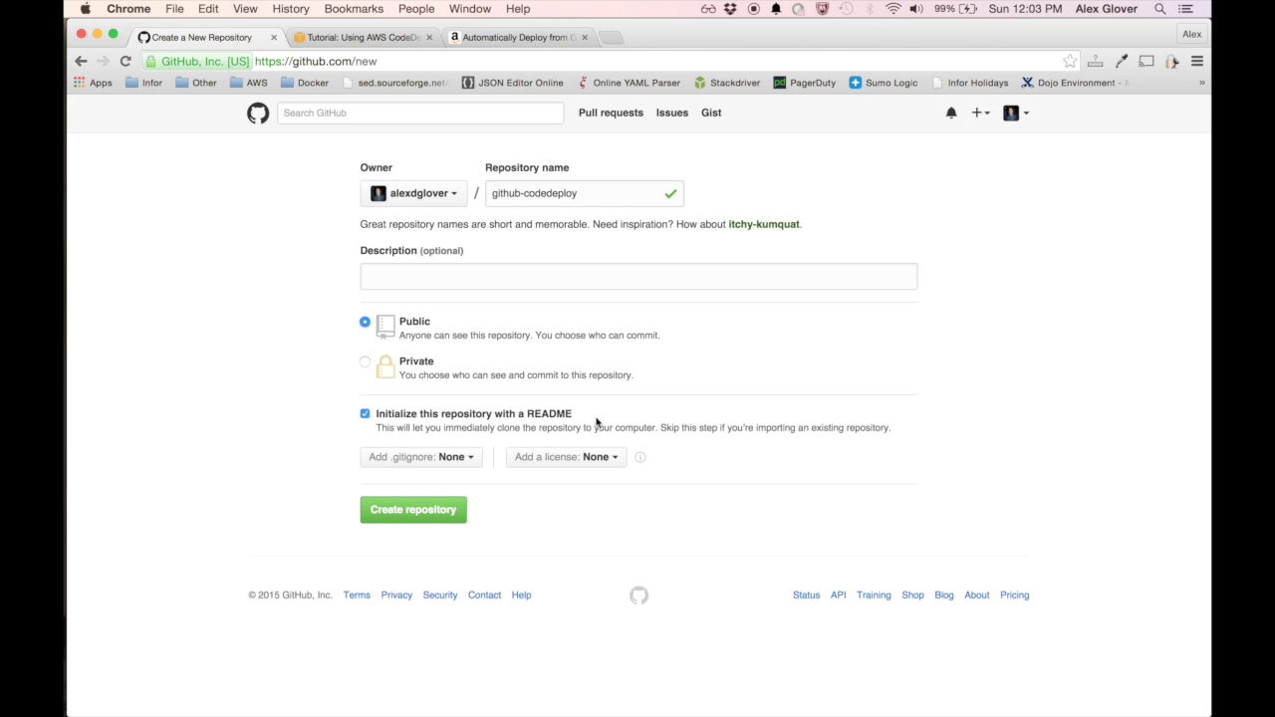
click(407, 511)
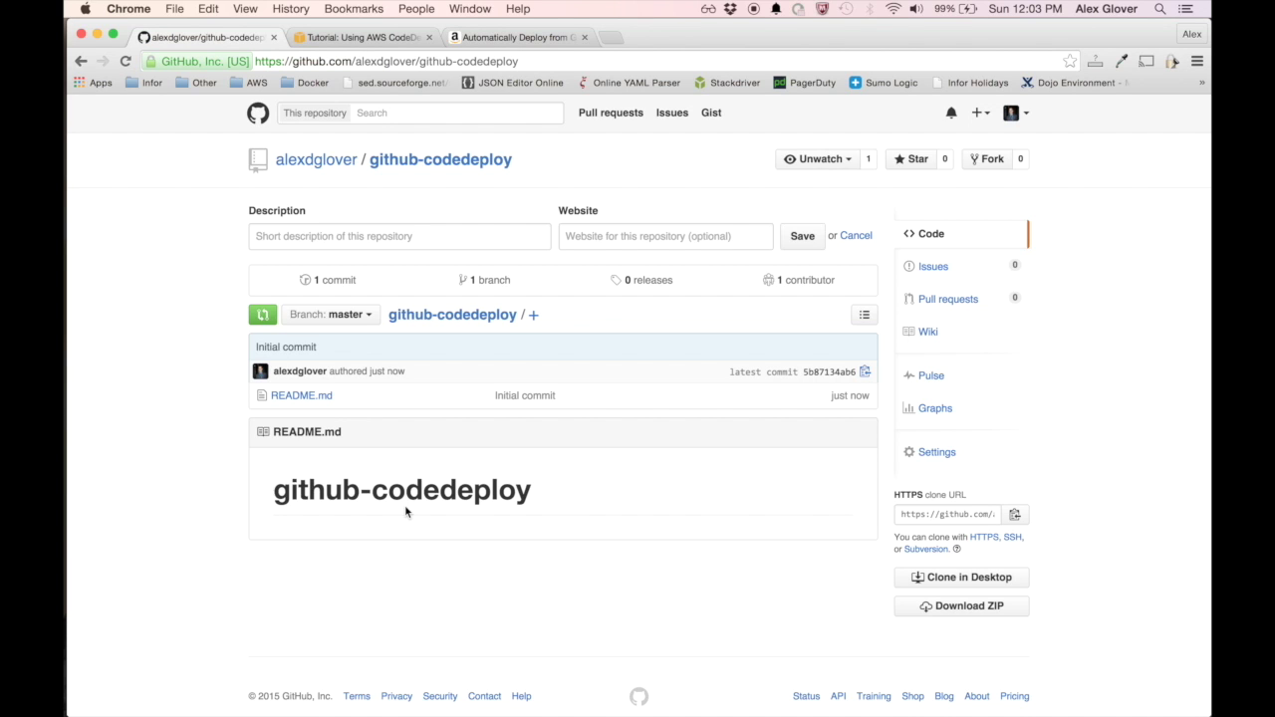
Copy the github-codedeploy repository's HTTPS clone URL and git clone it into the home directory in a cleared Terminal.
click(931, 514)
key(super+c)
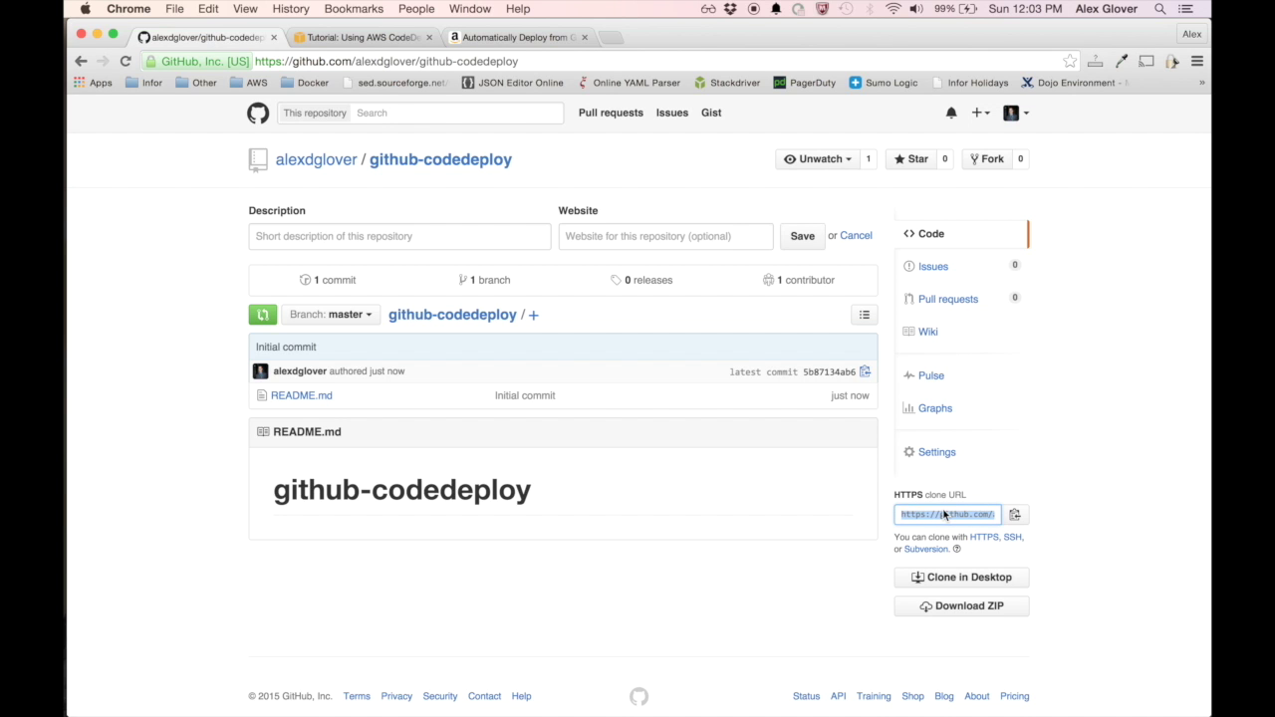
key(super+Tab)
key(super+Tab)
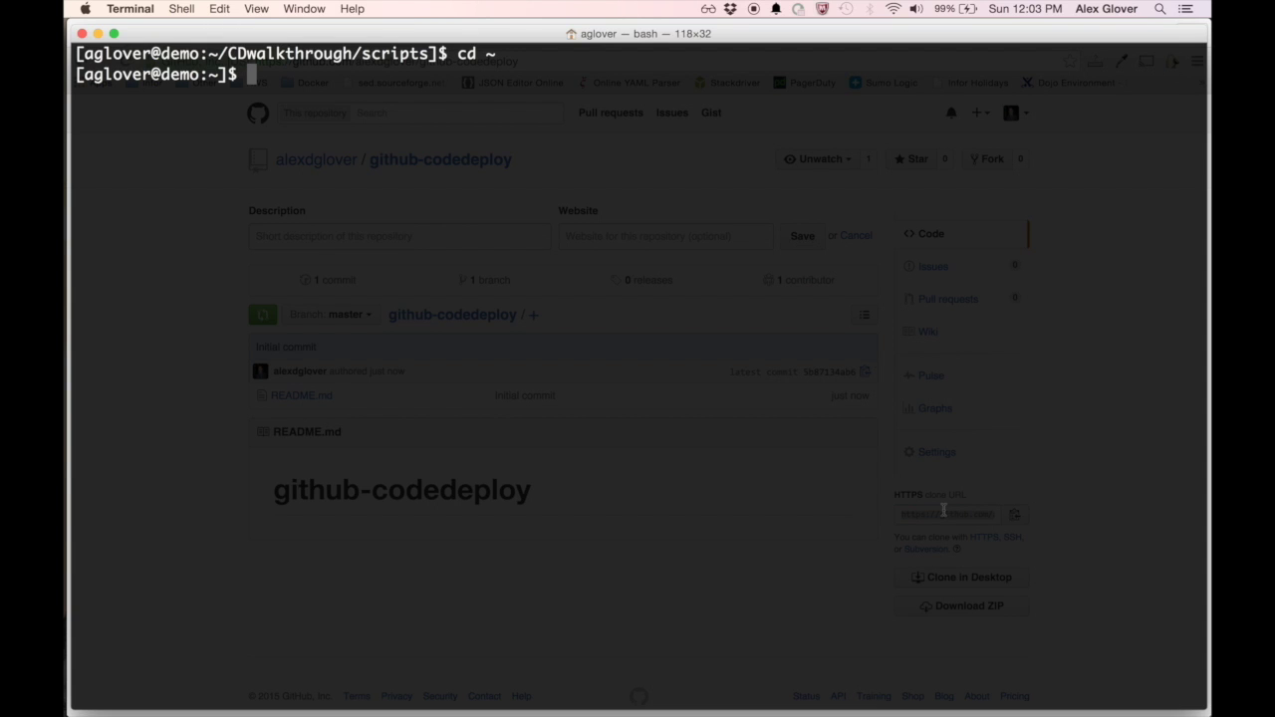
text(clear)
key(Return)
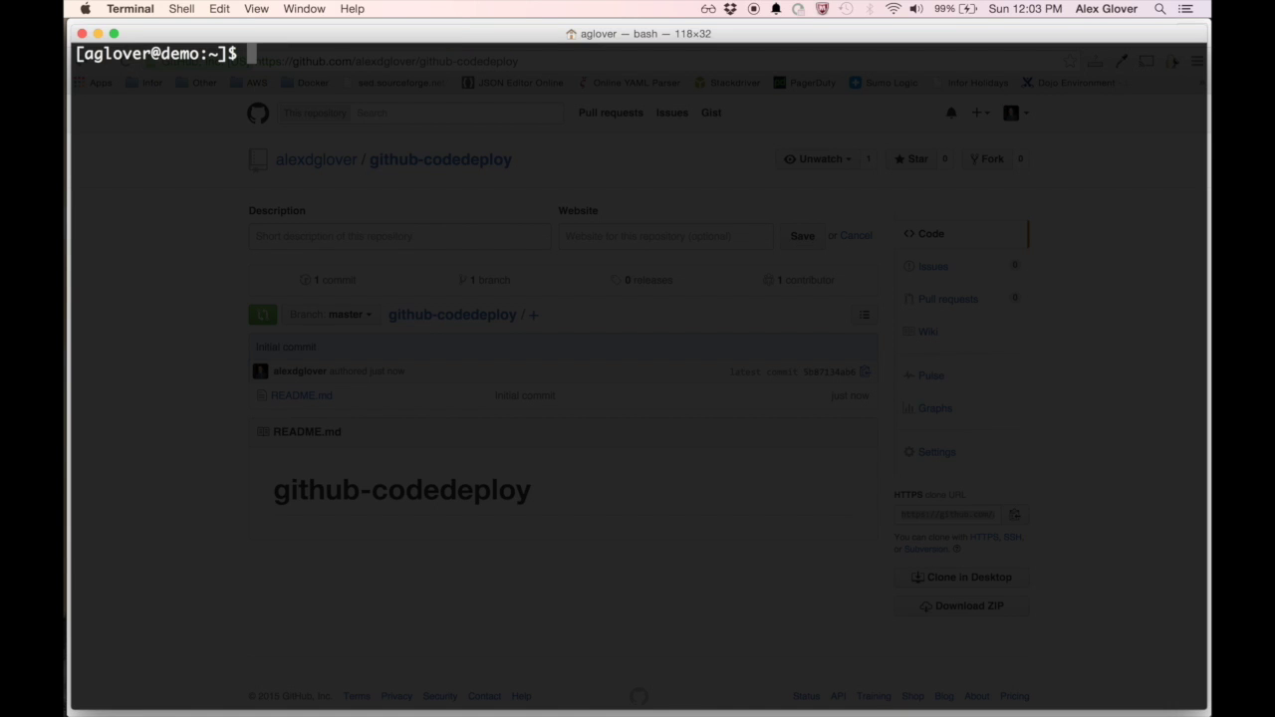
text(git clone)
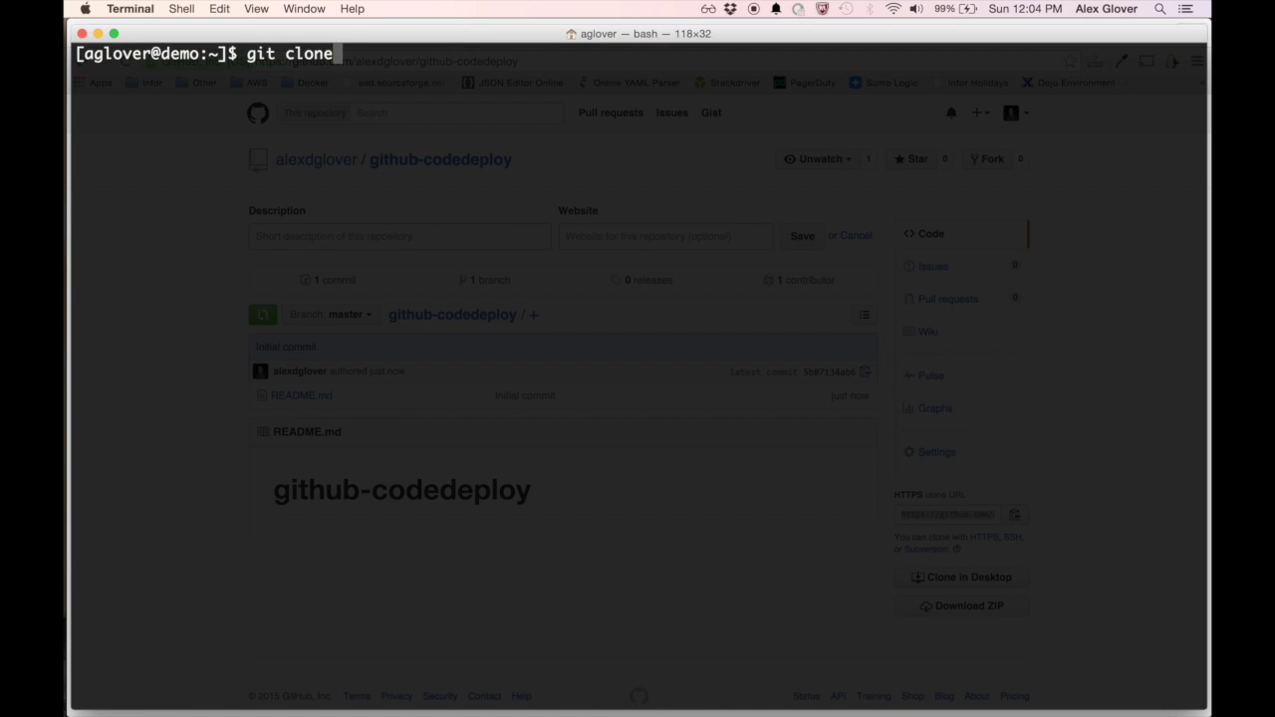
key(super+v)
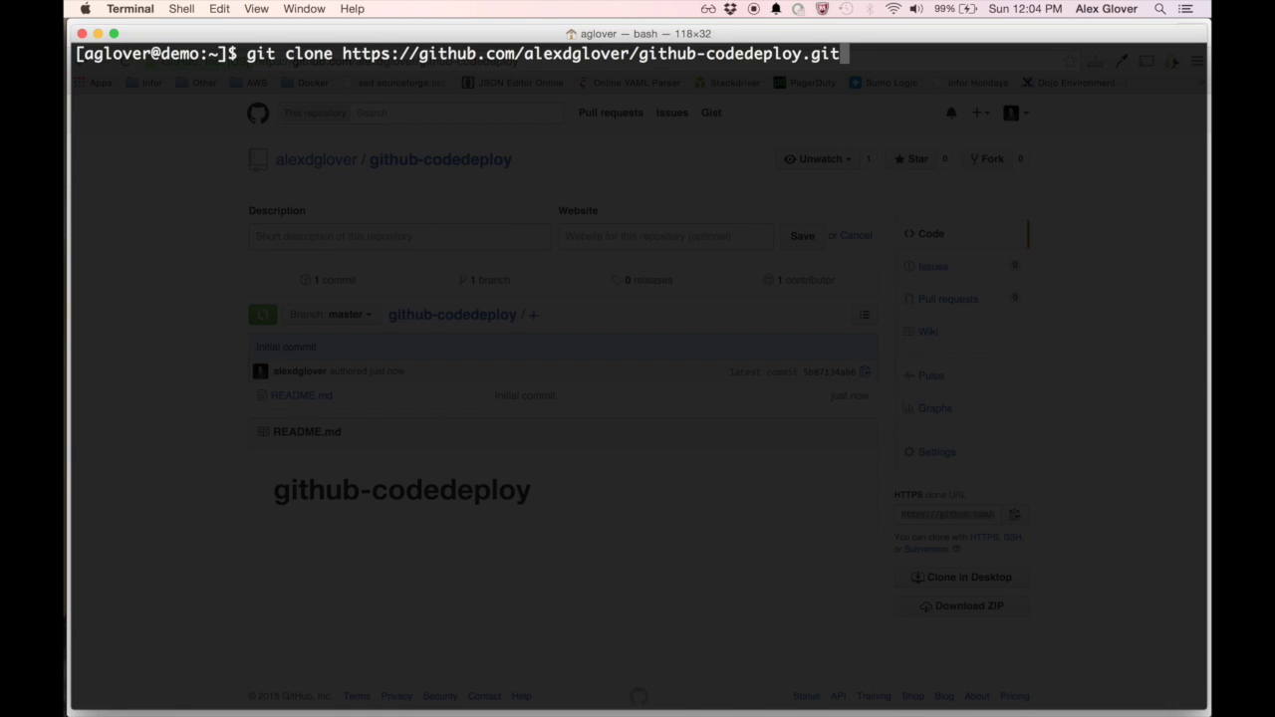
key(Return)
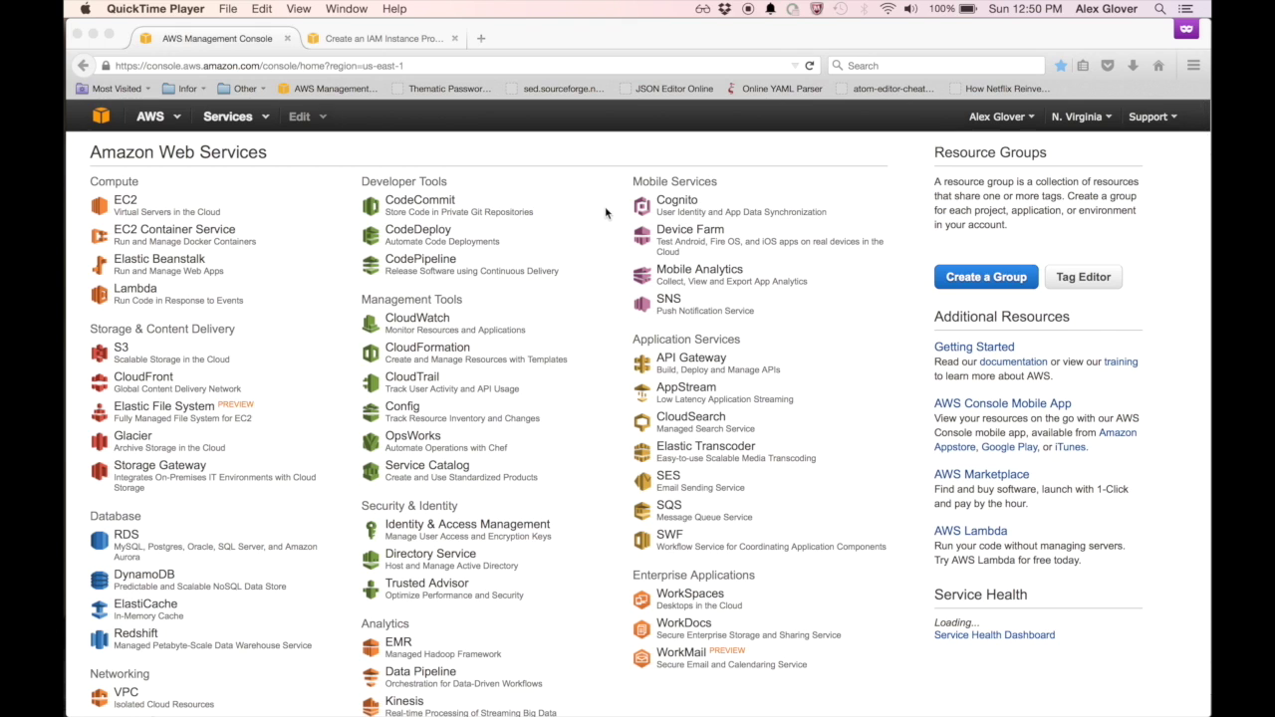
In the AWS console's Identity & Access Management, start a new role named CodeDeployServiceRole with the Amazon EC2 service role type.
click(408, 532)
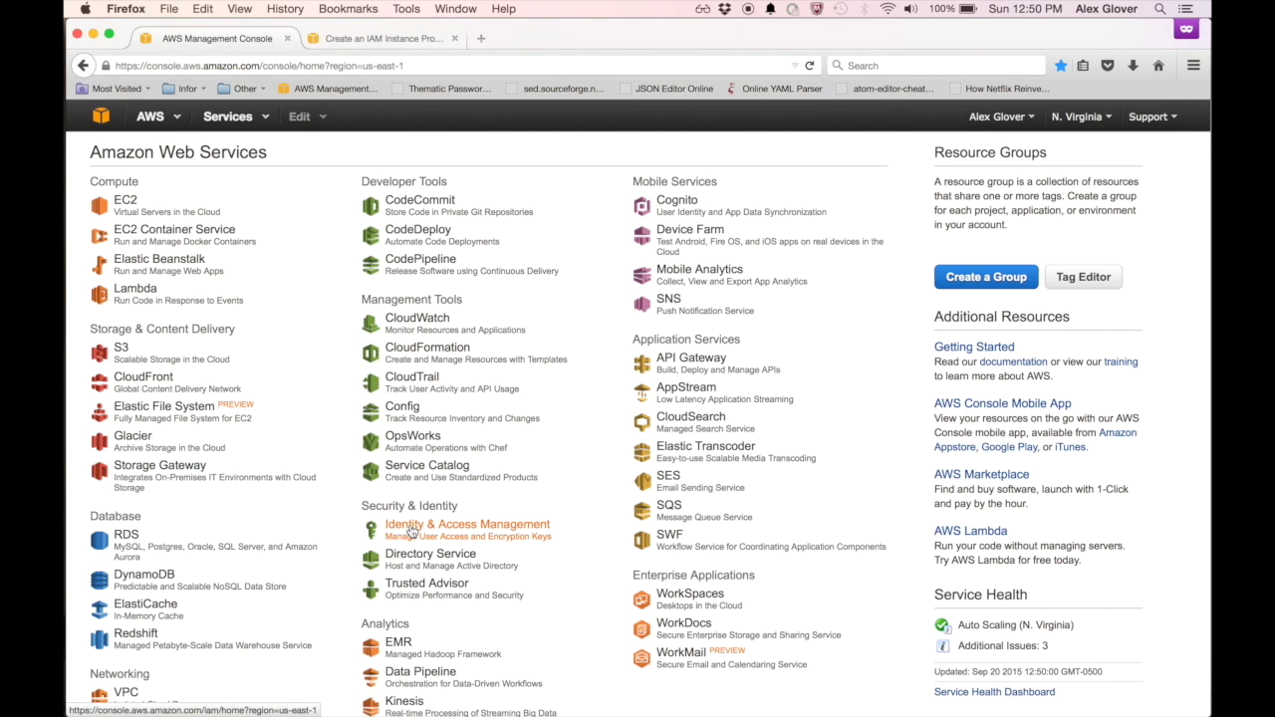
click(411, 531)
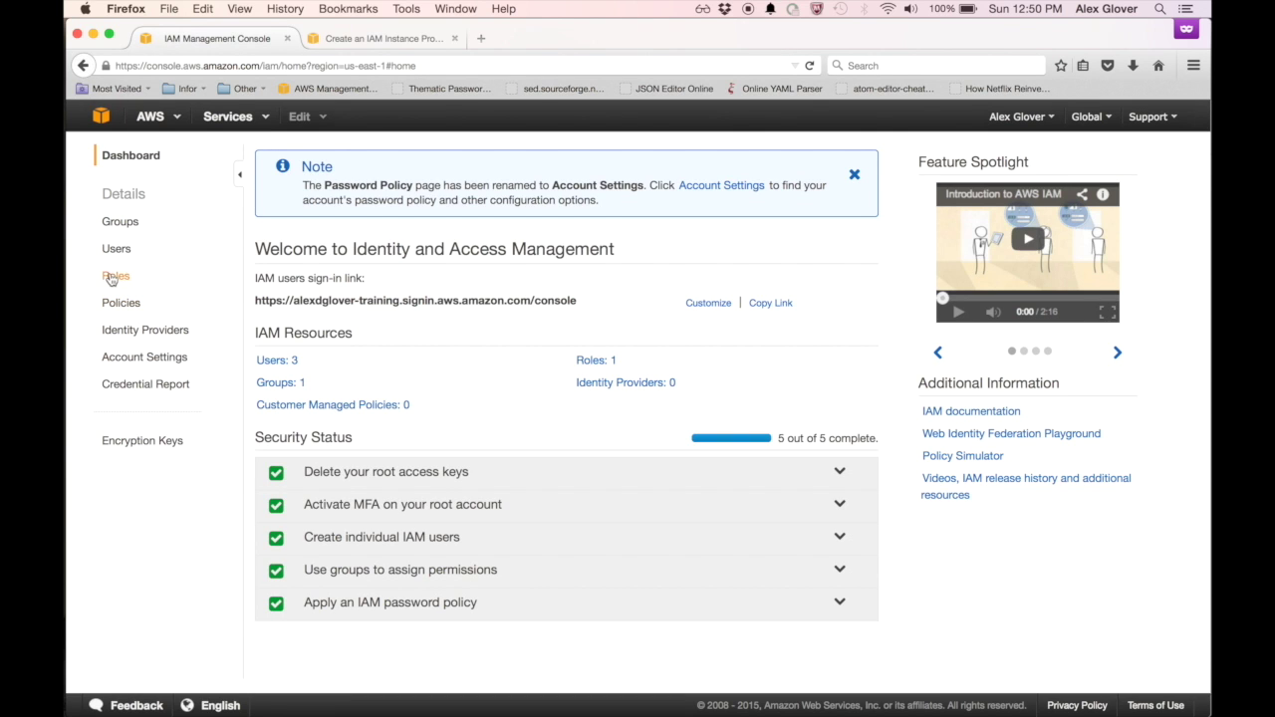
click(116, 279)
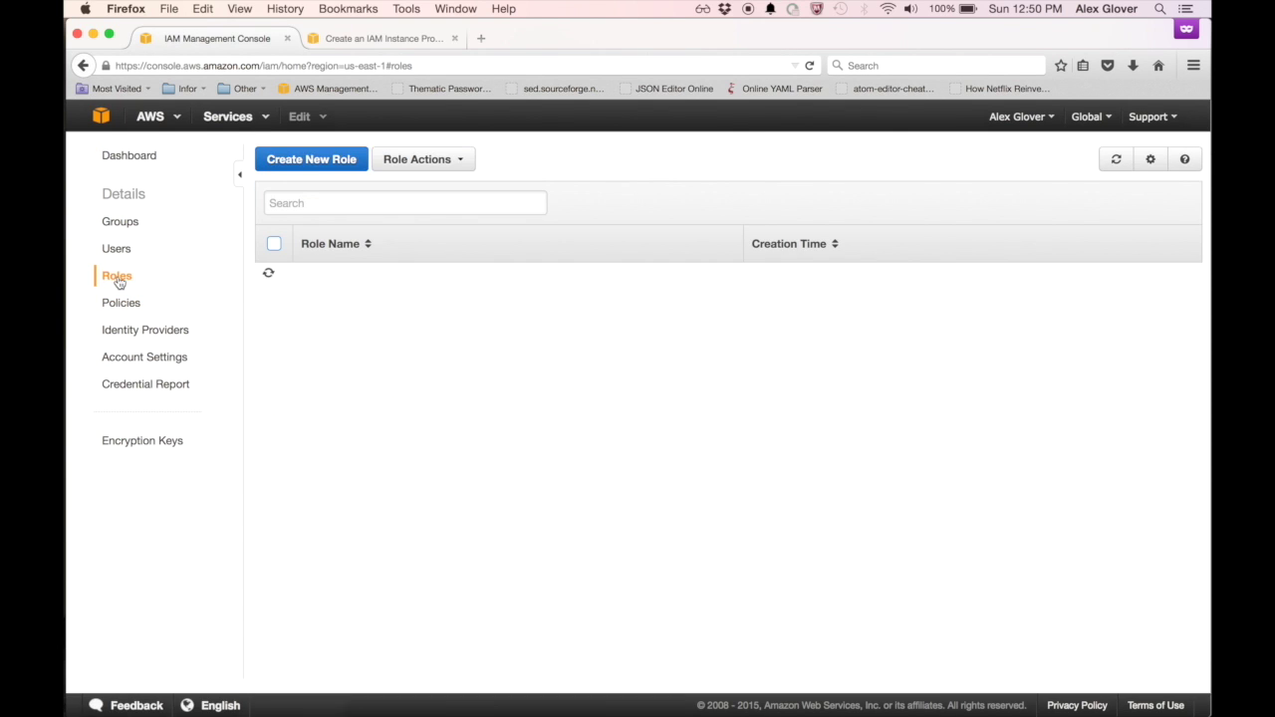
click(311, 160)
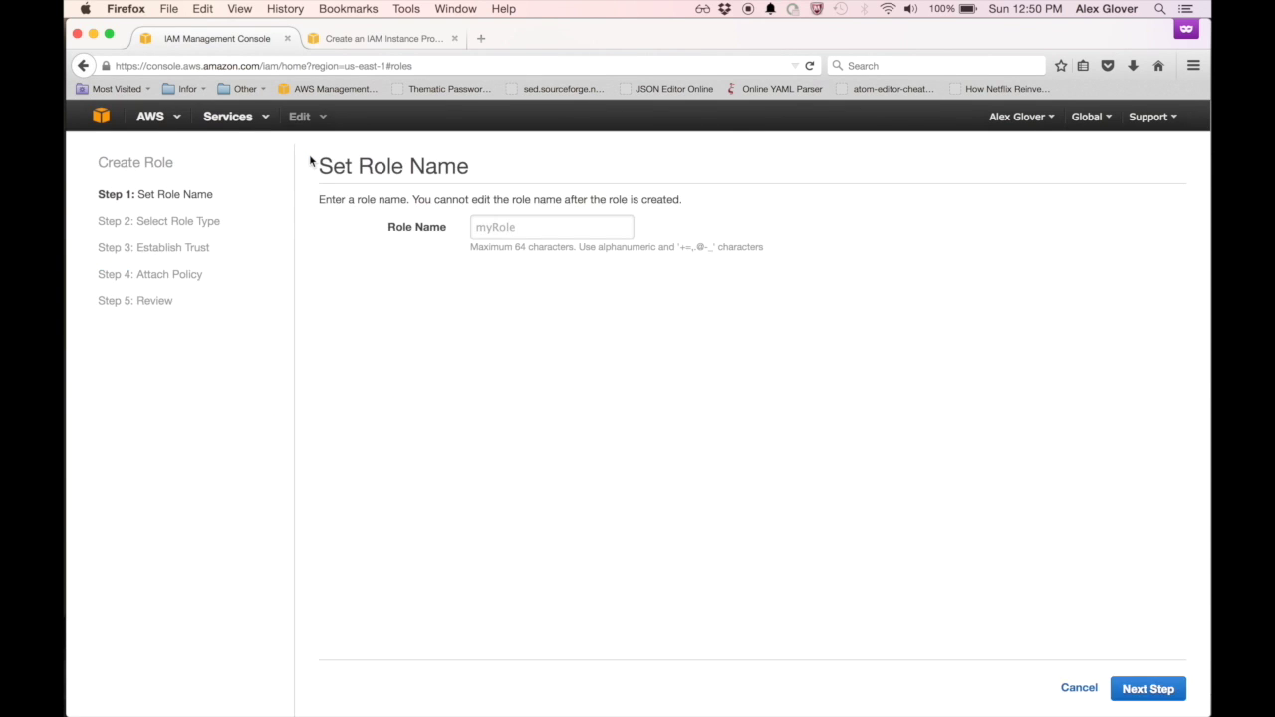
click(548, 230)
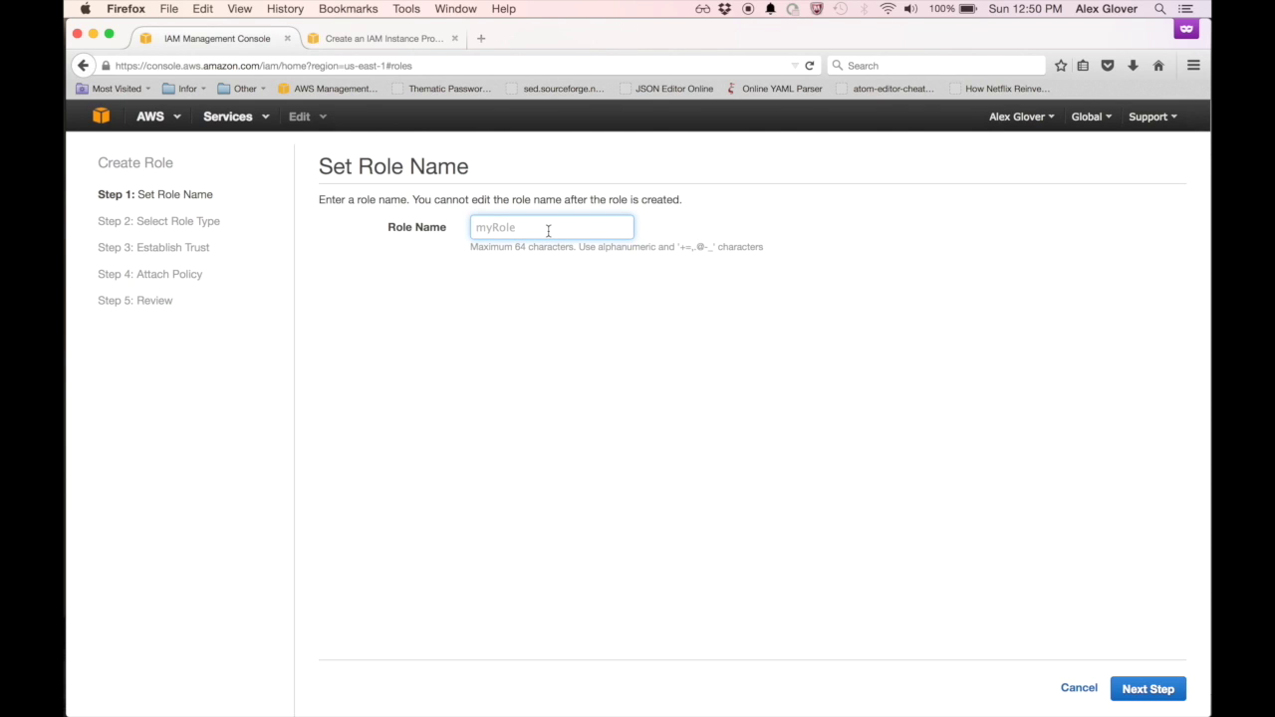
text(CodeDeployServie)
text(eRole)
click(1152, 688)
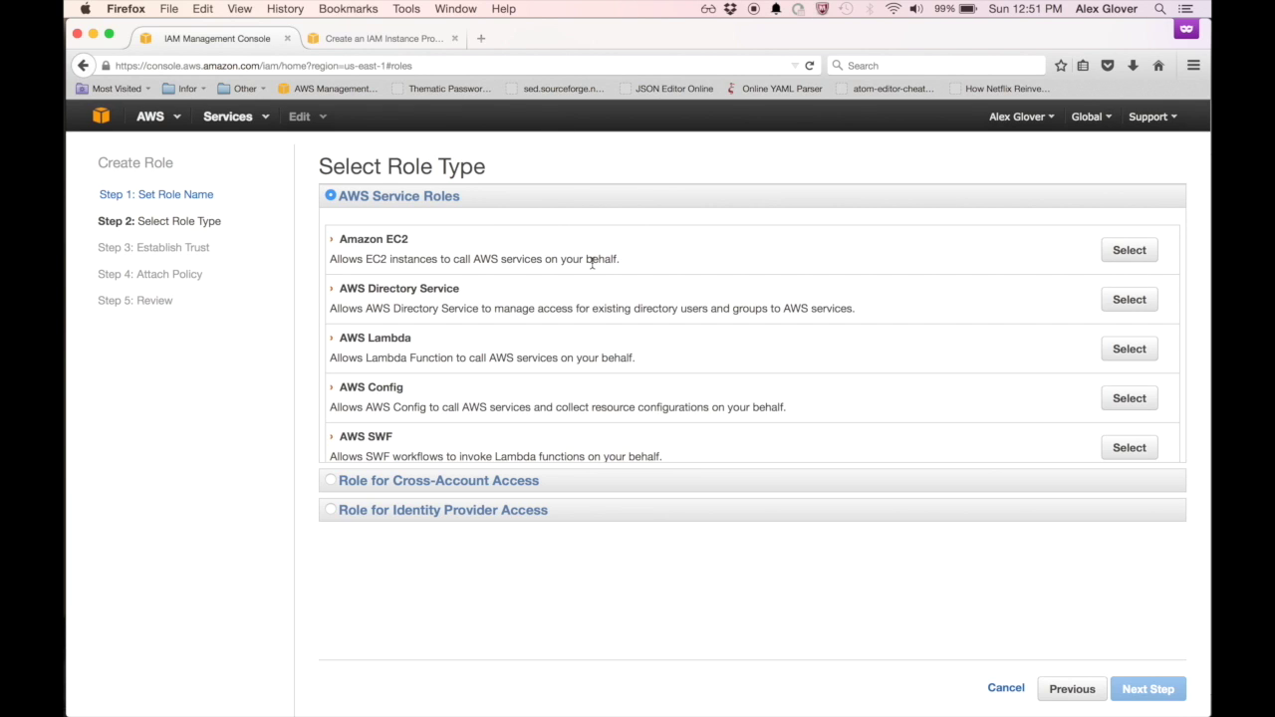
click(1130, 252)
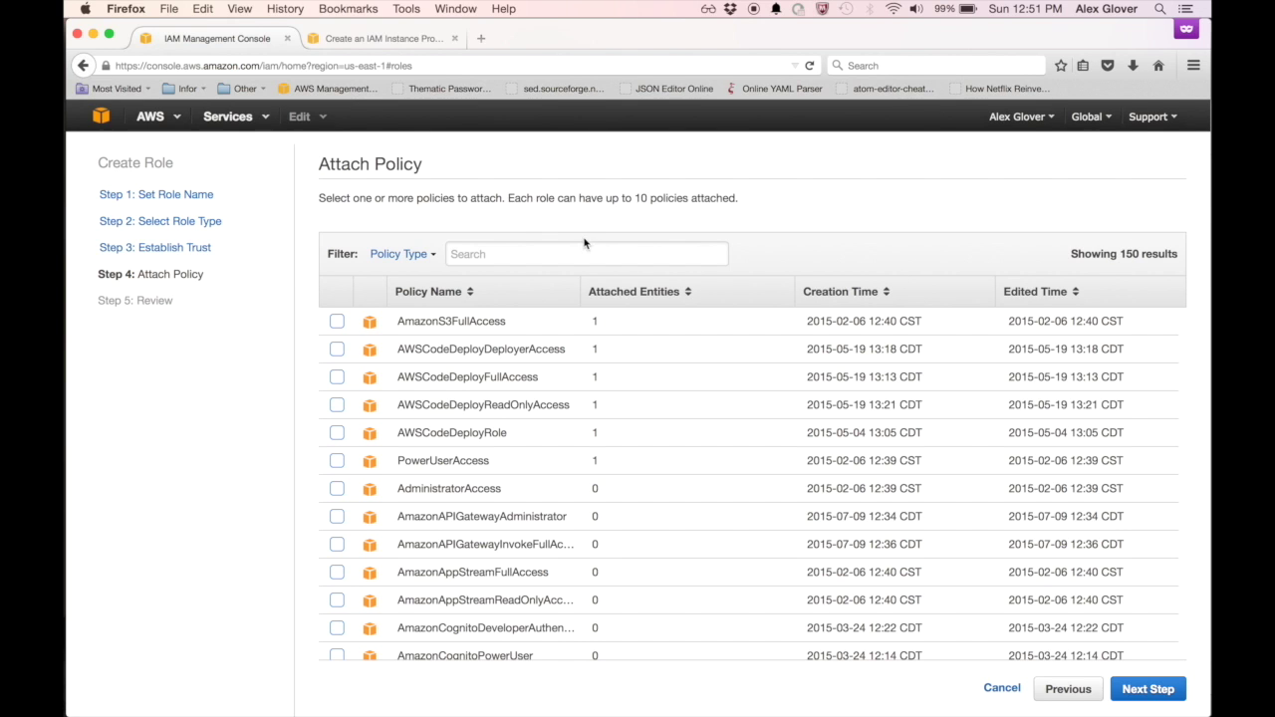
Filter the policies for AWSCodeDeployRole, attach that policy to the new role, and create the role.
click(538, 254)
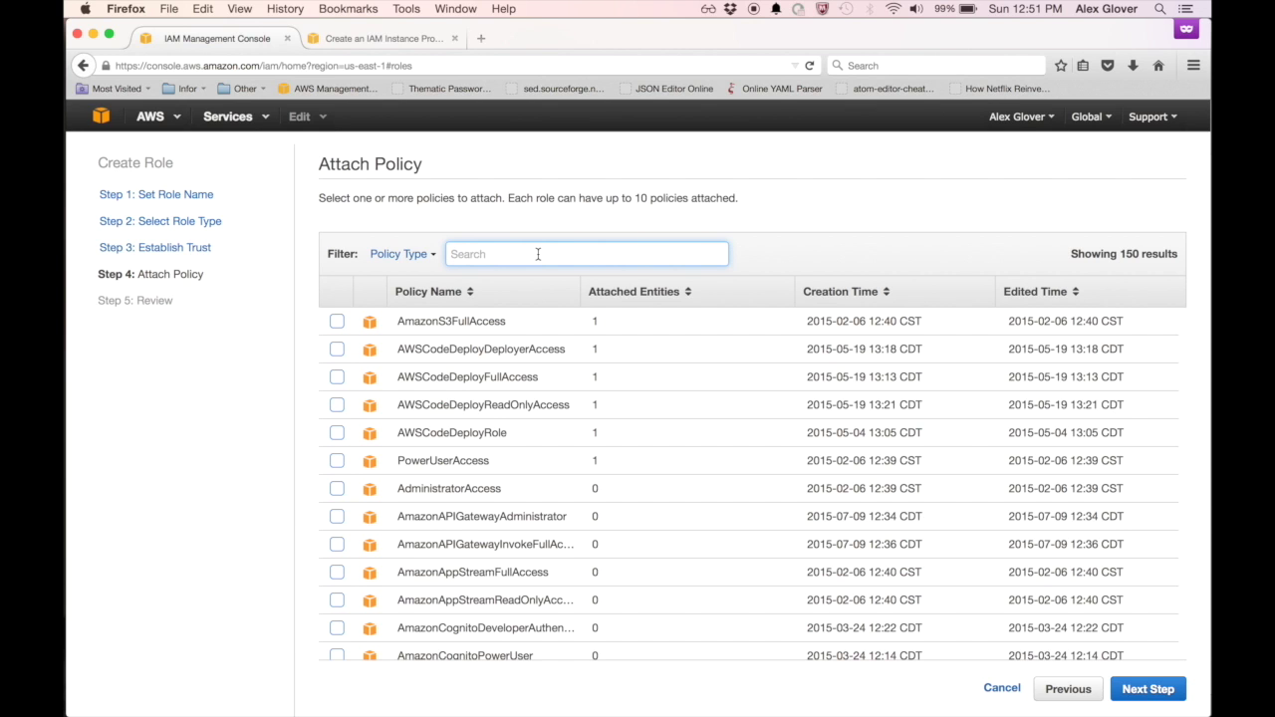
text(AWSCode)
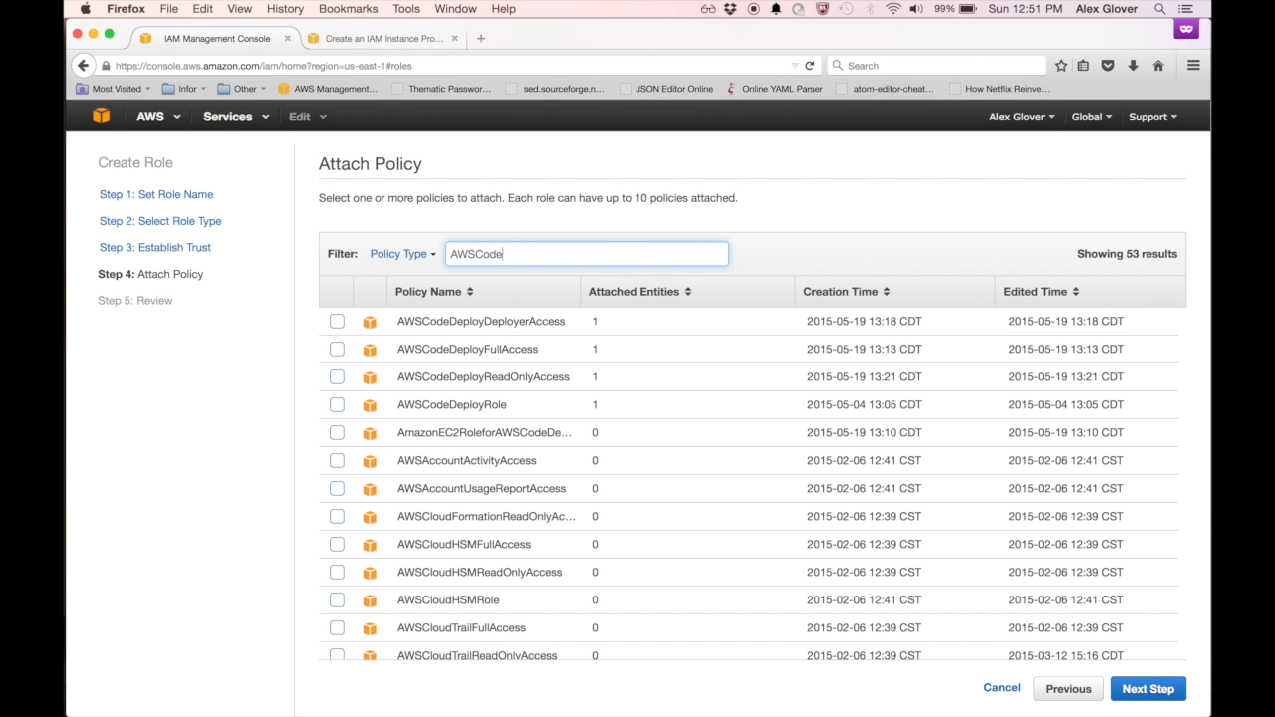
text(Deploy)
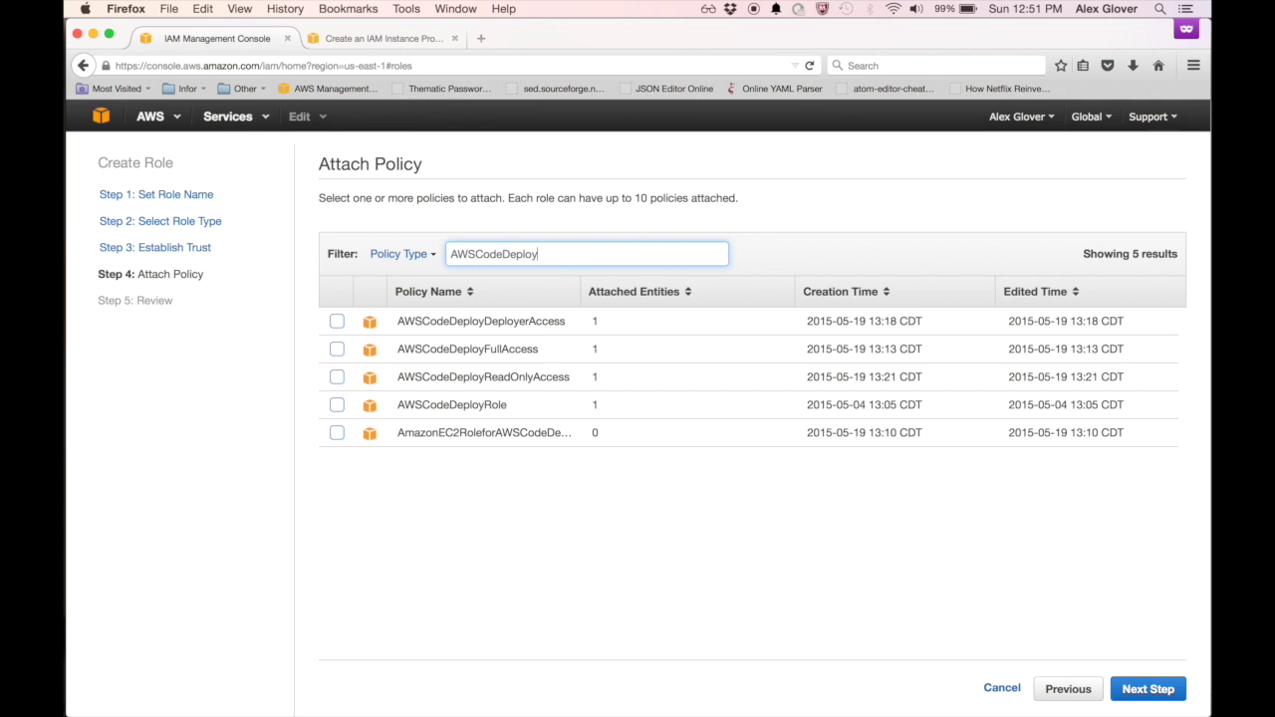
text(Role)
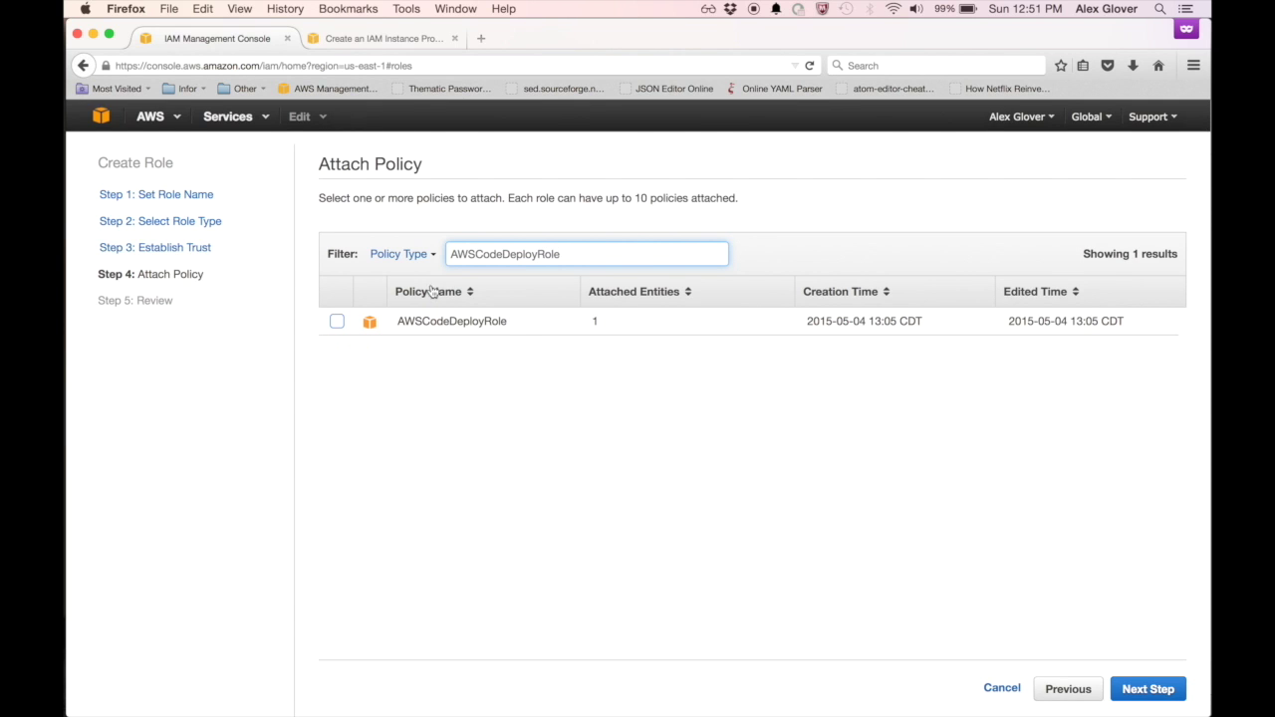
click(337, 320)
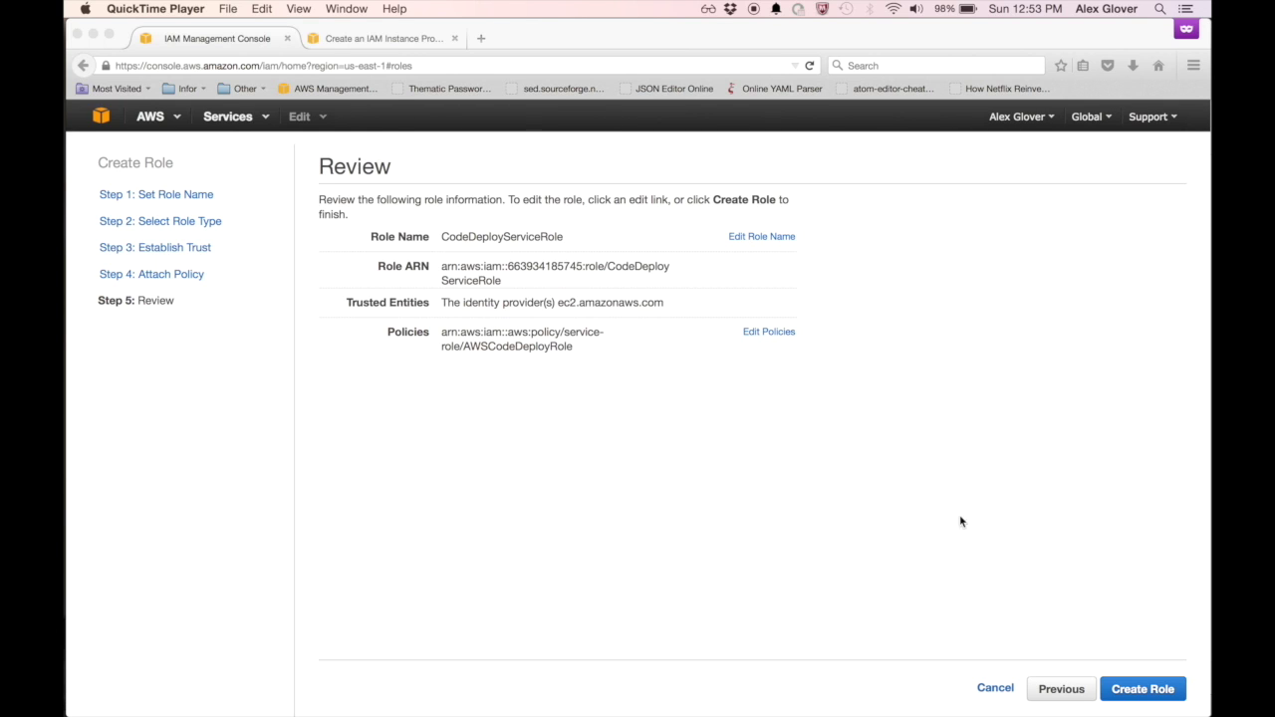
click(1143, 692)
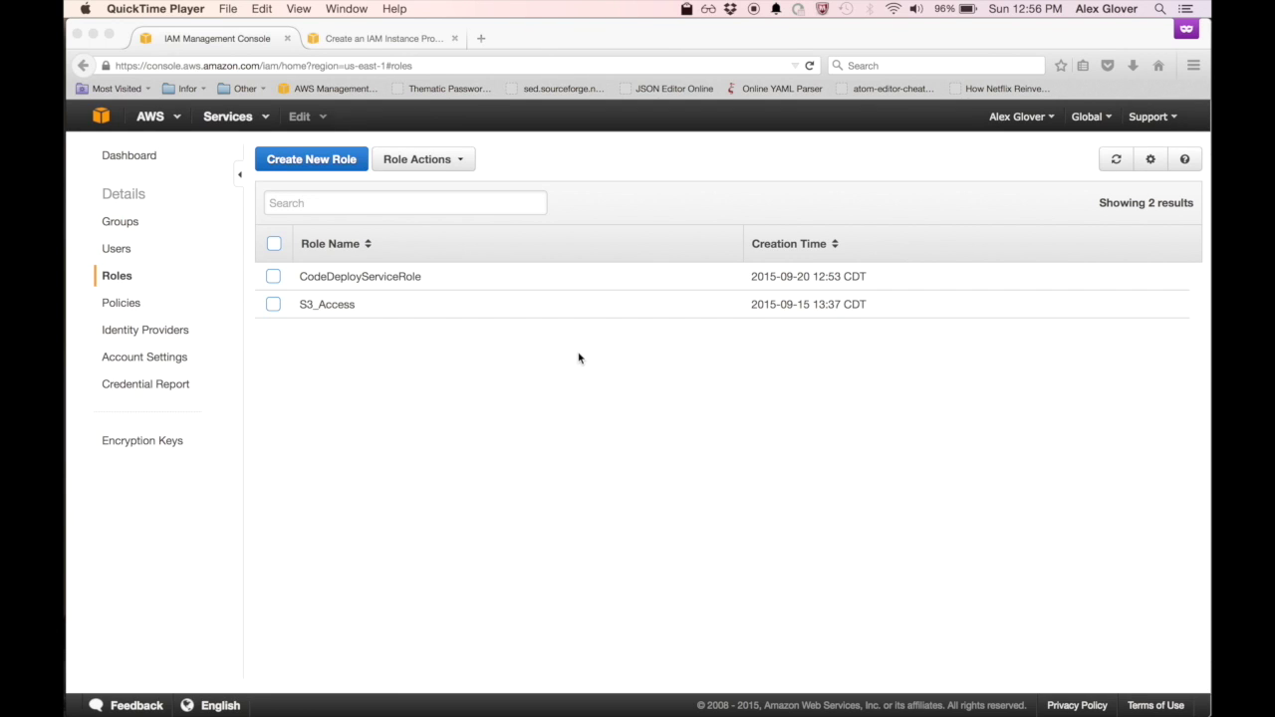
Edit CodeDeployServiceRole's trust relationship so its service principal is "codedeploy.us-east-1.amazonaws.com", and update the trust policy.
click(380, 279)
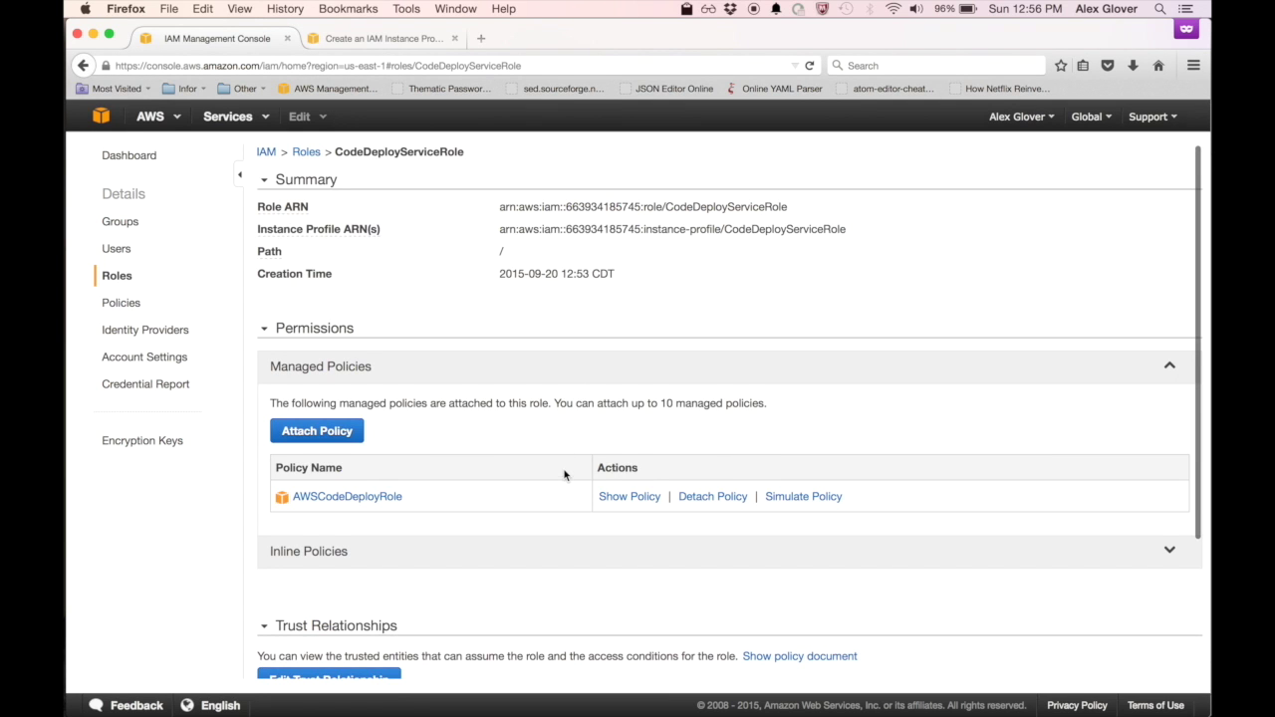
scroll(563, 476, down, 4)
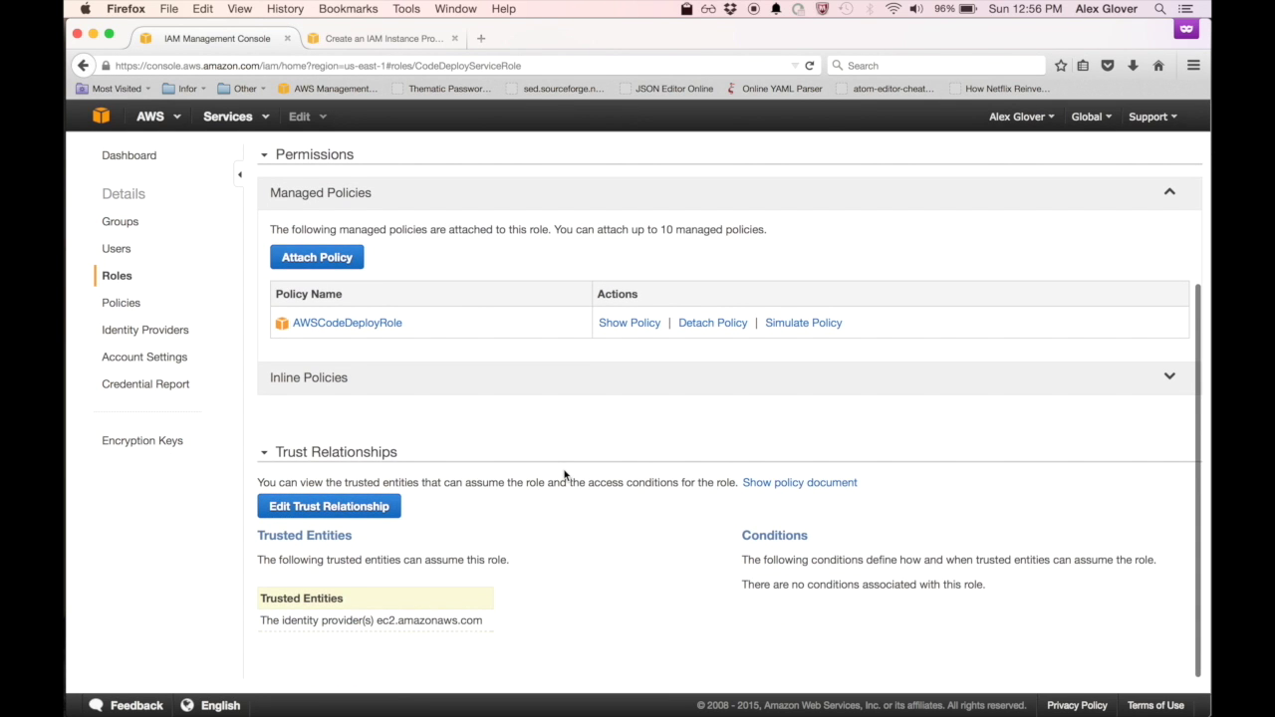
scroll(563, 475, up, 4)
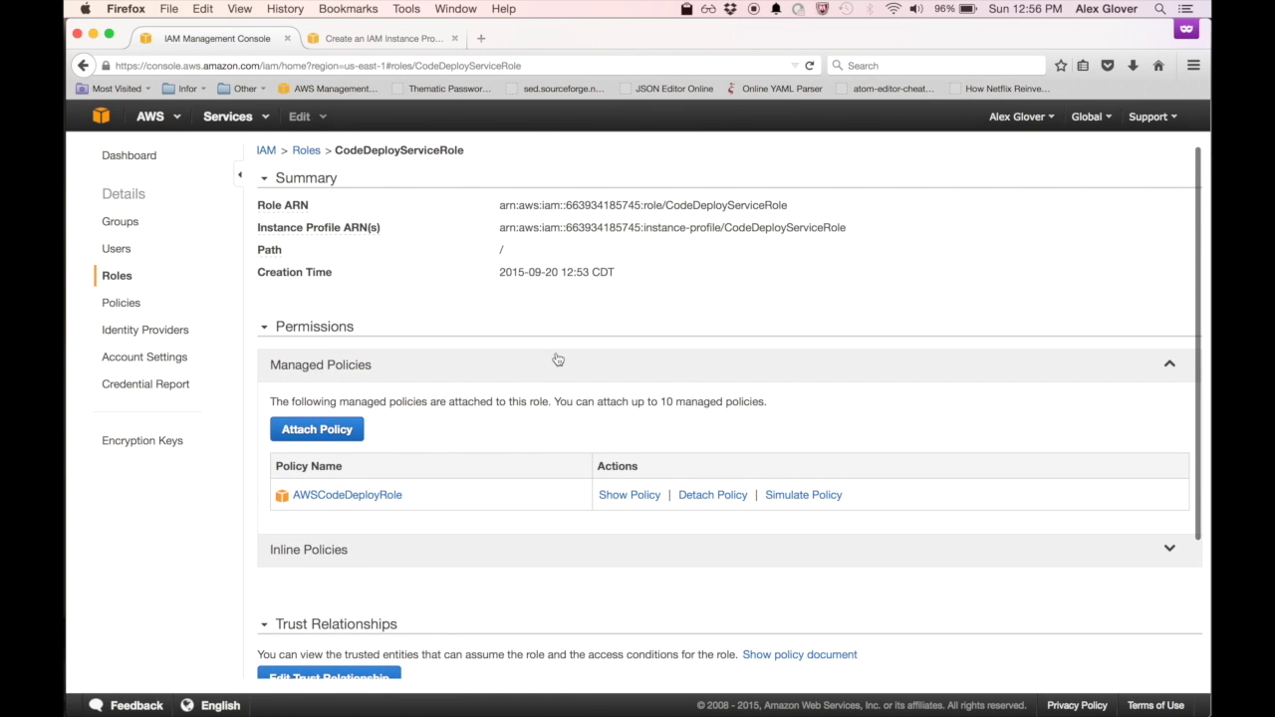
scroll(452, 446, down, 4)
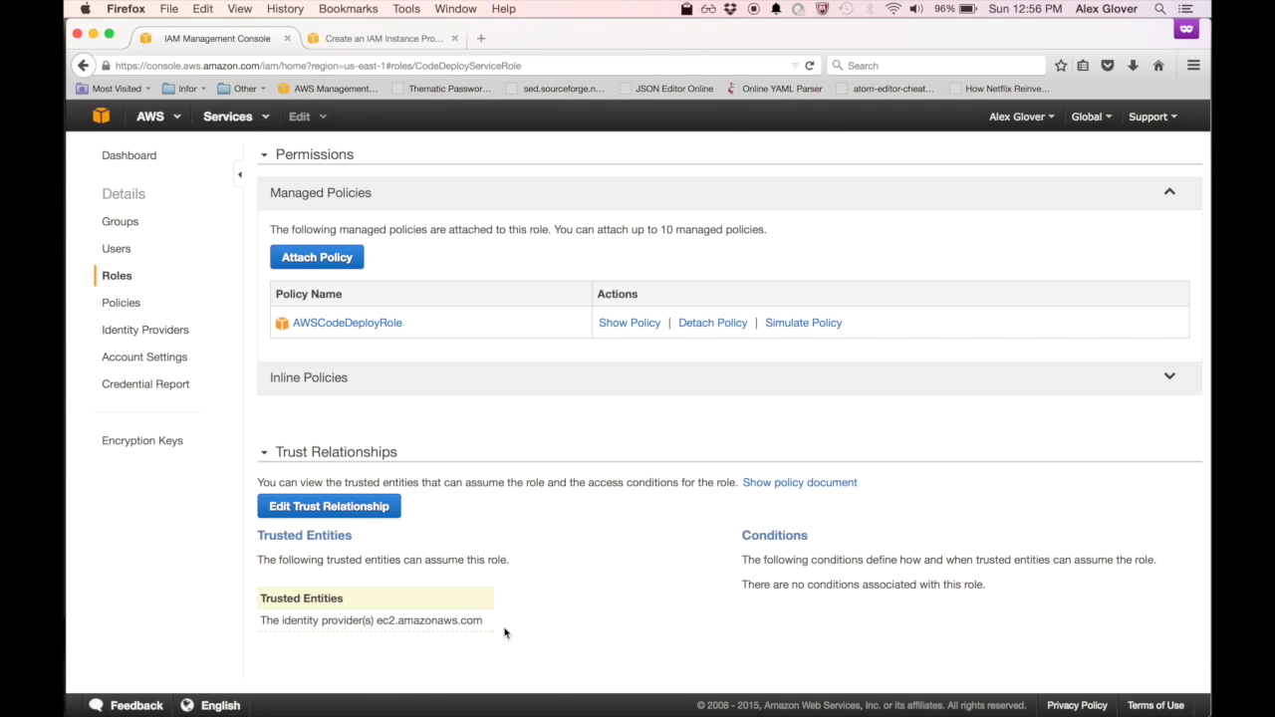
click(316, 508)
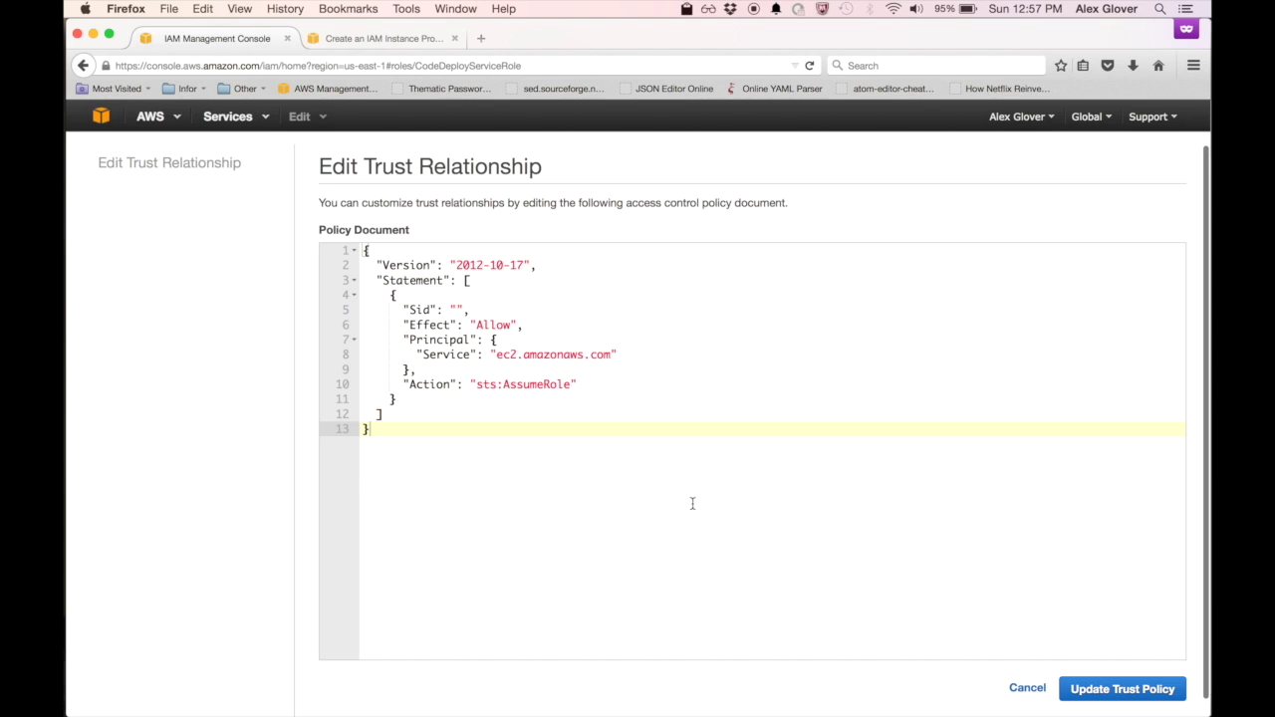
click(491, 355)
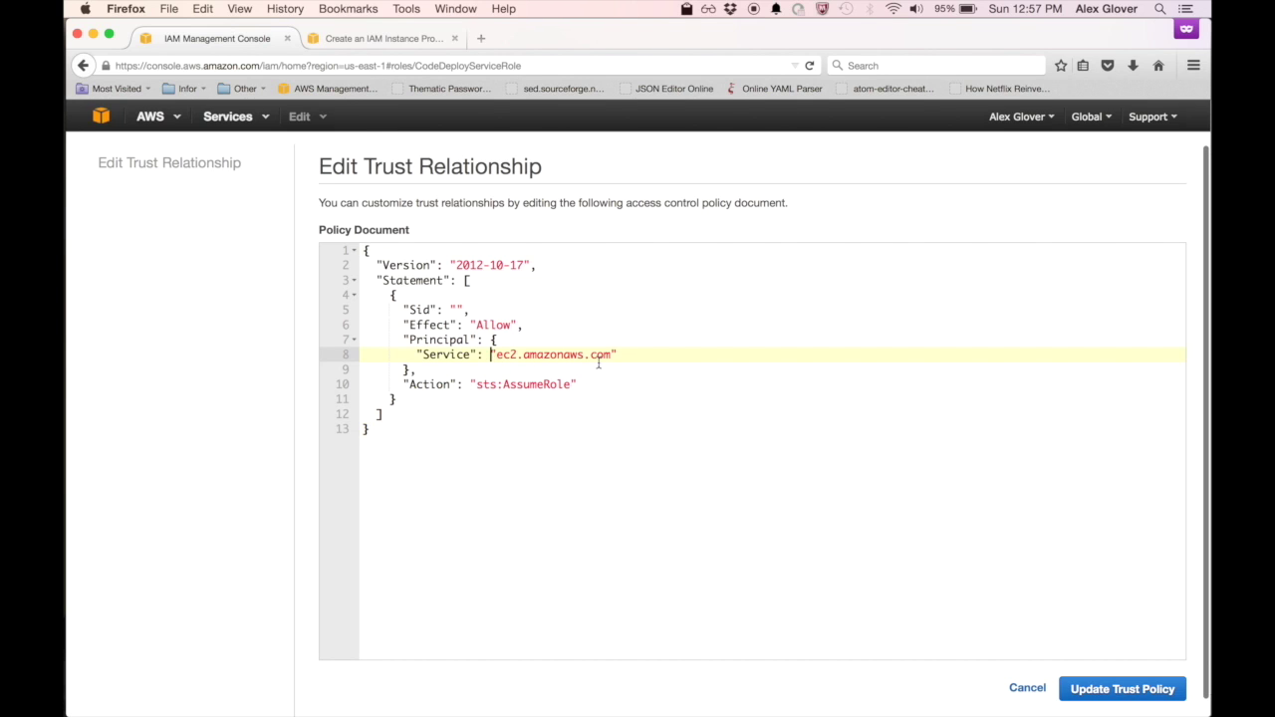
key(shift+End)
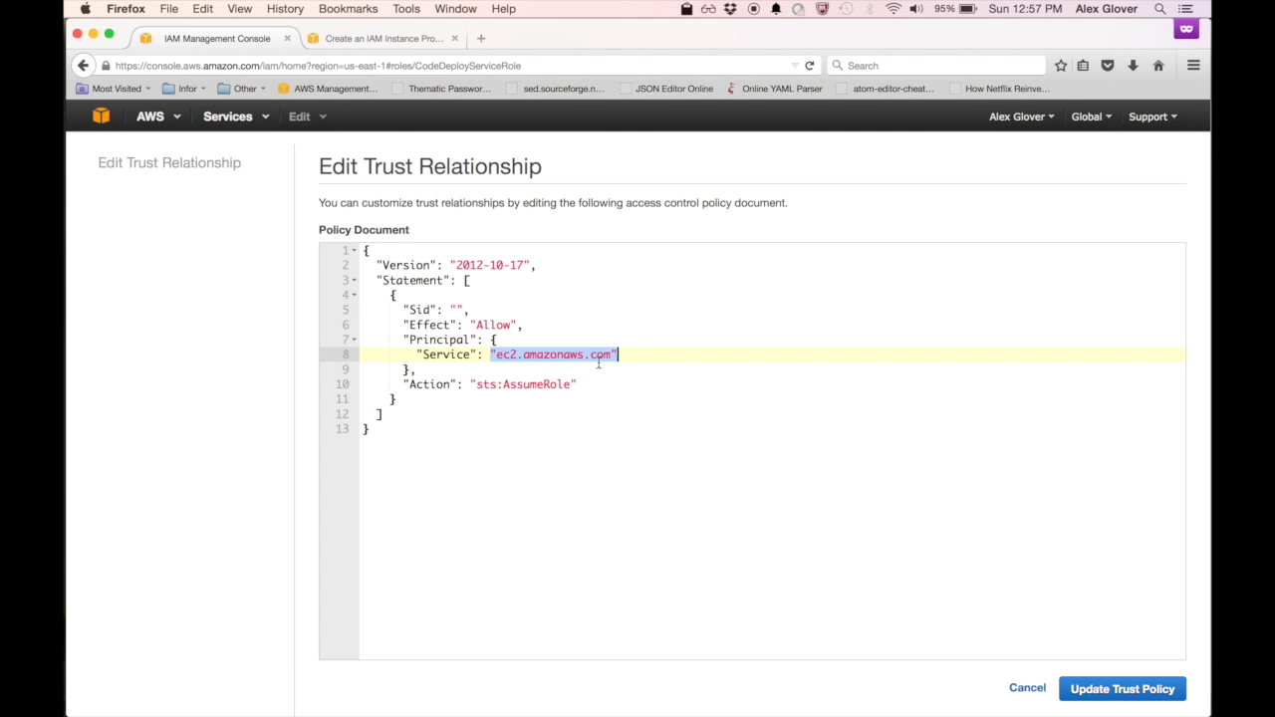
key(BackSpace)
text("codedeploy.us-east-1.amazonaws.com")
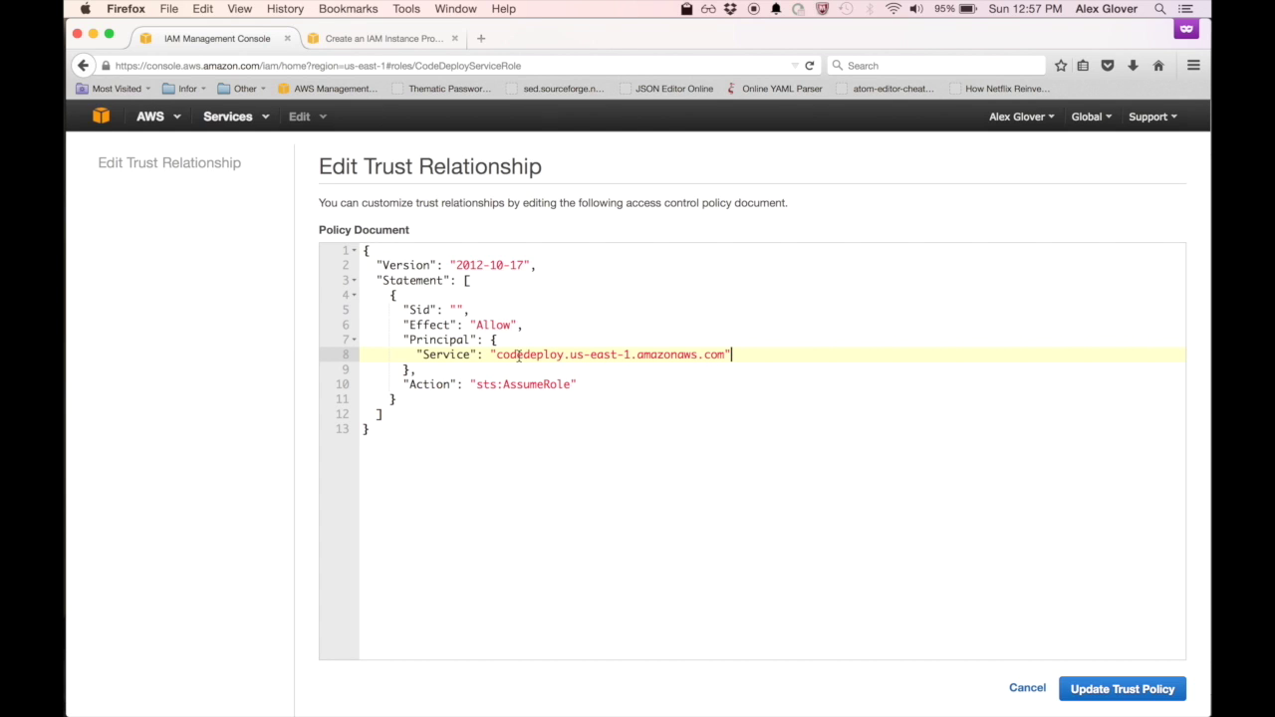
drag(570, 355, 631, 357)
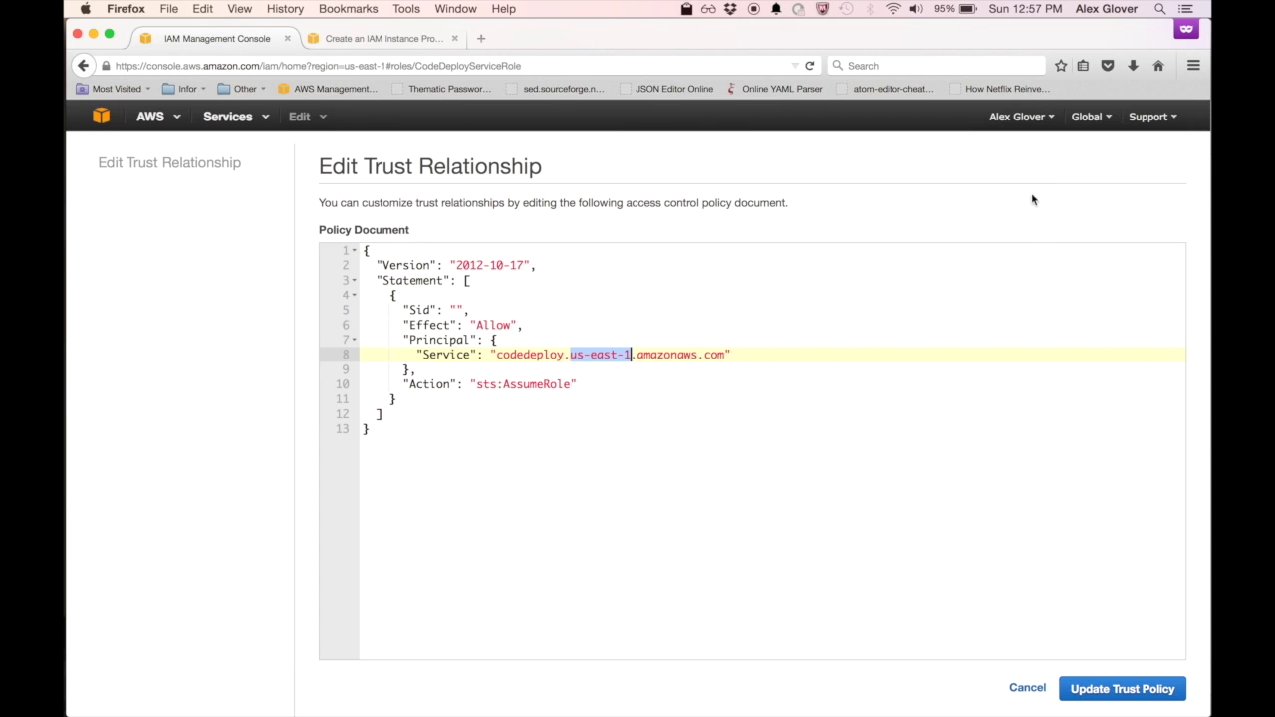
click(496, 356)
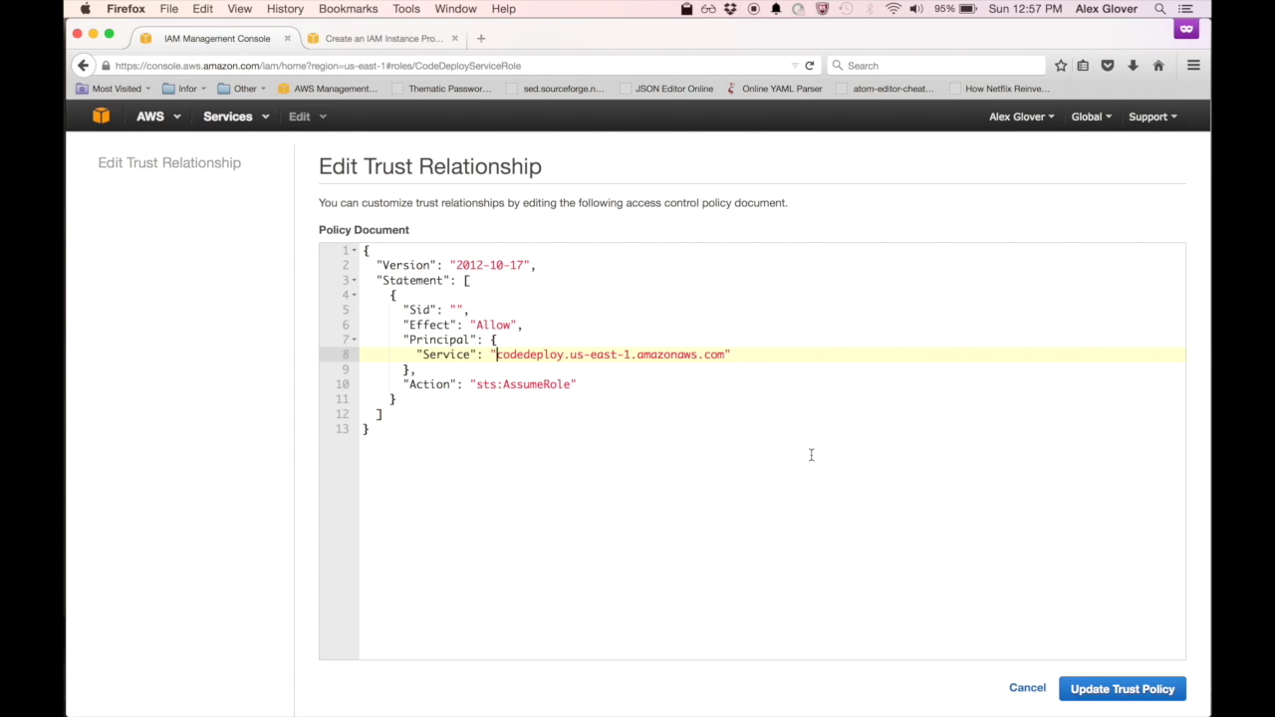
click(1130, 691)
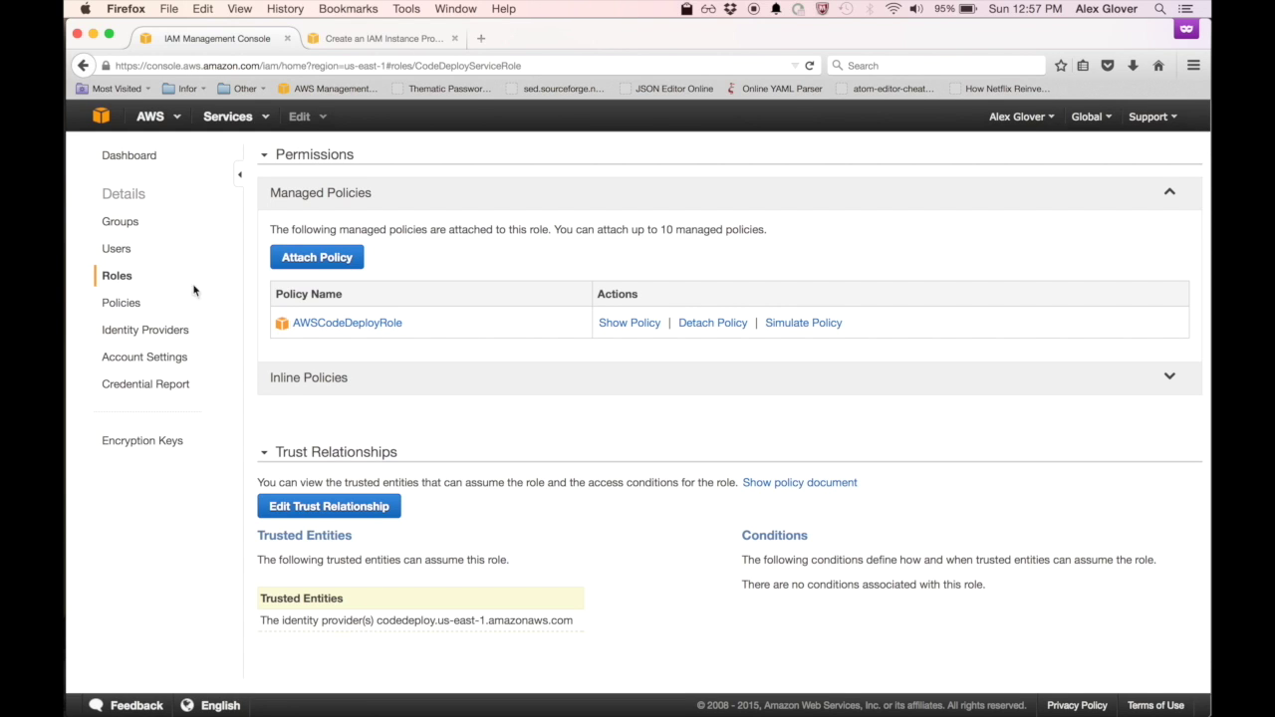
In the IAM policies, start creating your own policy and name it SimpleCodeDeployInstanceProfilePolicy.
click(122, 280)
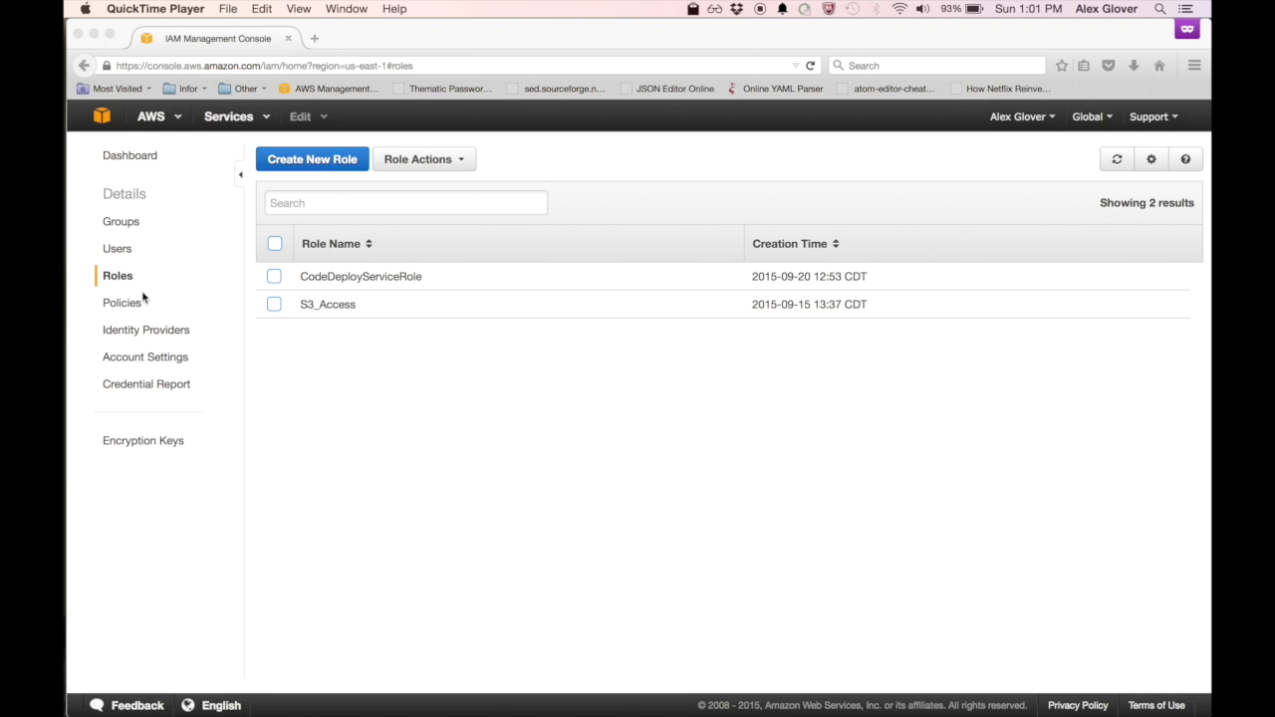
click(125, 310)
click(127, 311)
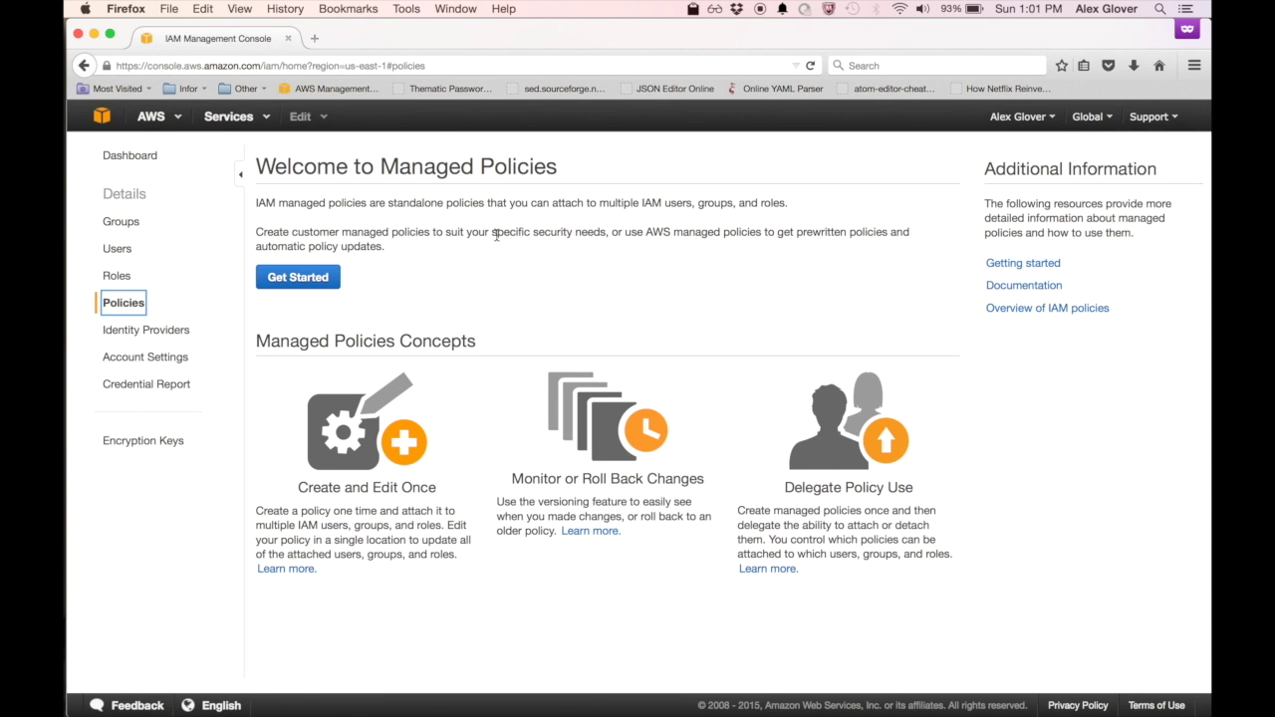
click(290, 281)
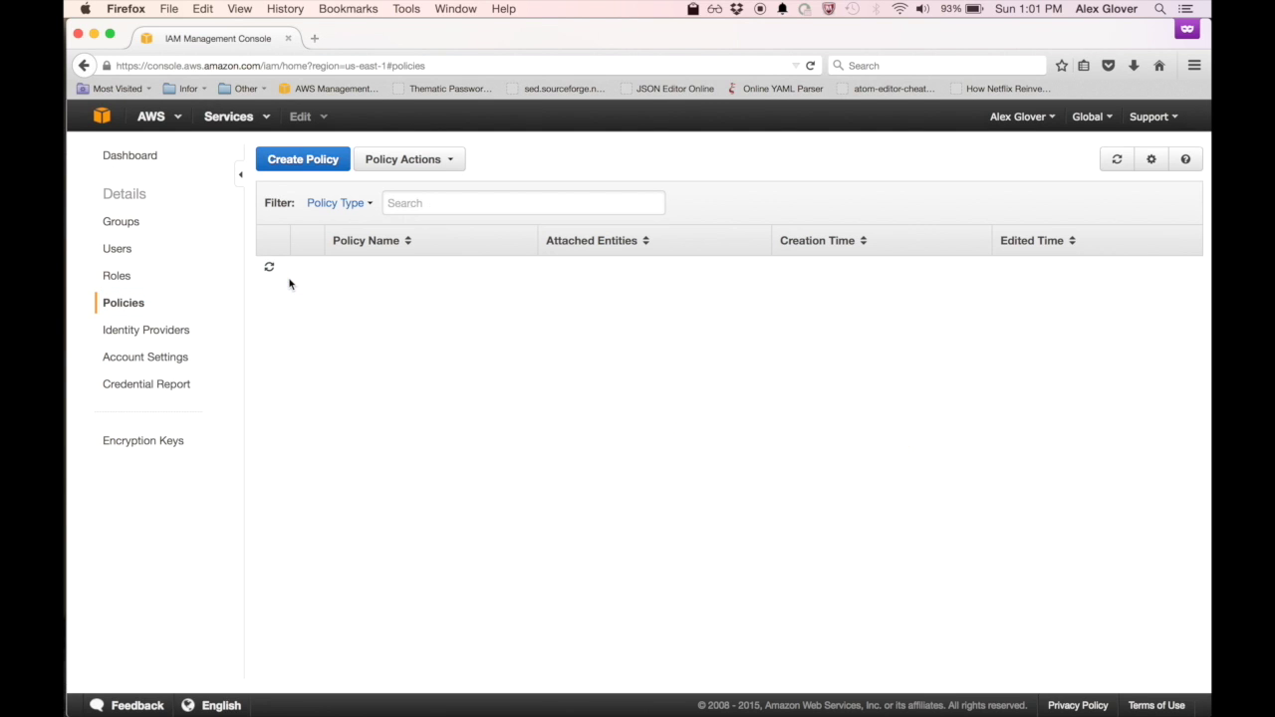
click(307, 165)
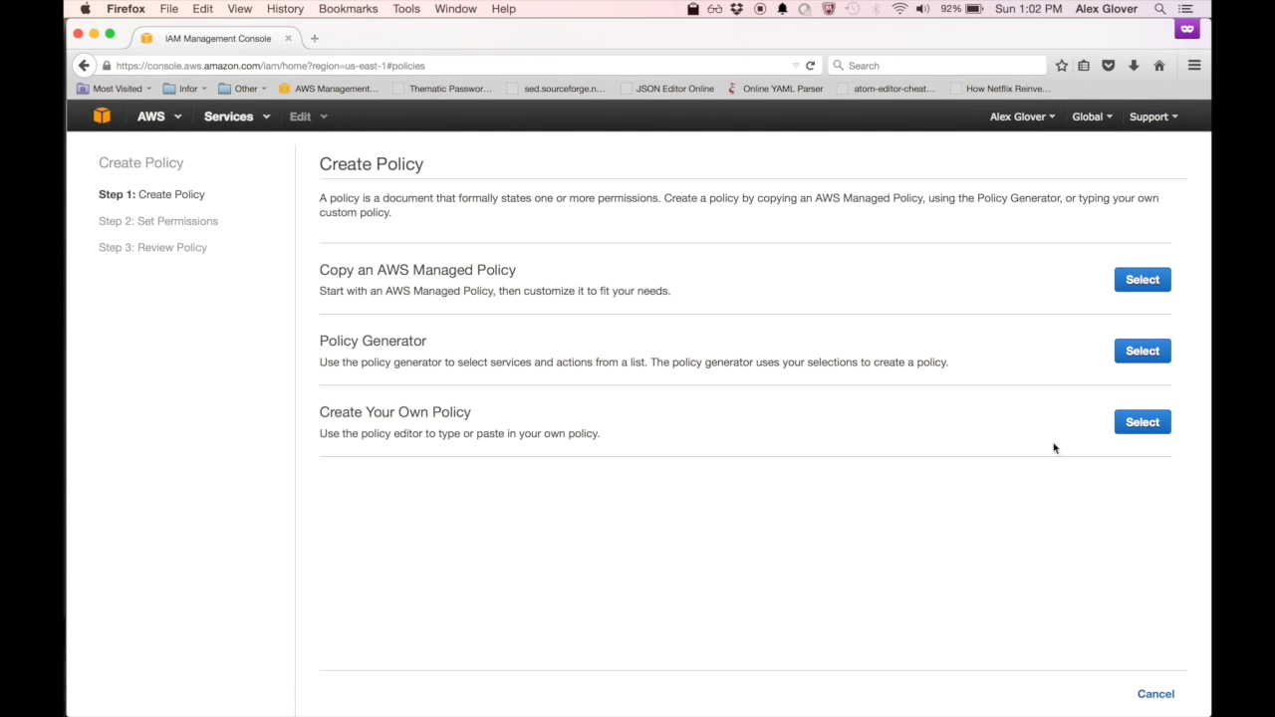
click(1143, 423)
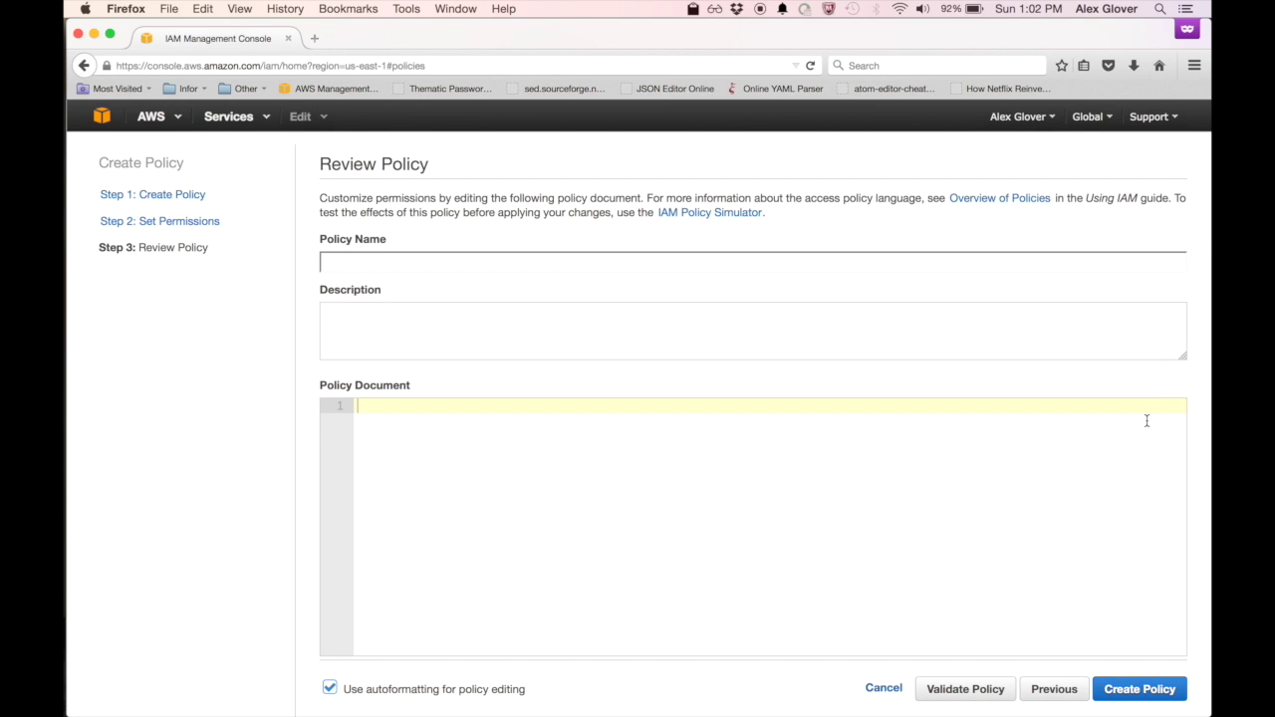
click(481, 267)
text(SimpleCodeDeployInstan)
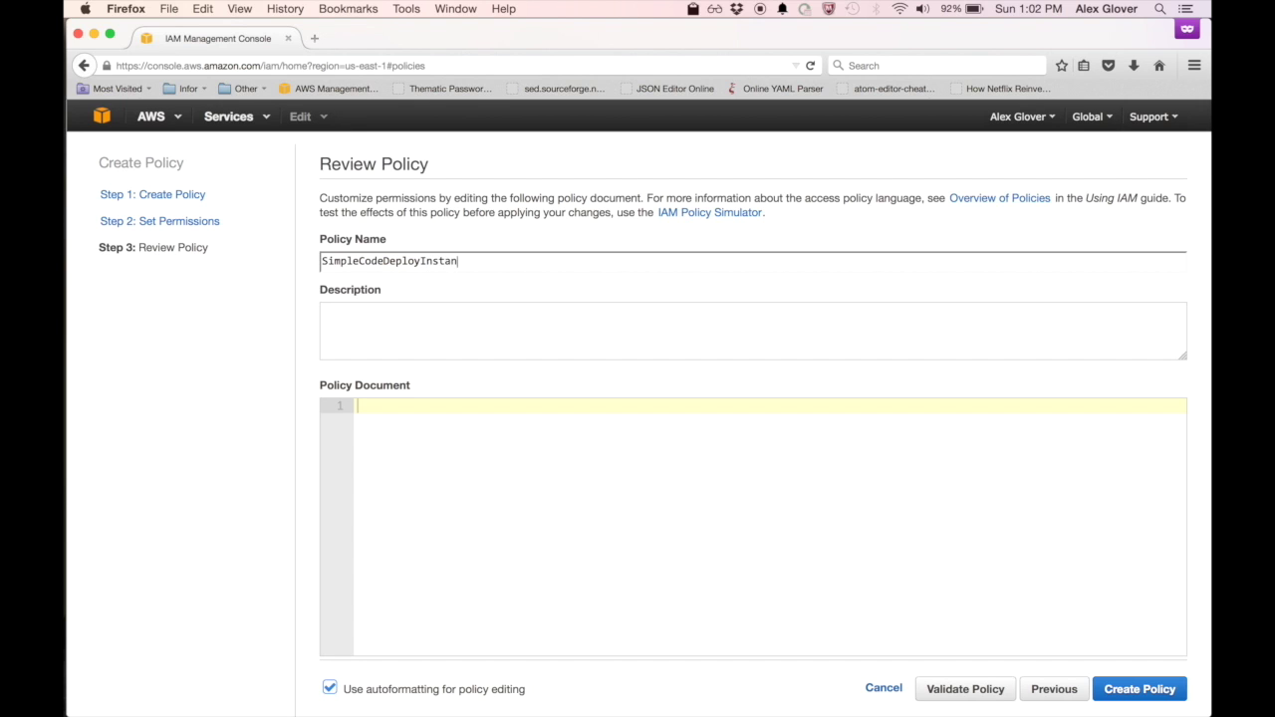
text(ceProfilePolicy)
Enter a version 2012-10-17 policy document allowing s3:Get* and s3:List* on resource "*", and create the policy.
click(409, 408)
text({   "Version": "2012-10-17",   "Statement": [     {       "Action": [         "s3:Get*",         "s3:List*"       ],       "Effect": "Allow",       "Resource": "*"     }   ] })
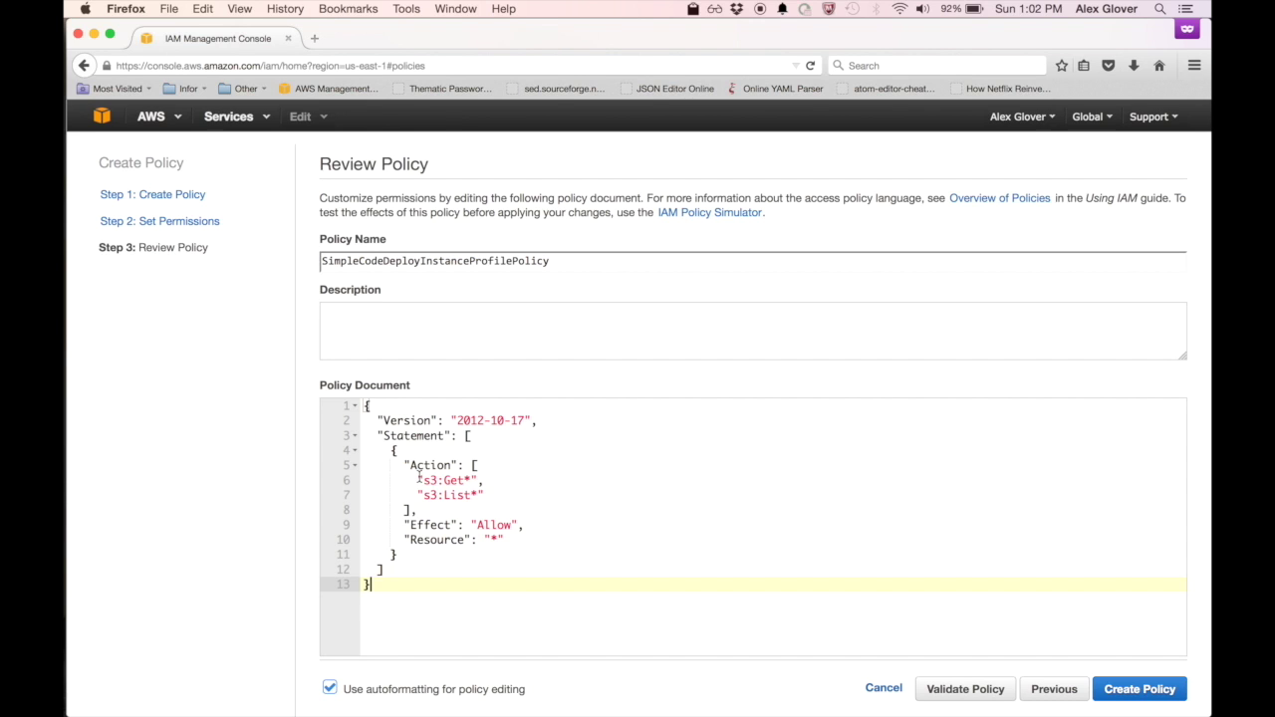
drag(418, 479, 487, 494)
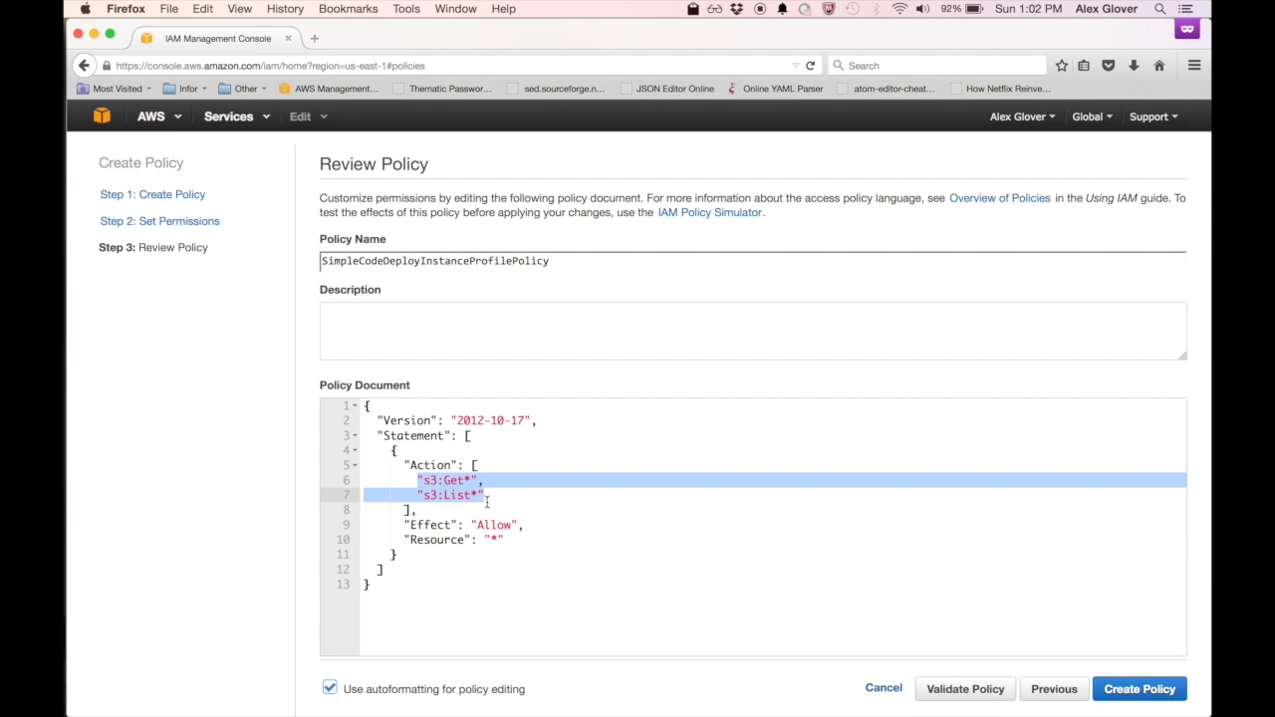
drag(505, 540, 407, 540)
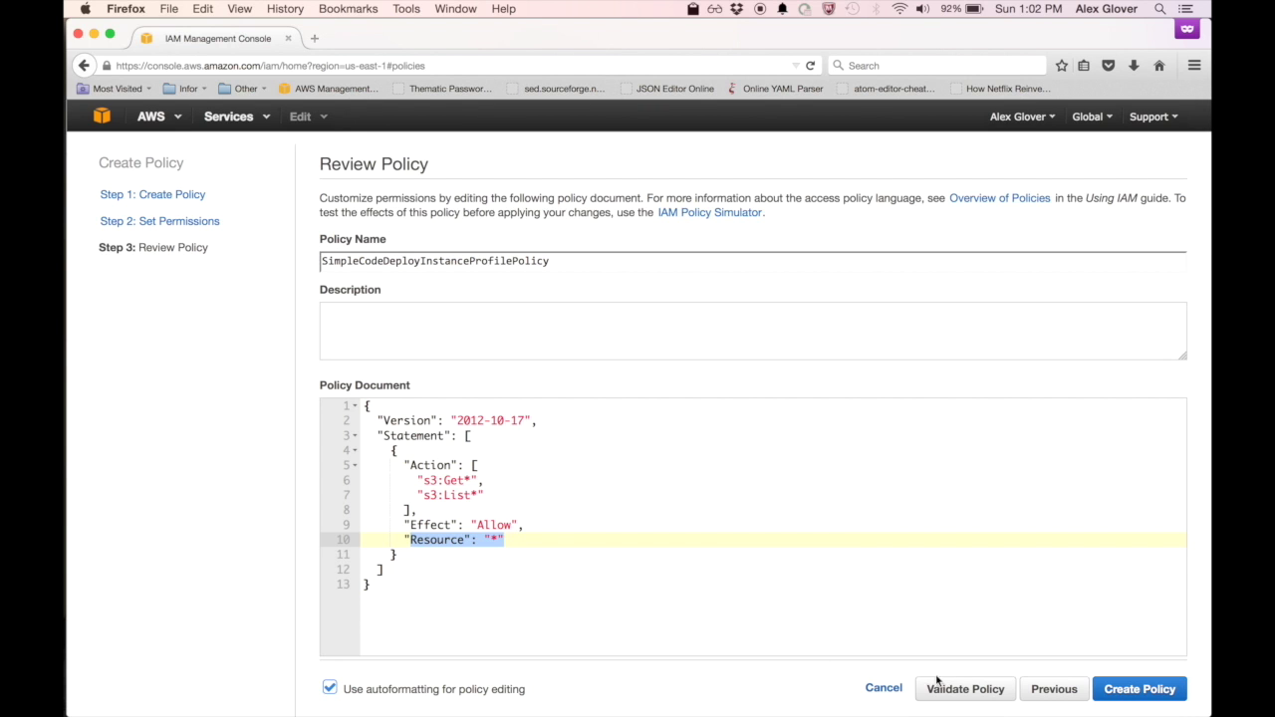
click(1134, 690)
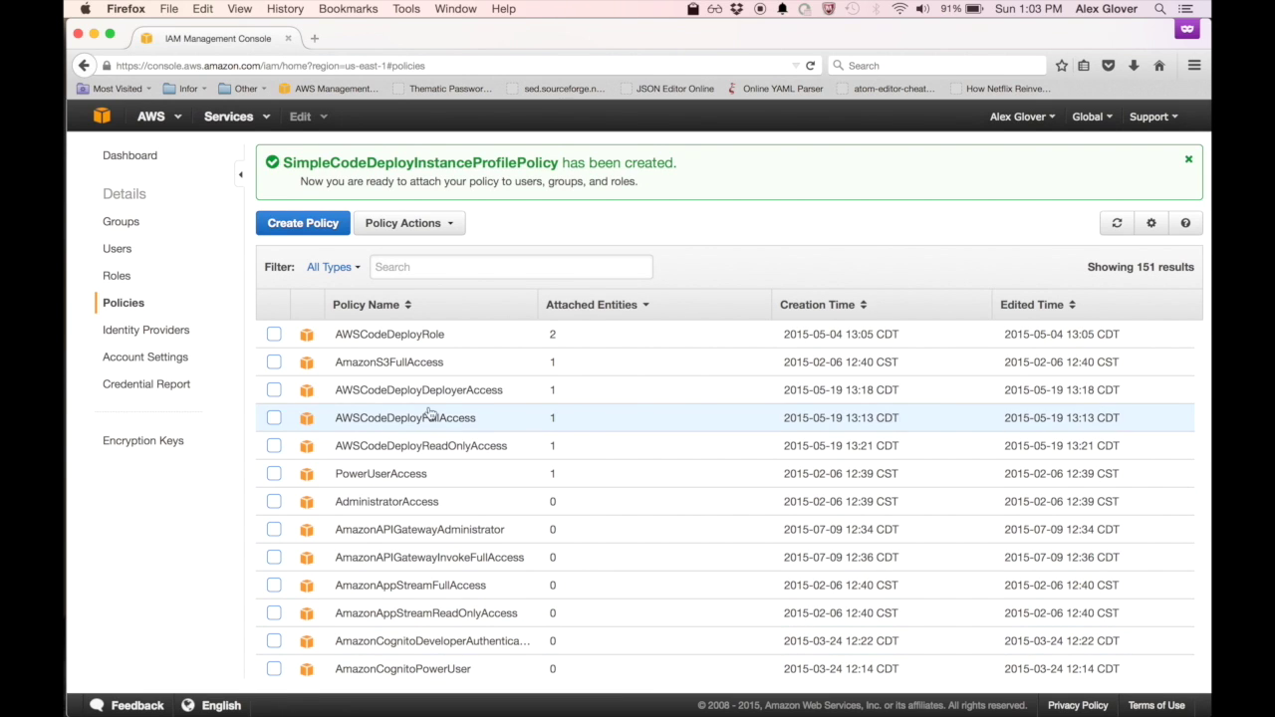
Start a new IAM role named SimpleCodeDeployInstanceProfile with the Amazon EC2 service role type.
click(116, 278)
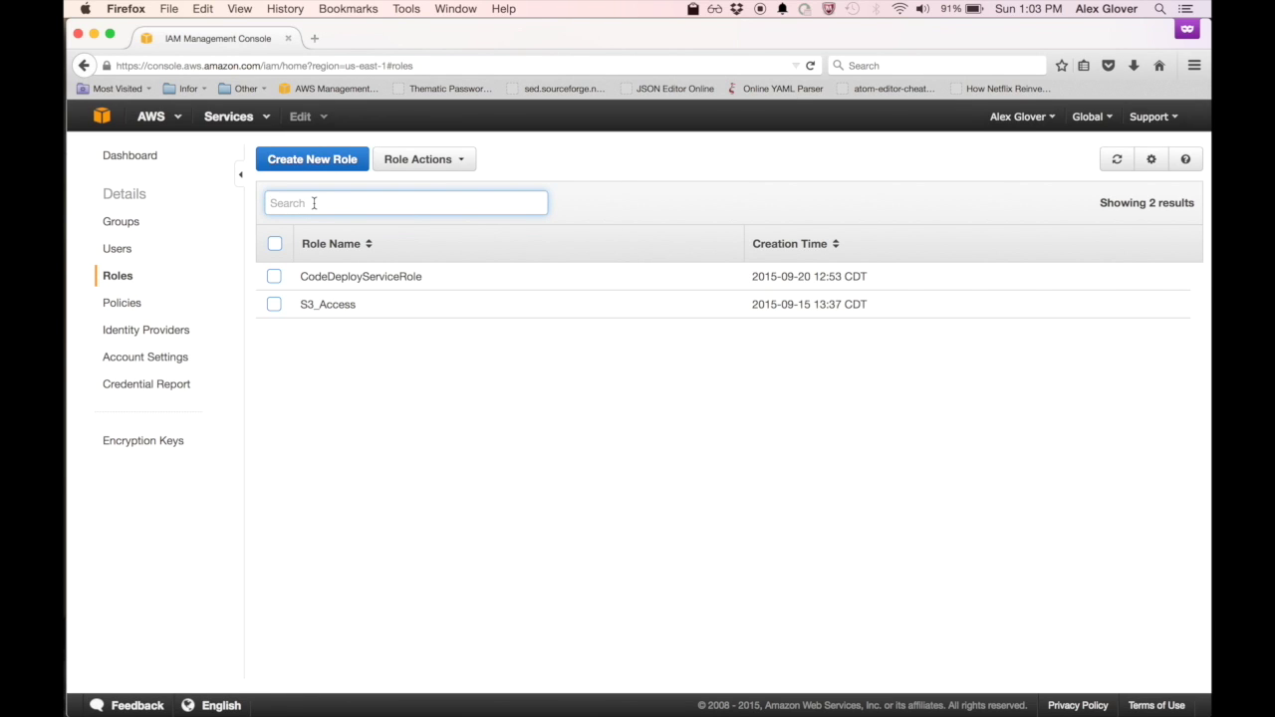
click(304, 159)
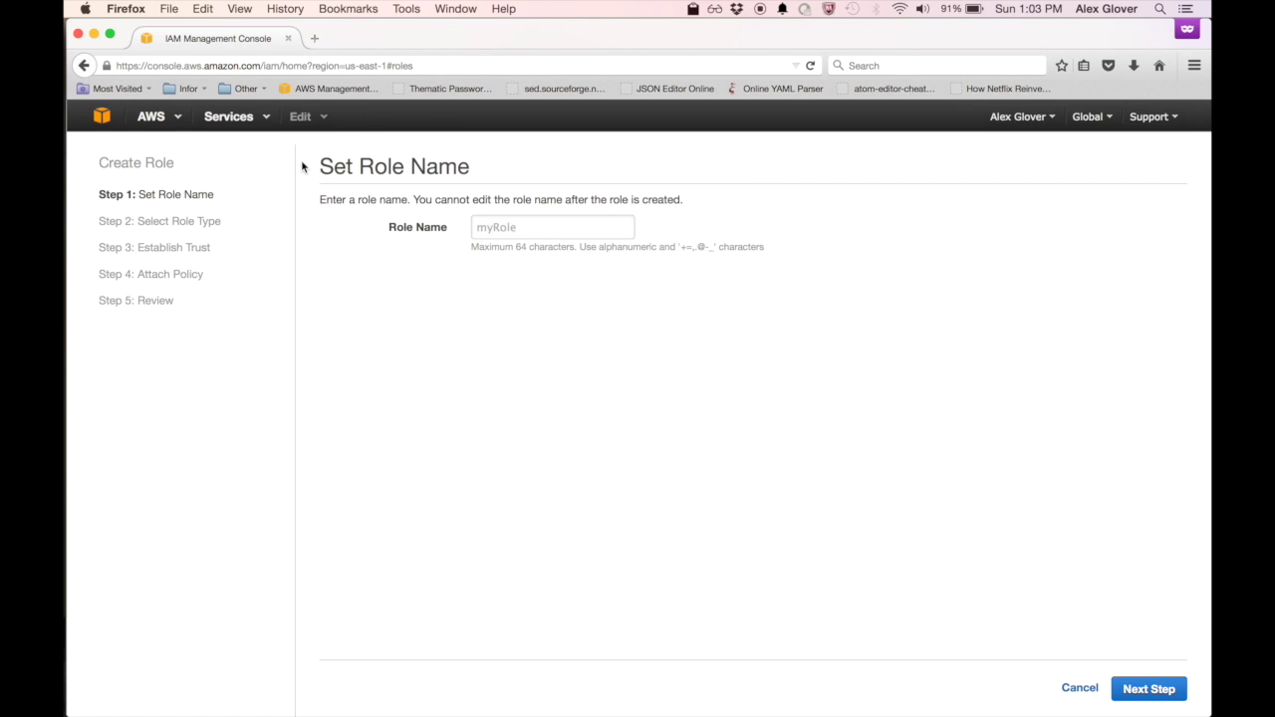
click(518, 227)
text(Sim)
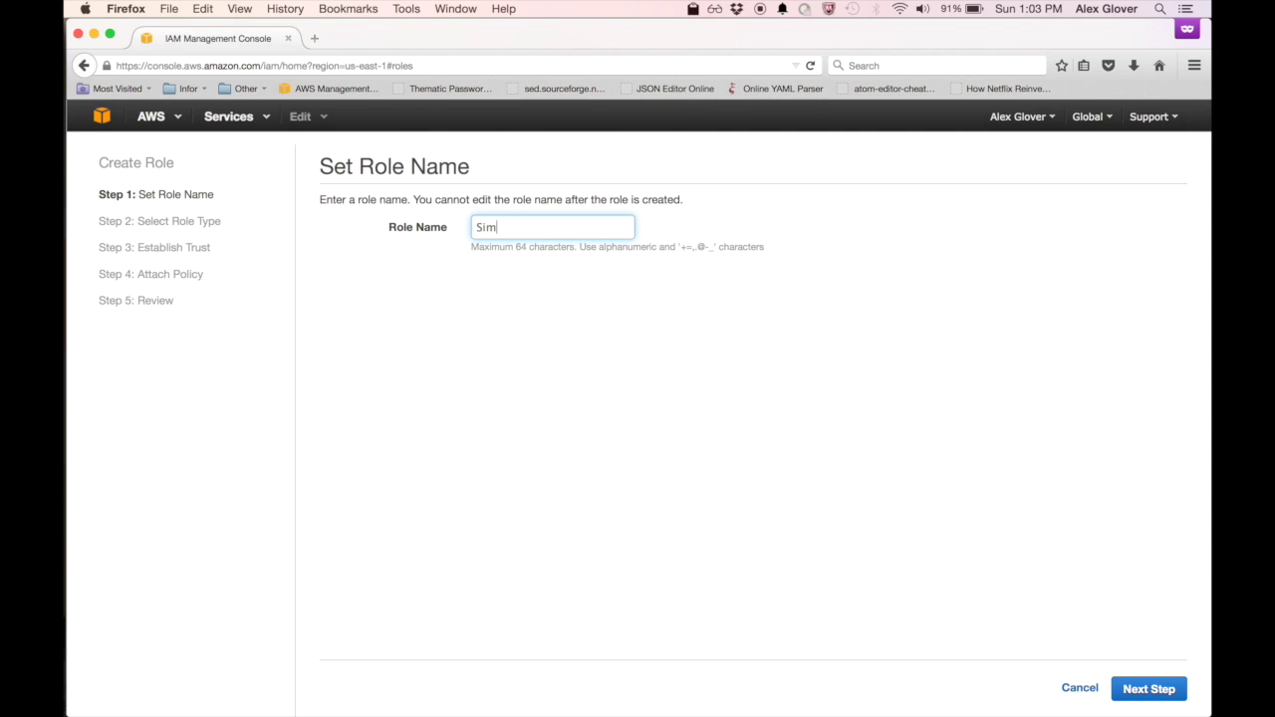
text(pleCodeDeployInstanceProfile)
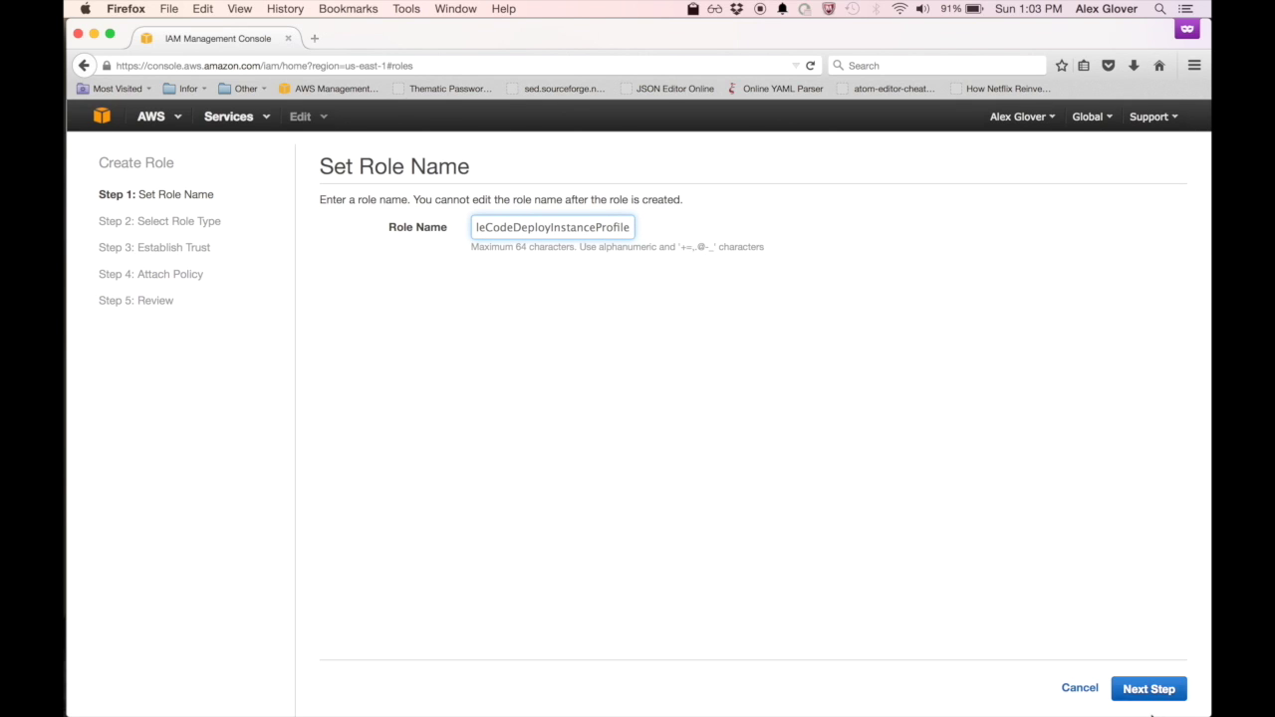
click(1150, 690)
click(1151, 690)
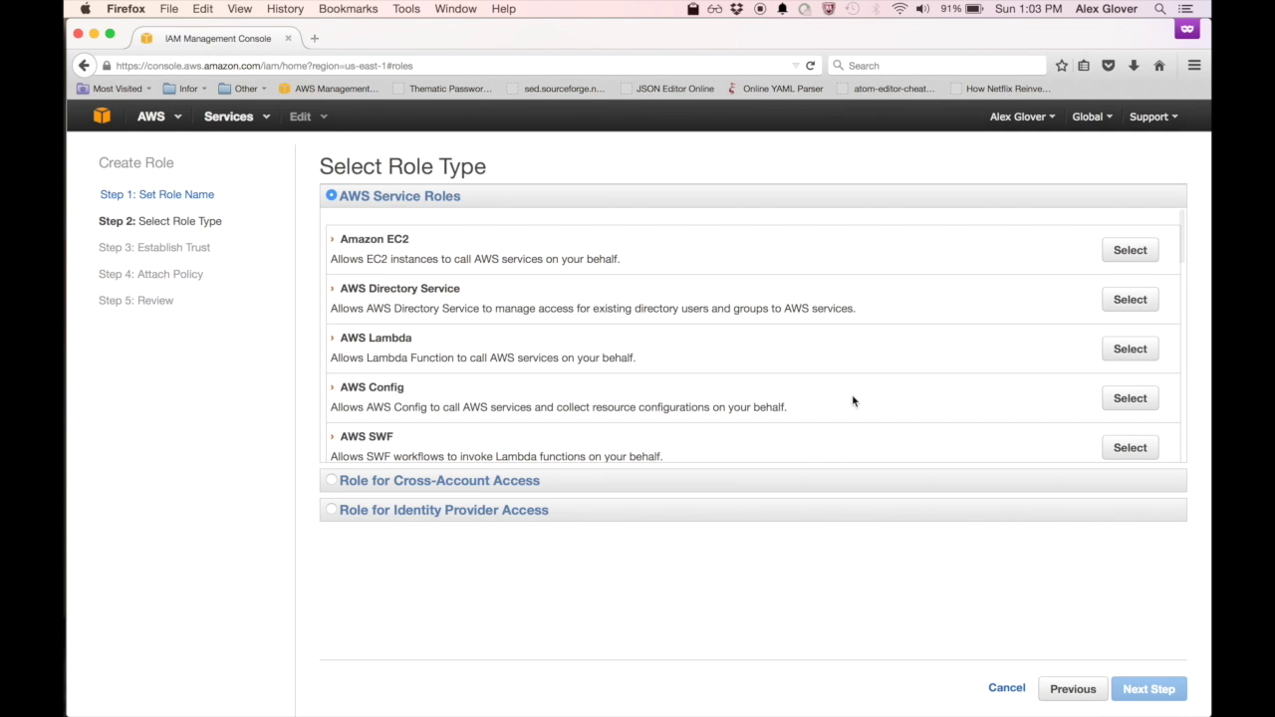
click(1138, 251)
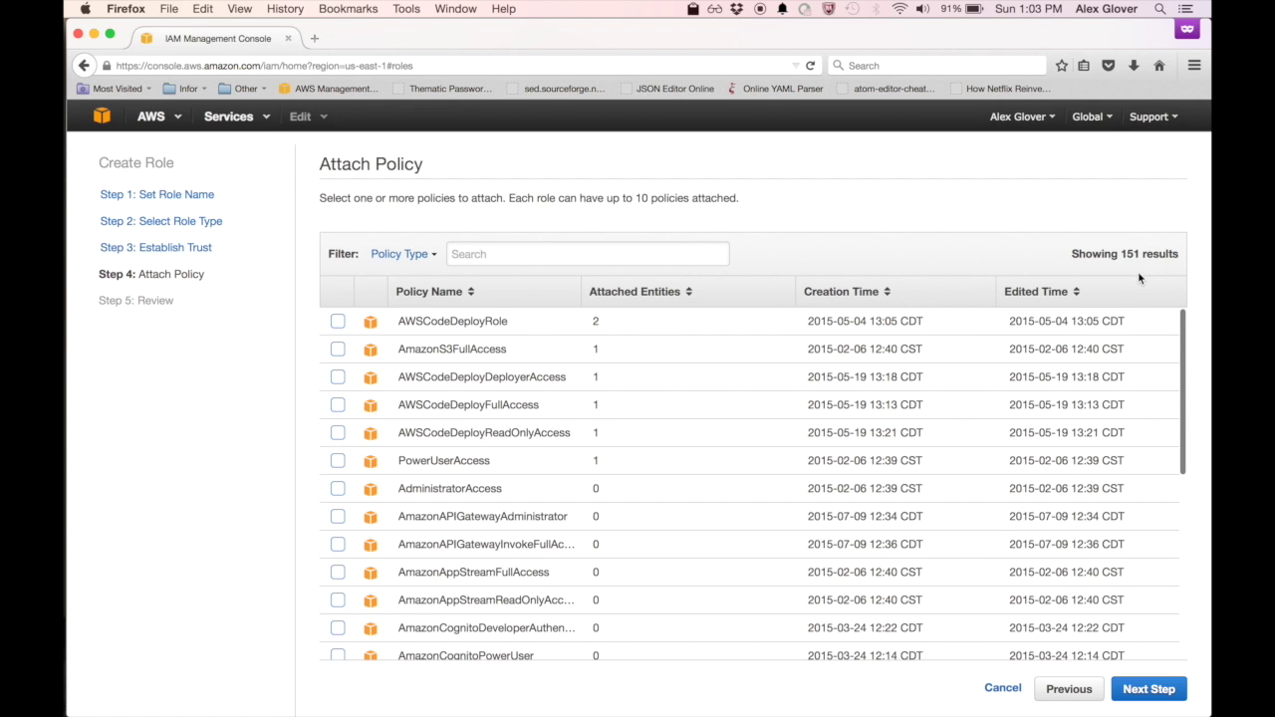
Filter the policies for Simple, attach SimpleCodeDeployInstanceProfilePolicy to the new role, and create the role.
click(592, 253)
text(Simple)
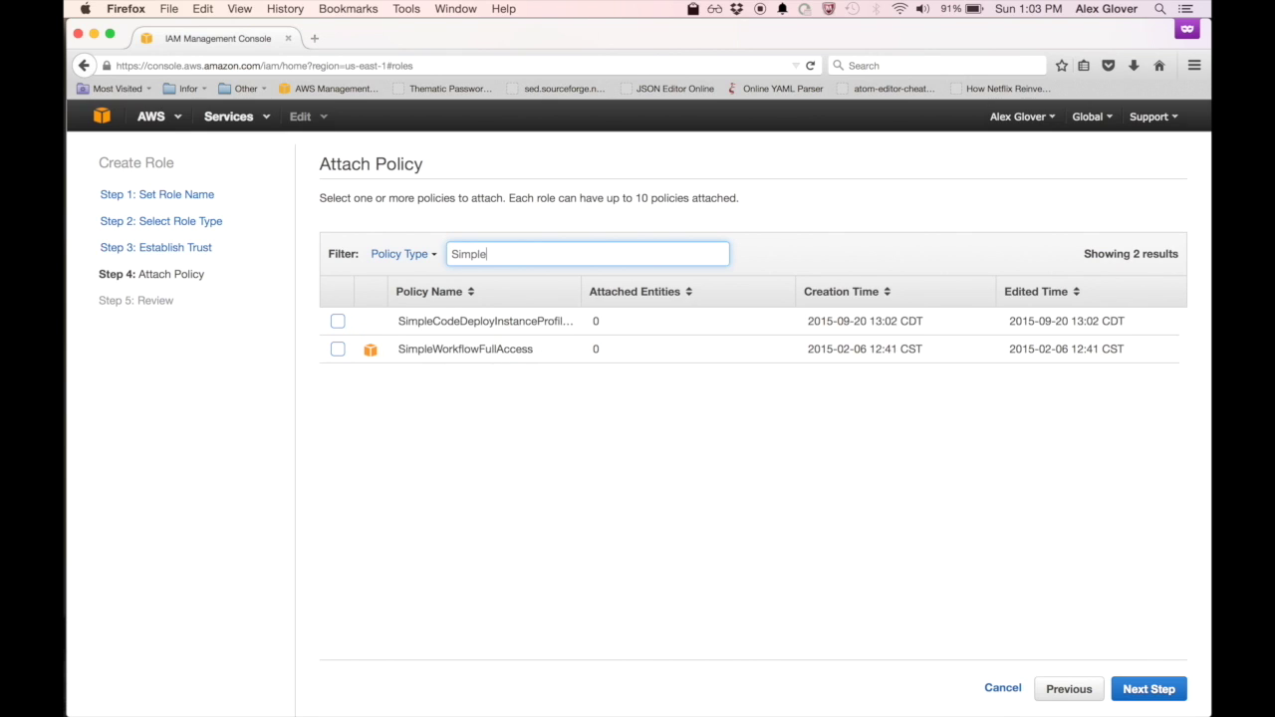
click(338, 321)
click(1149, 688)
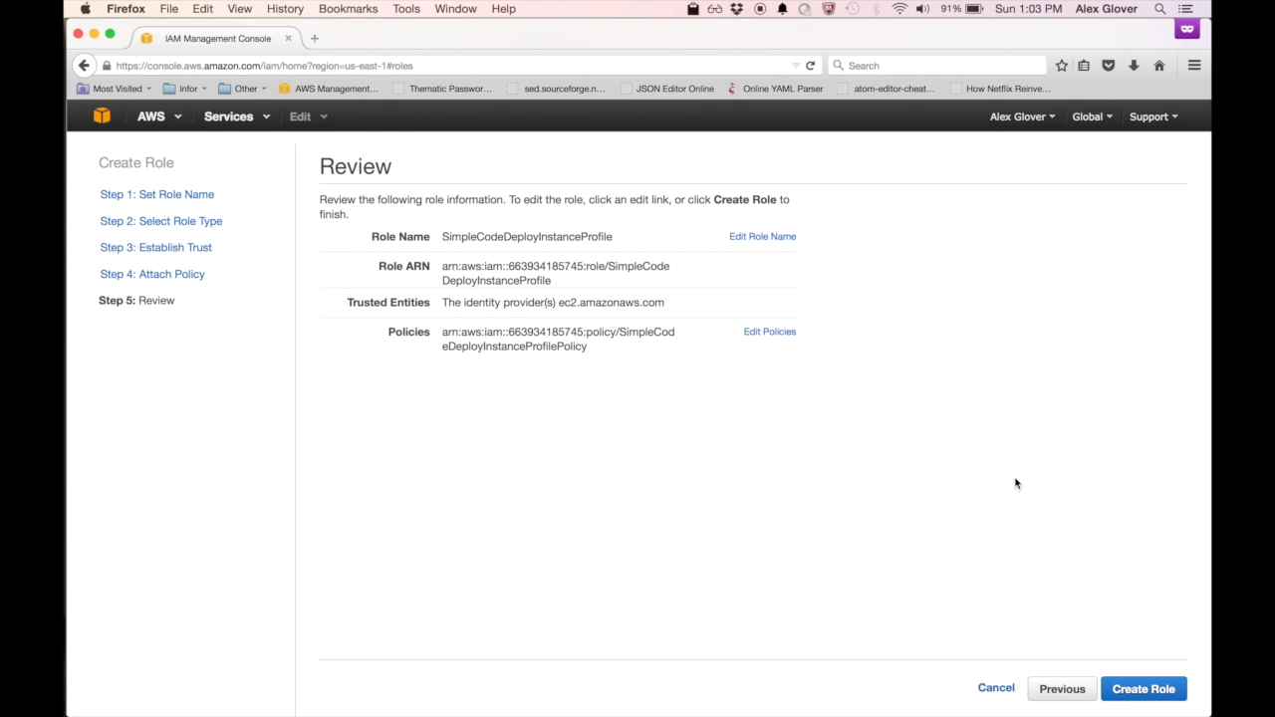
click(1152, 694)
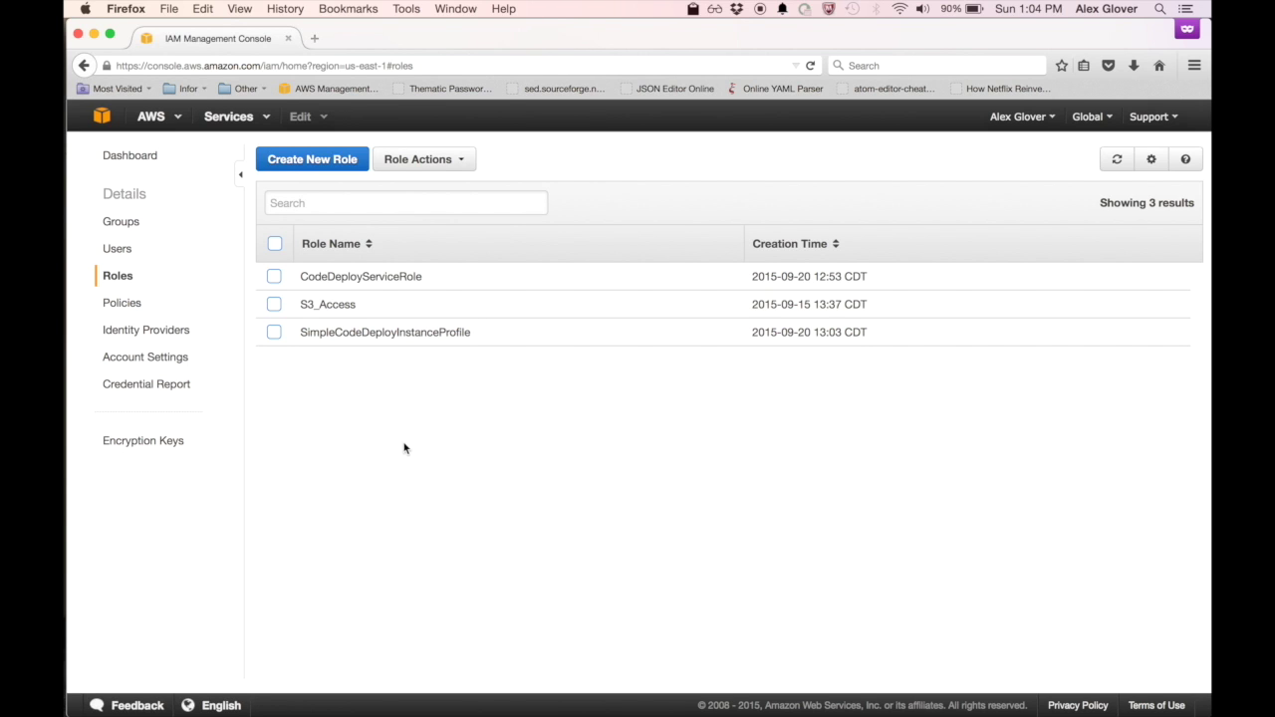
Start creating another policy of your own in IAM and name it AdvancedCodeDeployInstanceProfilePolicy.
click(137, 312)
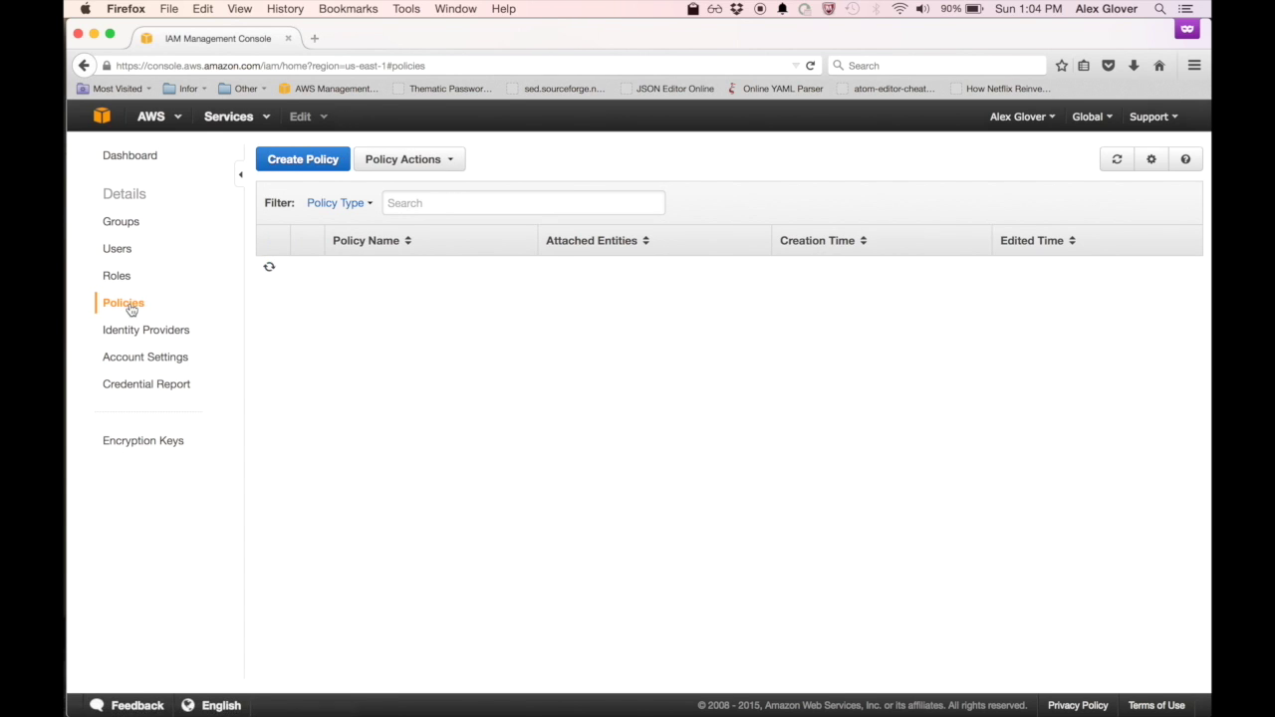
click(322, 161)
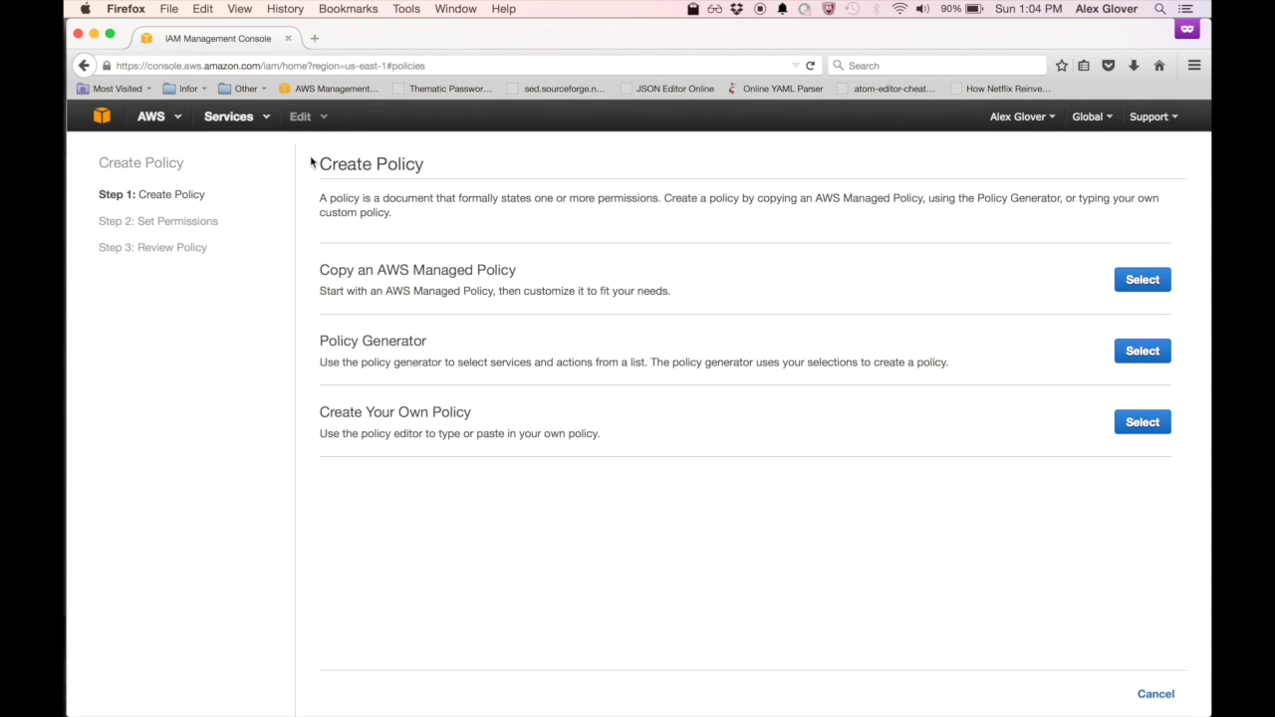
click(1136, 422)
click(545, 258)
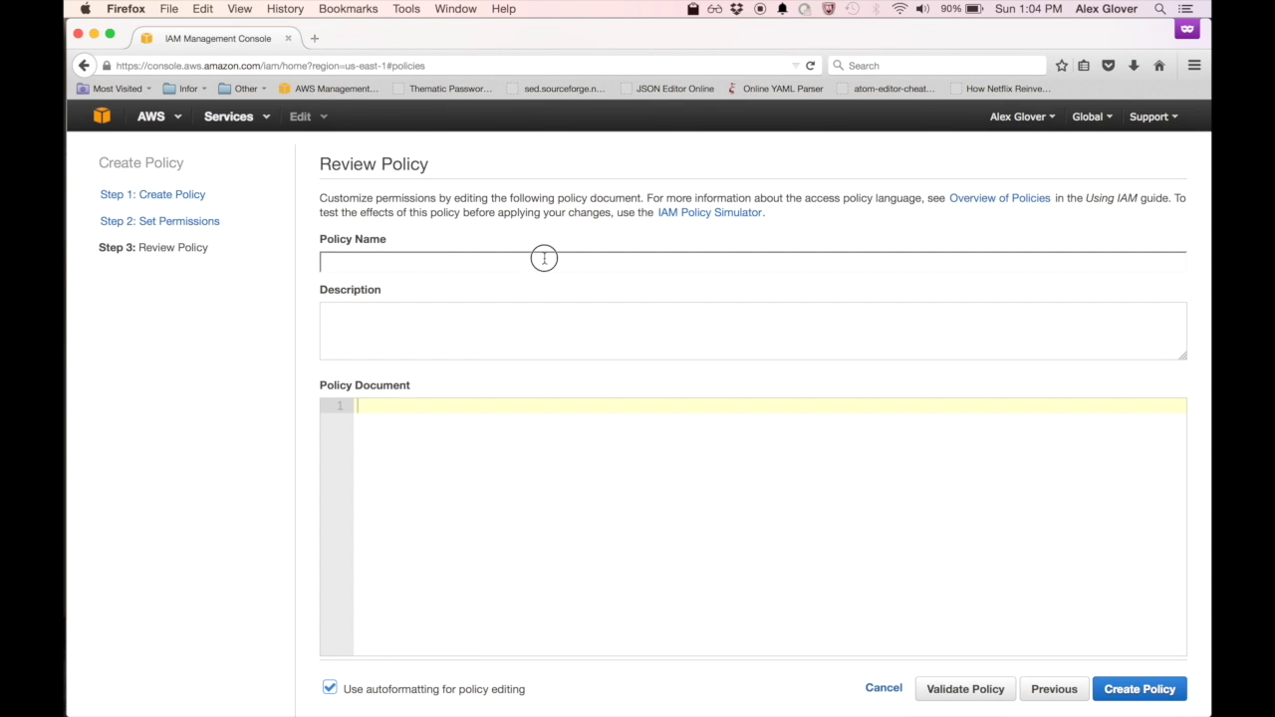
text(AdvancedCodeDeployInstanceProfile)
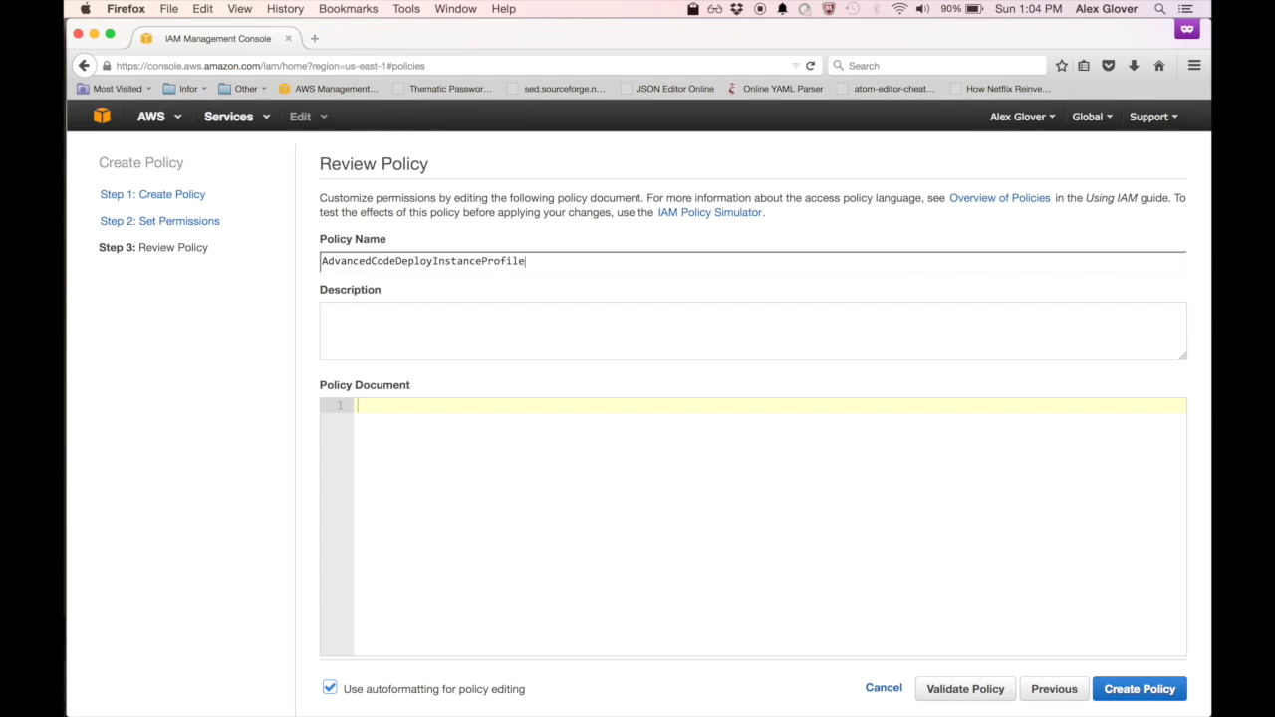
text(Policy)
Paste the advanced instance profile policy, covering S3, elasticloadbalancing and autoscaling actions, into the policy document and check its s3:Get* and s3:List* actions.
click(463, 414)
key(super+v)
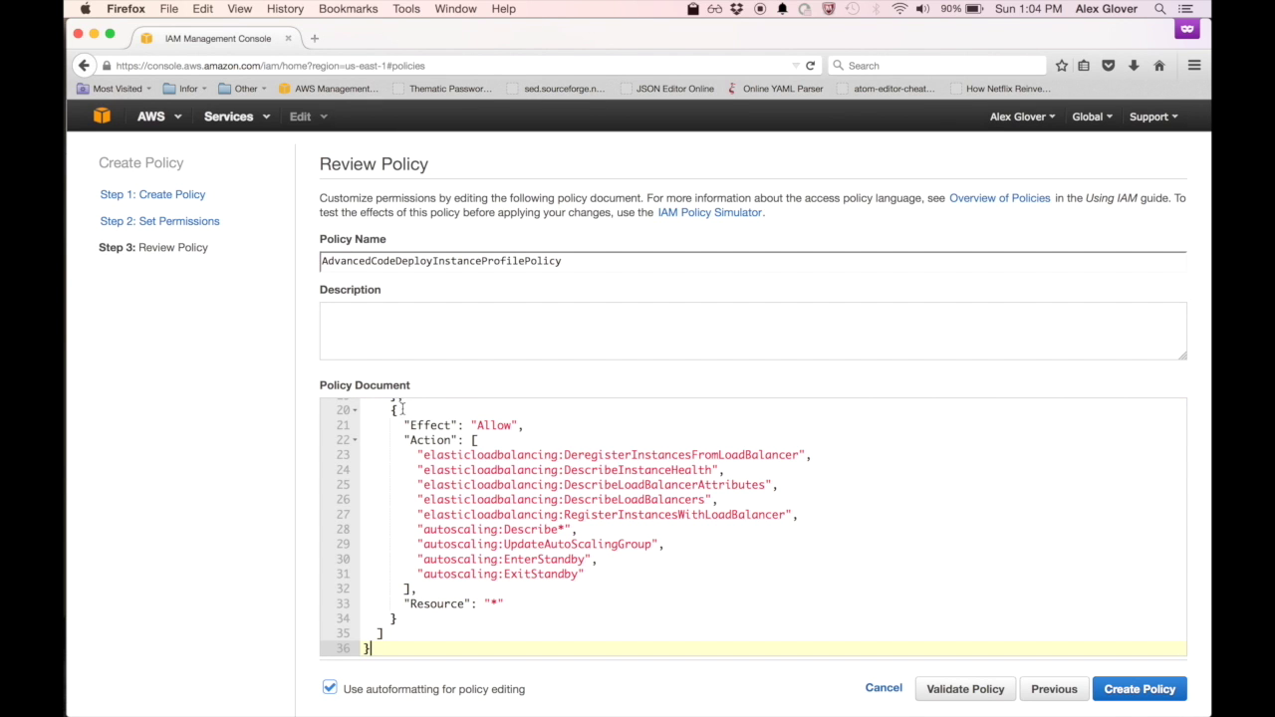
scroll(514, 453, up, 6)
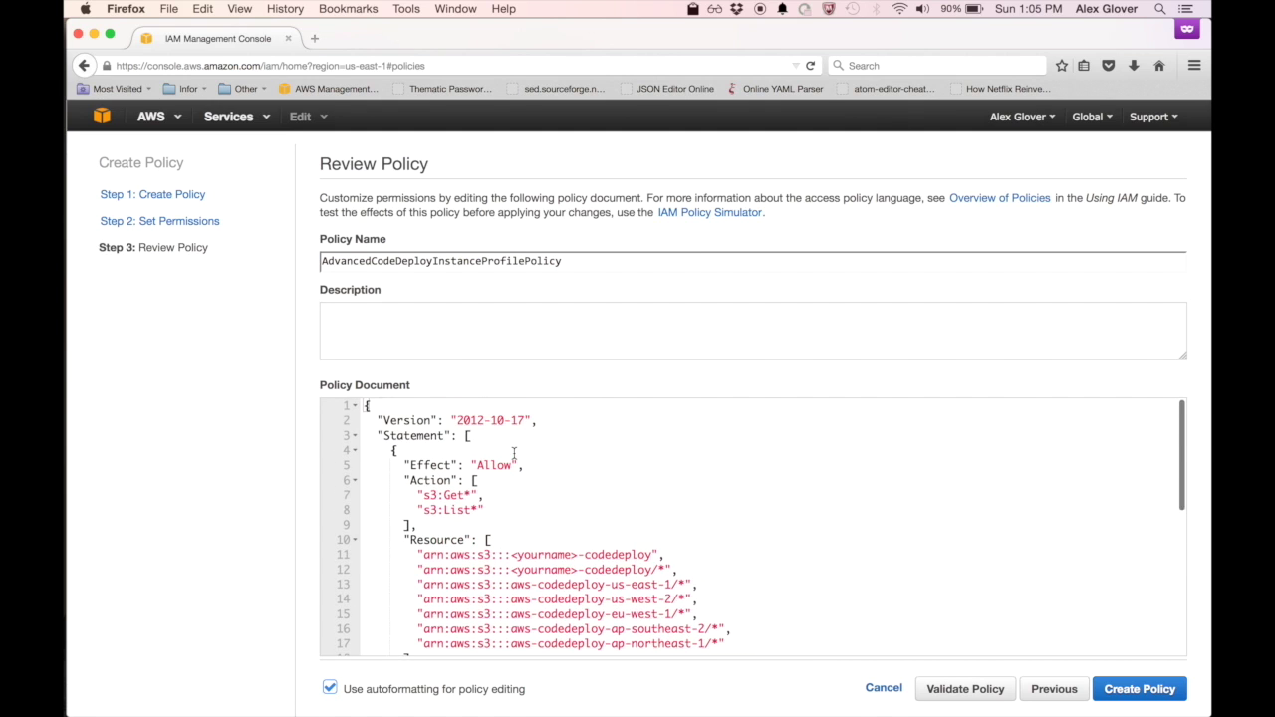
click(423, 495)
drag(423, 495, 503, 514)
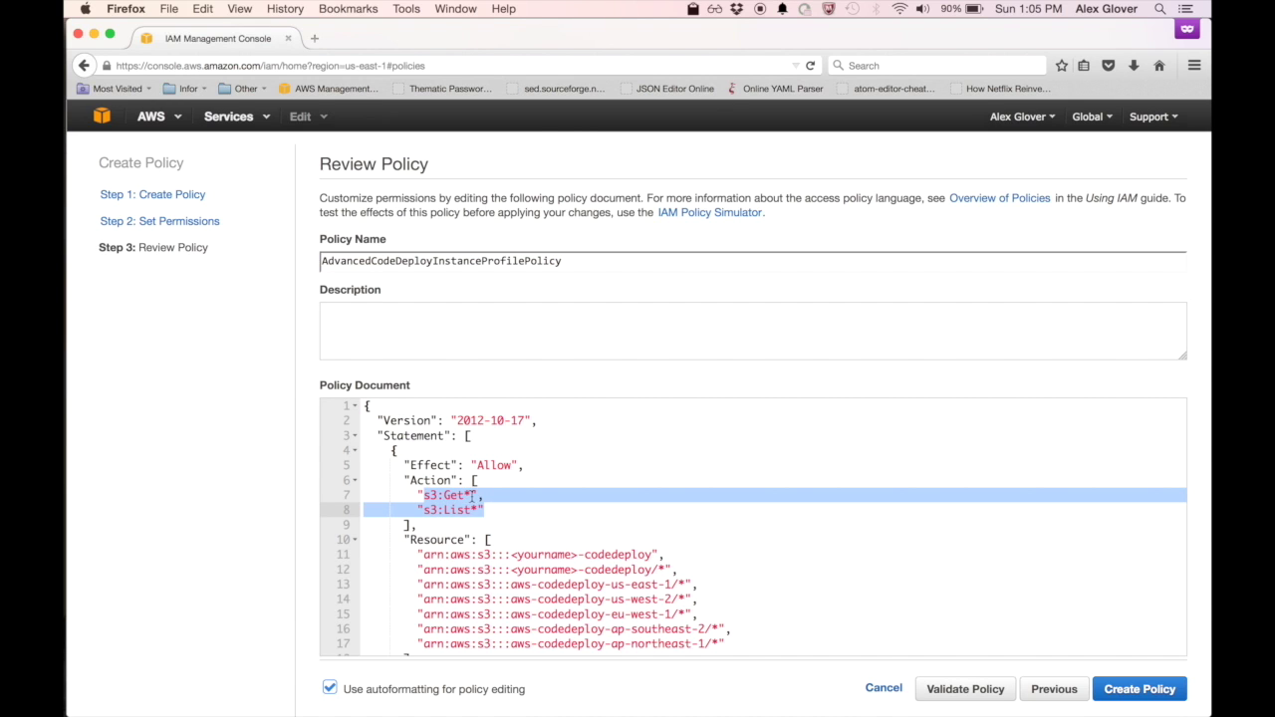
Replace the <yourname> placeholder with the bucket owner's username in both codedeploy bucket ARNs of the policy document.
click(578, 555)
key(shift+Left)
key(shift+Left)
key(shift+Left)
key(shift+Left)
key(shift+Left)
key(shift+Left)
key(shift+Left)
key(shift+Left)
key(shift+Left)
key(shift+Left)
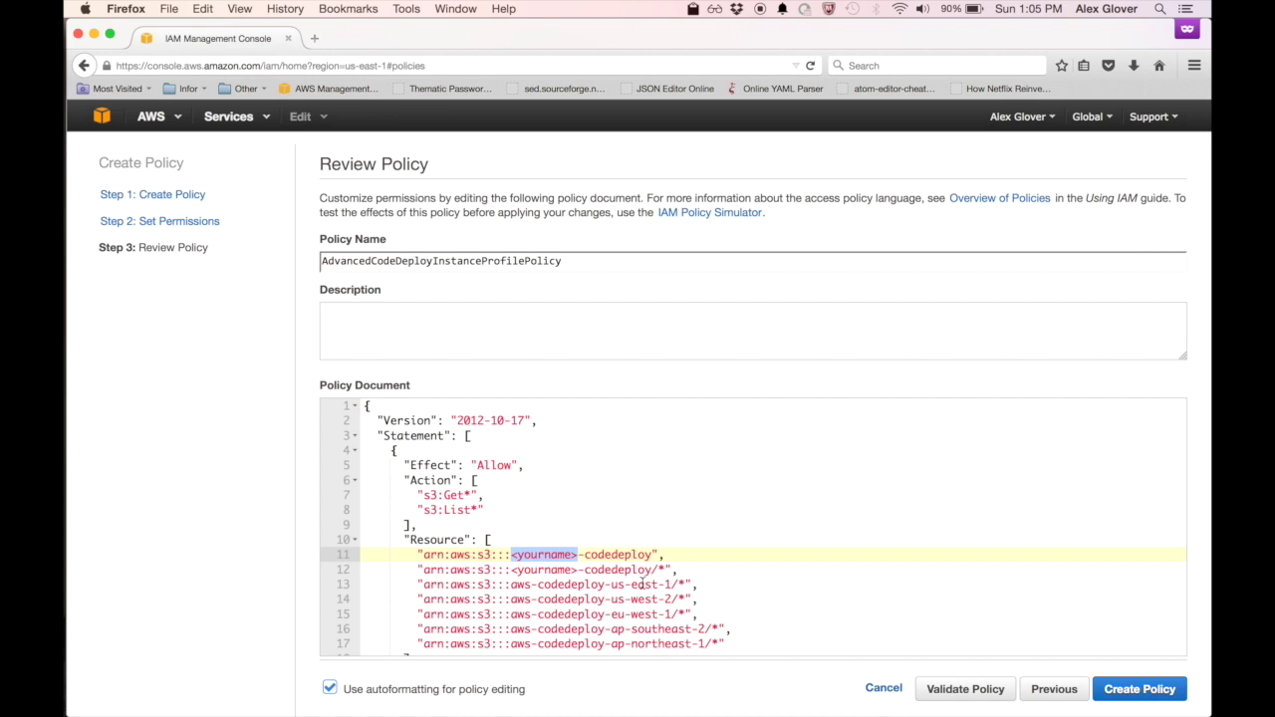
text(alexdglover)
key(Down)
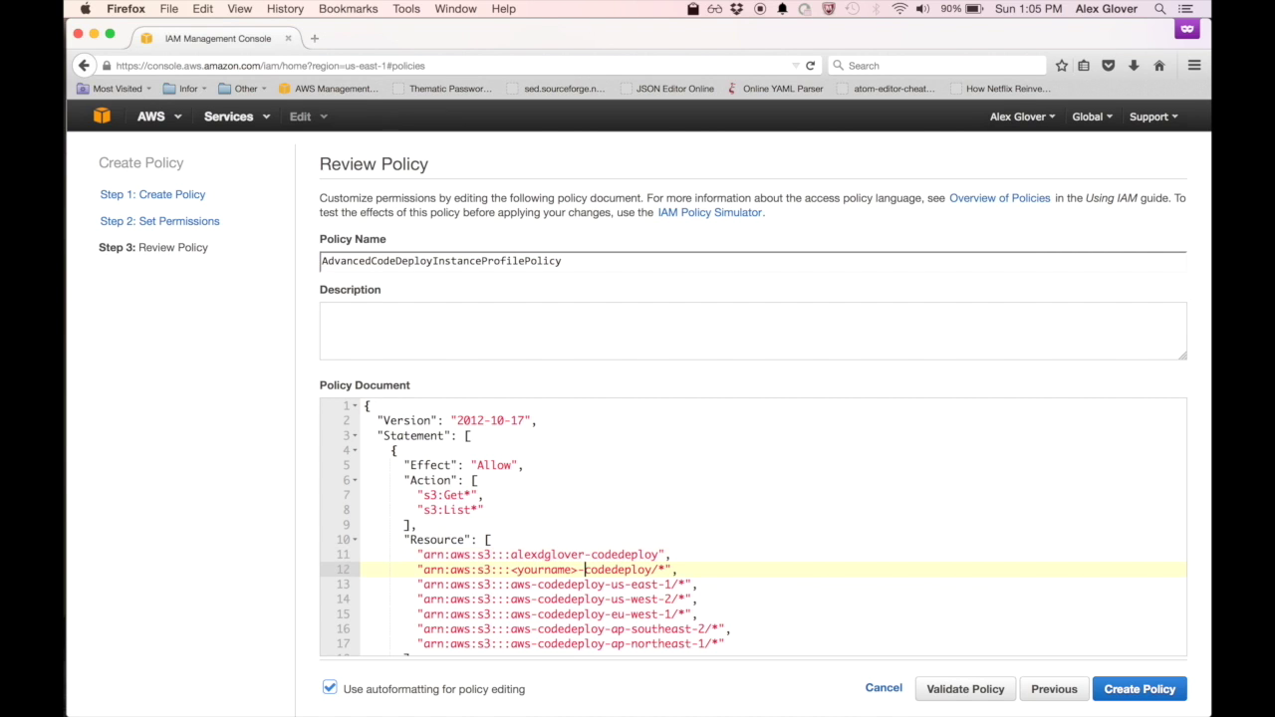
key(shift+Left)
key(shift+Left)
key(shift+Left)
key(shift+Left)
key(shift+Left)
key(shift+Left)
key(shift+Left)
key(shift+Left)
key(shift+Left)
key(shift+Left)
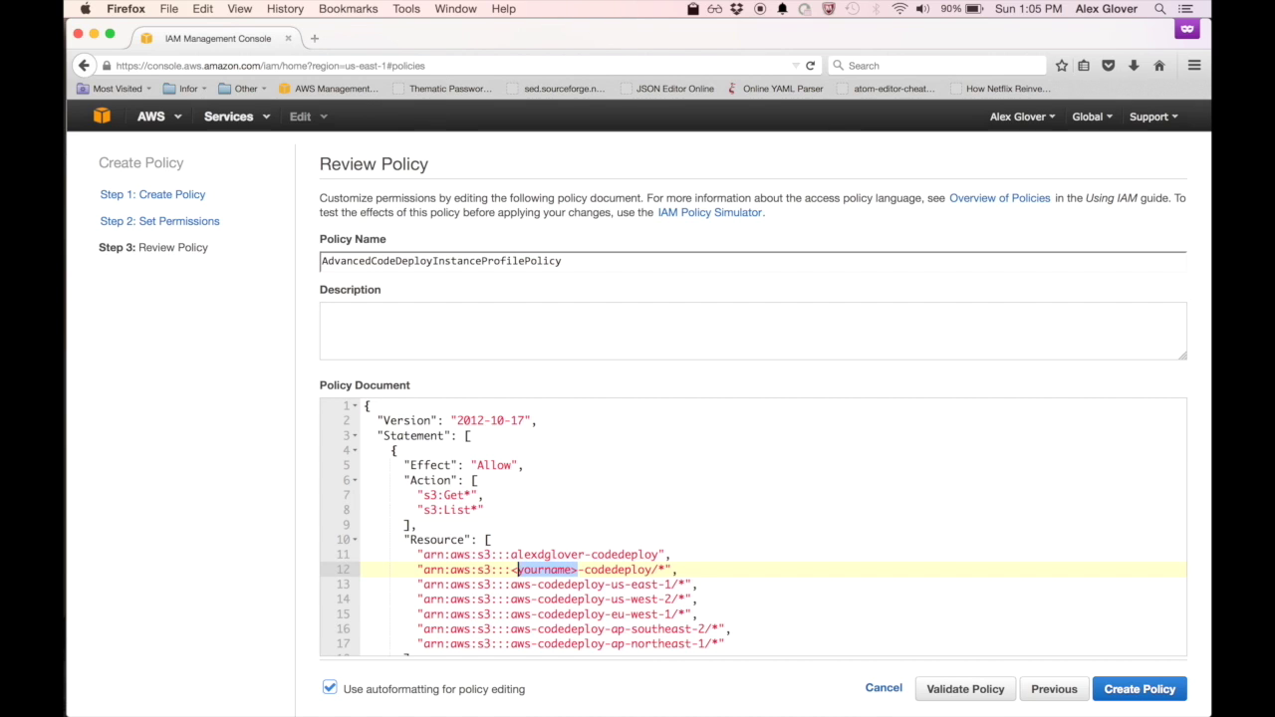
text(alexdglover)
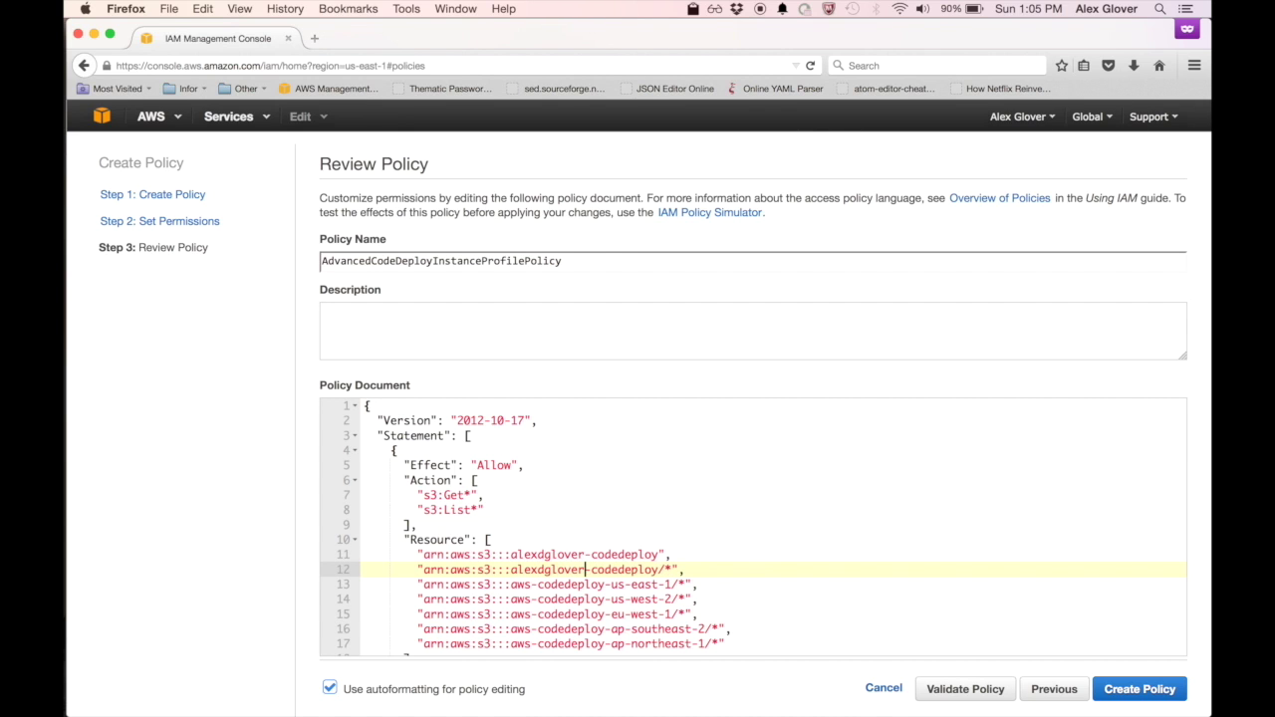
Review the S3 resource ARNs and the load balancing and autoscaling permissions in the policy document, and create the policy.
drag(512, 555, 661, 555)
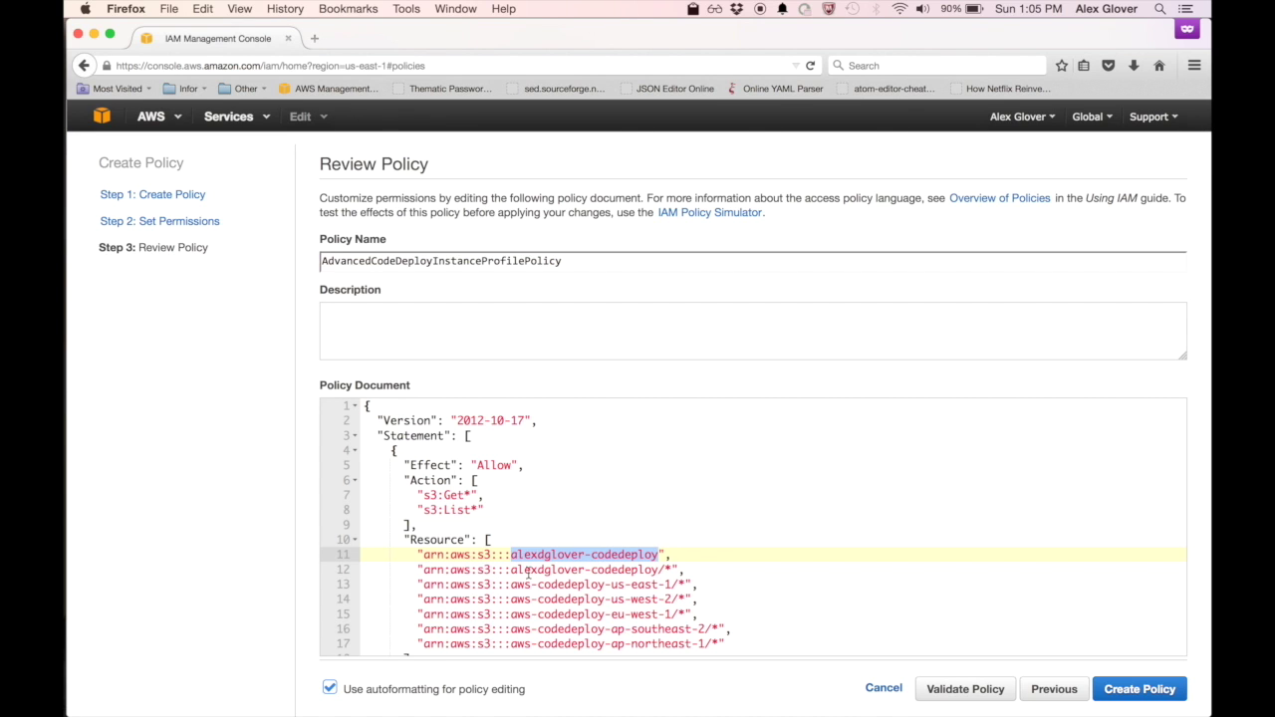
drag(513, 571, 673, 569)
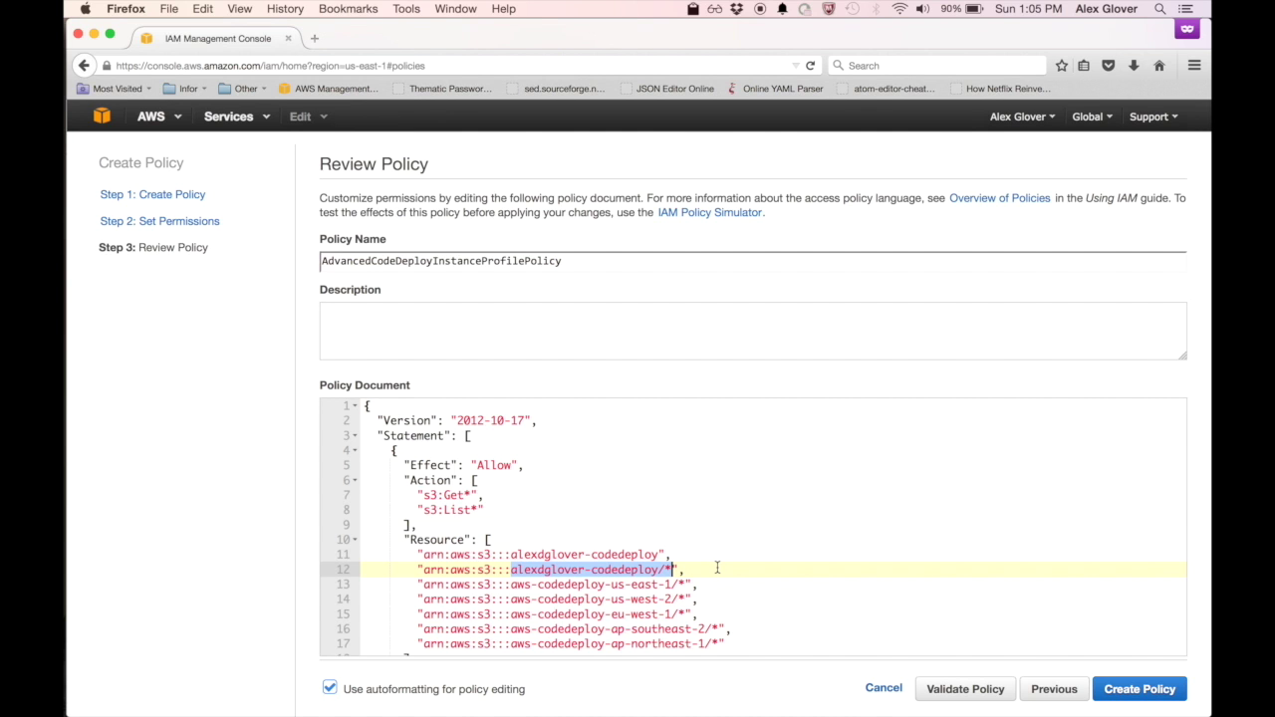
scroll(717, 568, down, 4)
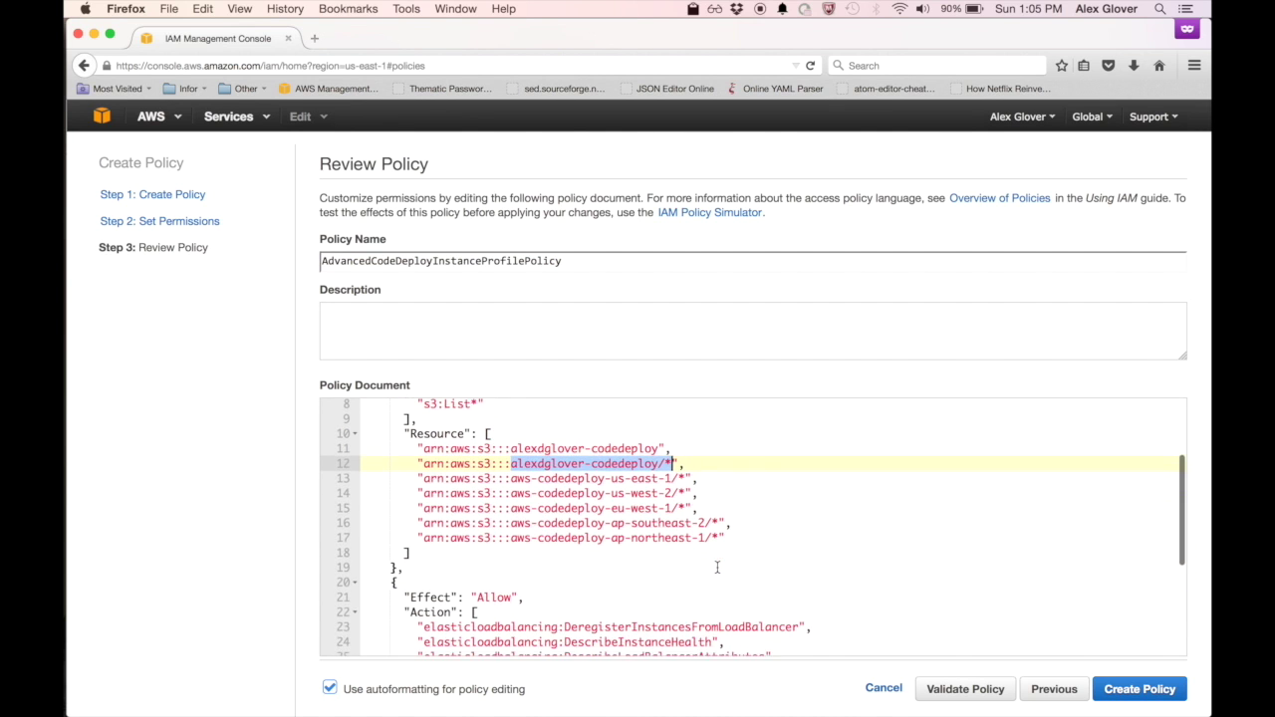
drag(511, 468, 728, 528)
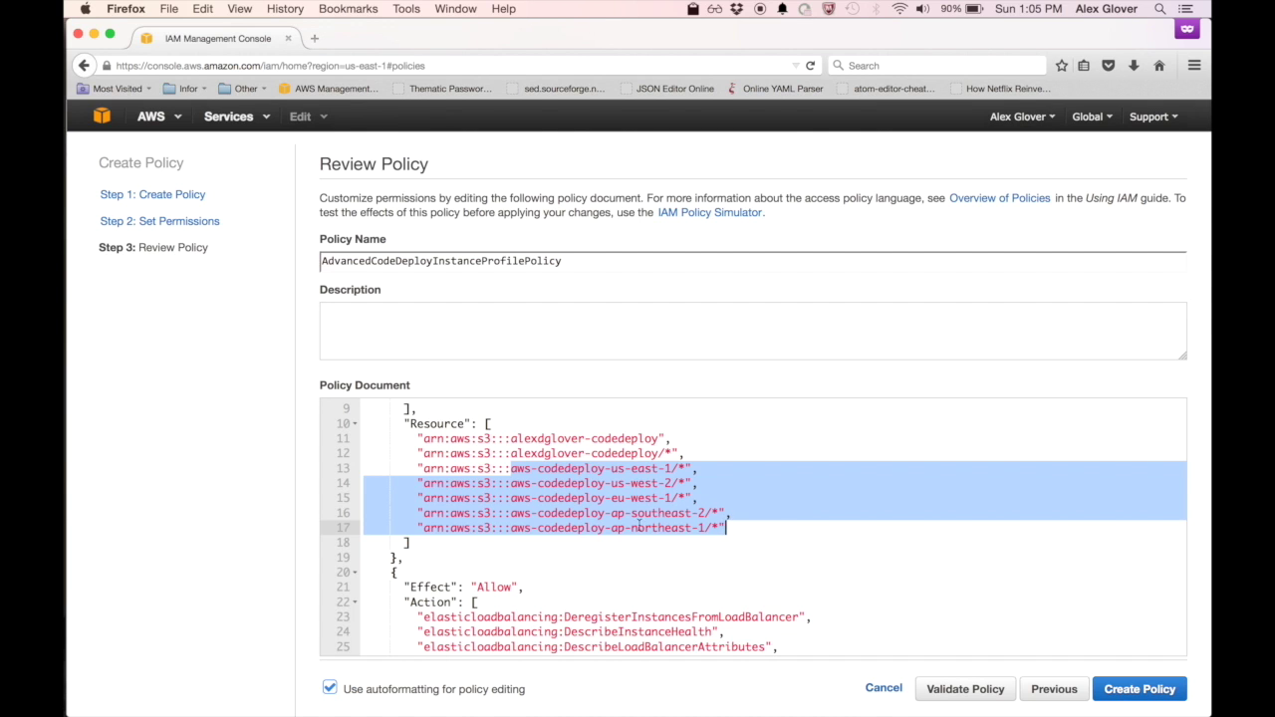
click(613, 528)
scroll(613, 528, down, 4)
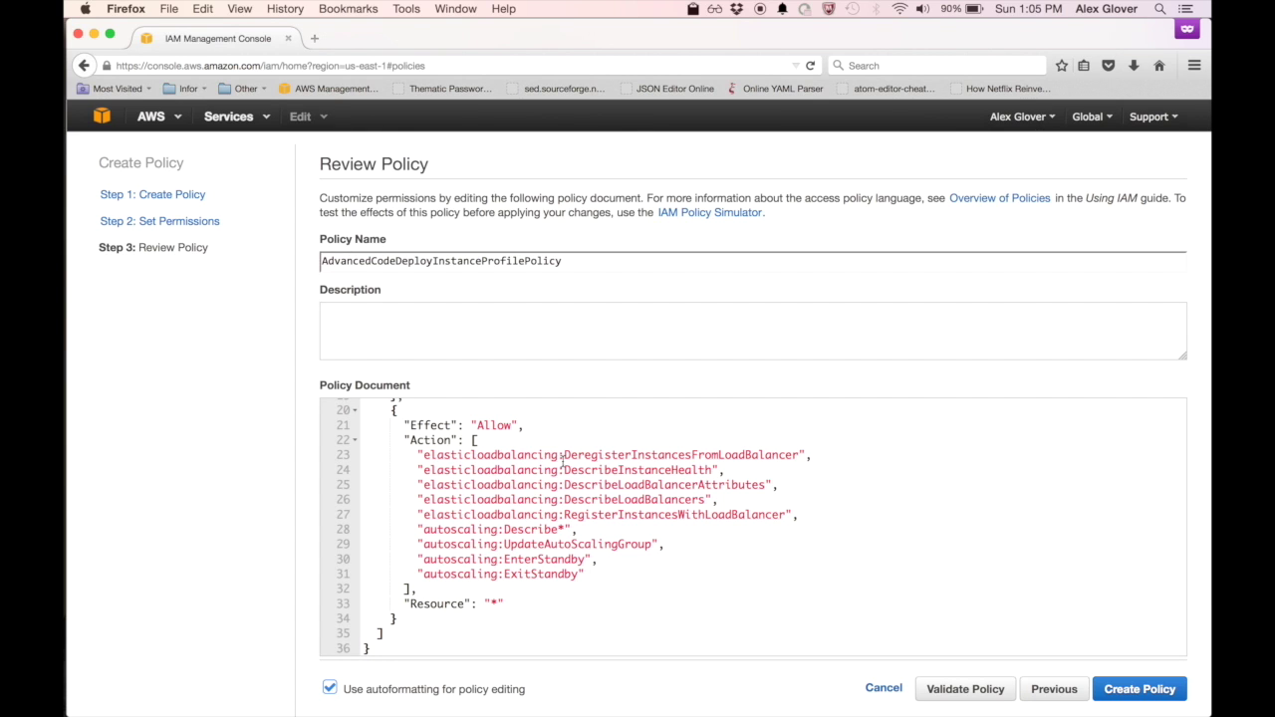
drag(565, 454, 805, 515)
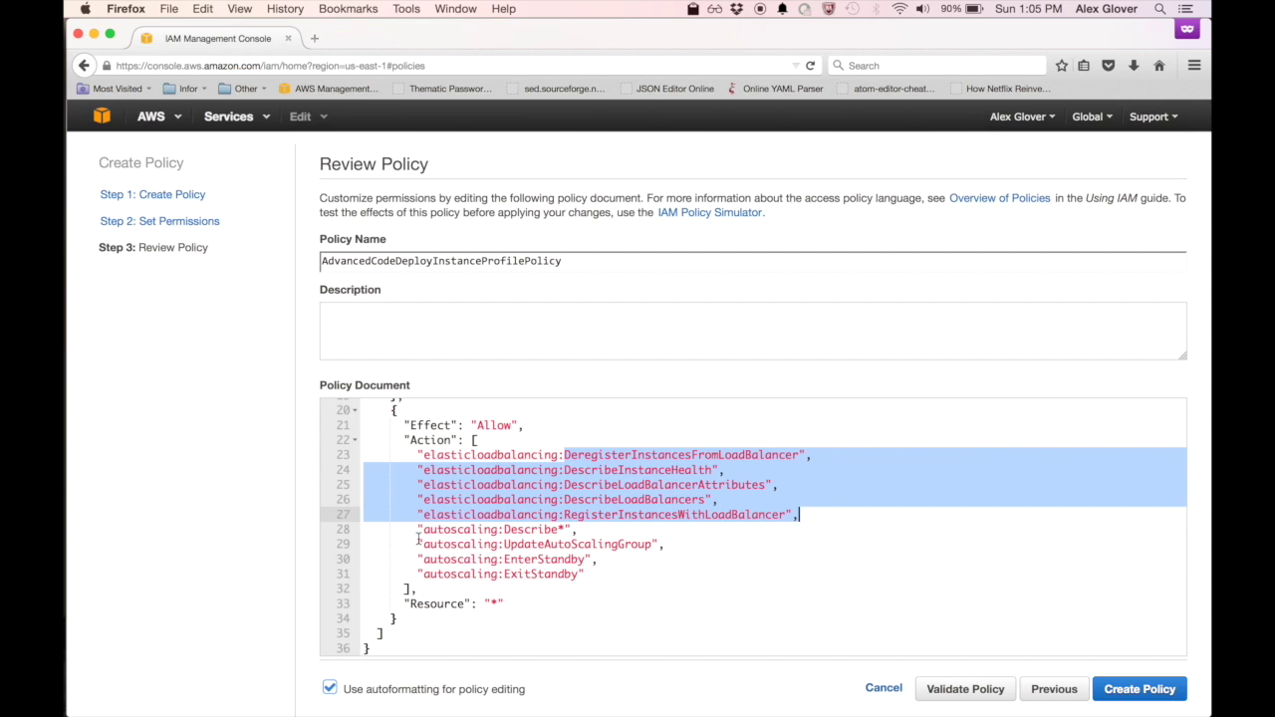
drag(422, 529, 589, 574)
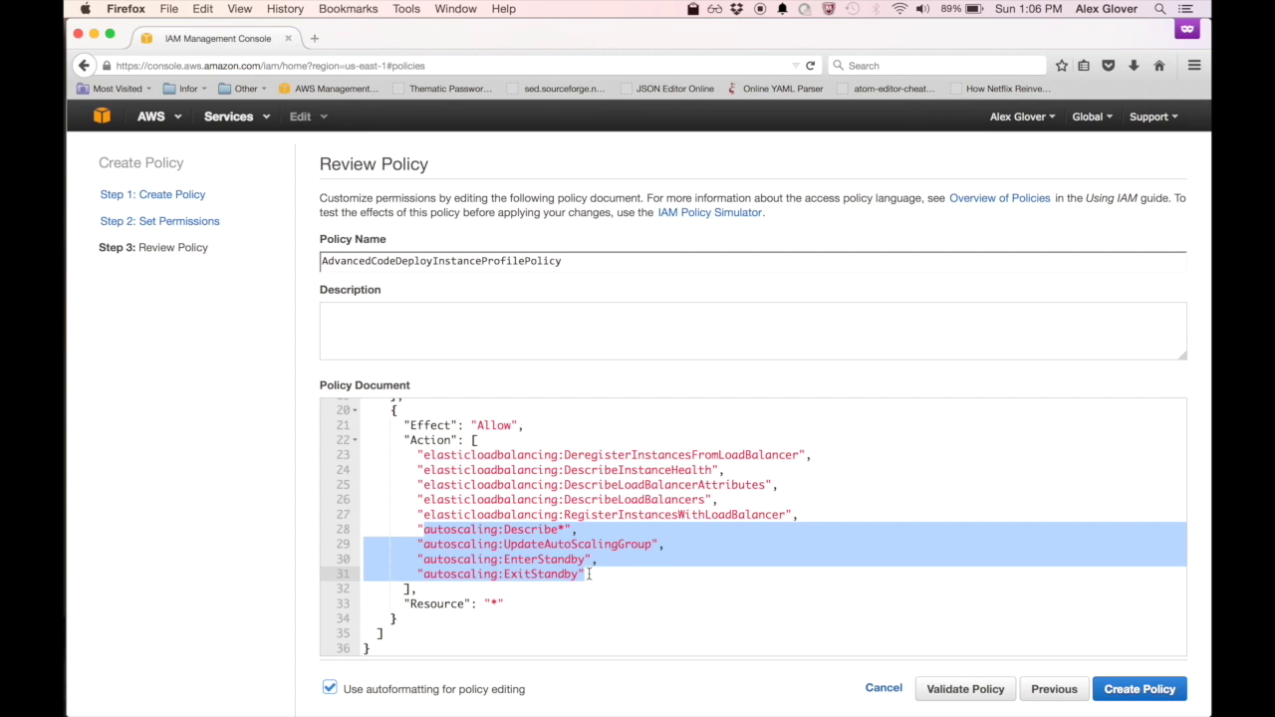
click(495, 606)
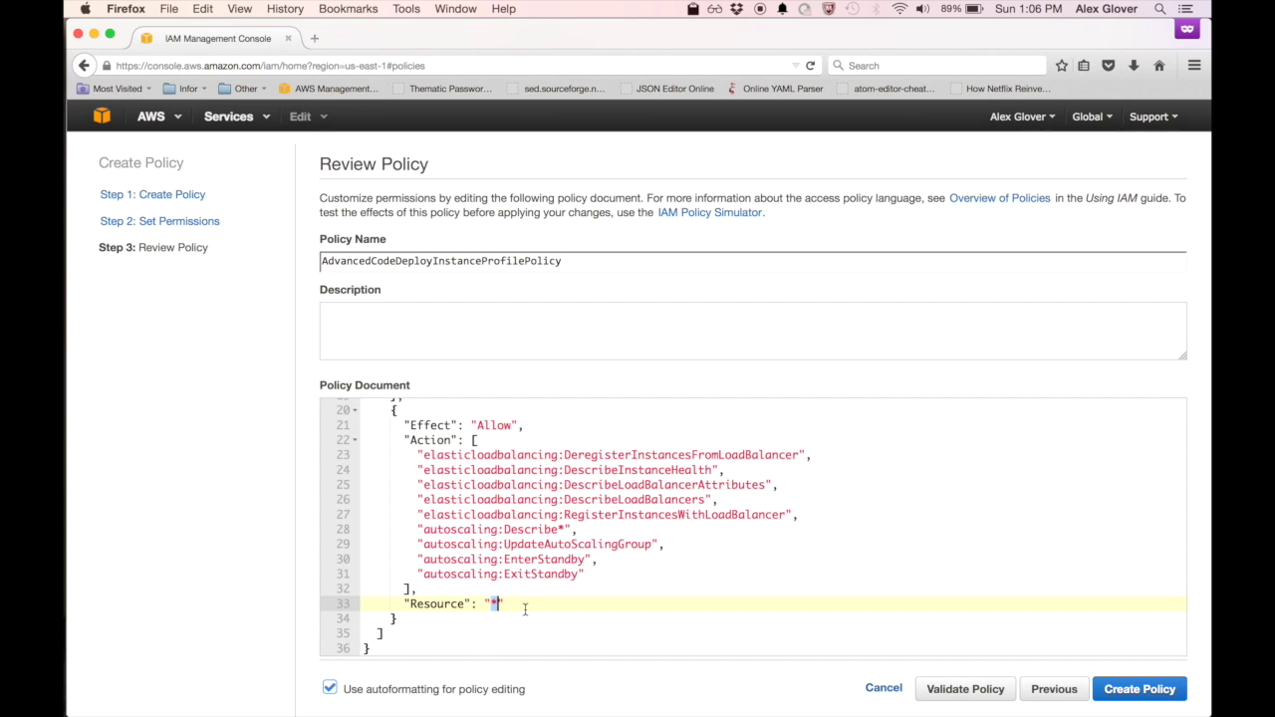
click(1141, 689)
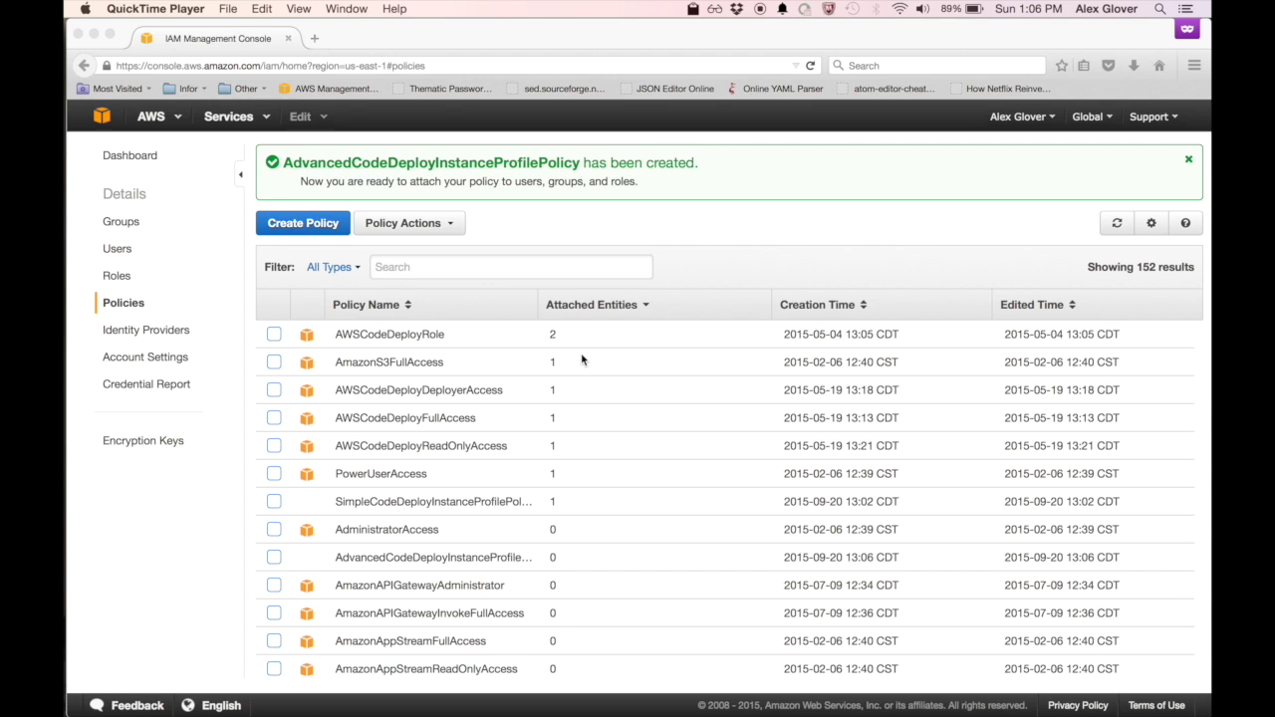
Start a new IAM role named AdvancedCodeDeployInstanceProfile with the Amazon EC2 service role type.
click(121, 283)
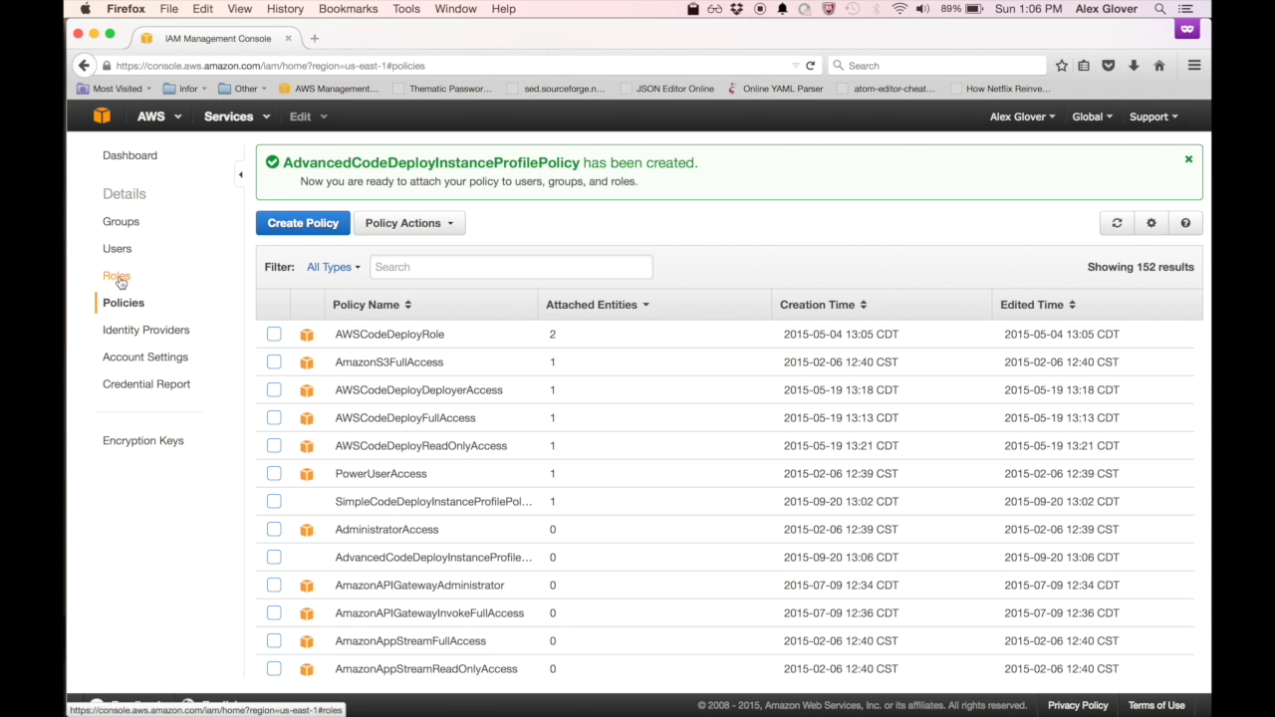
click(119, 279)
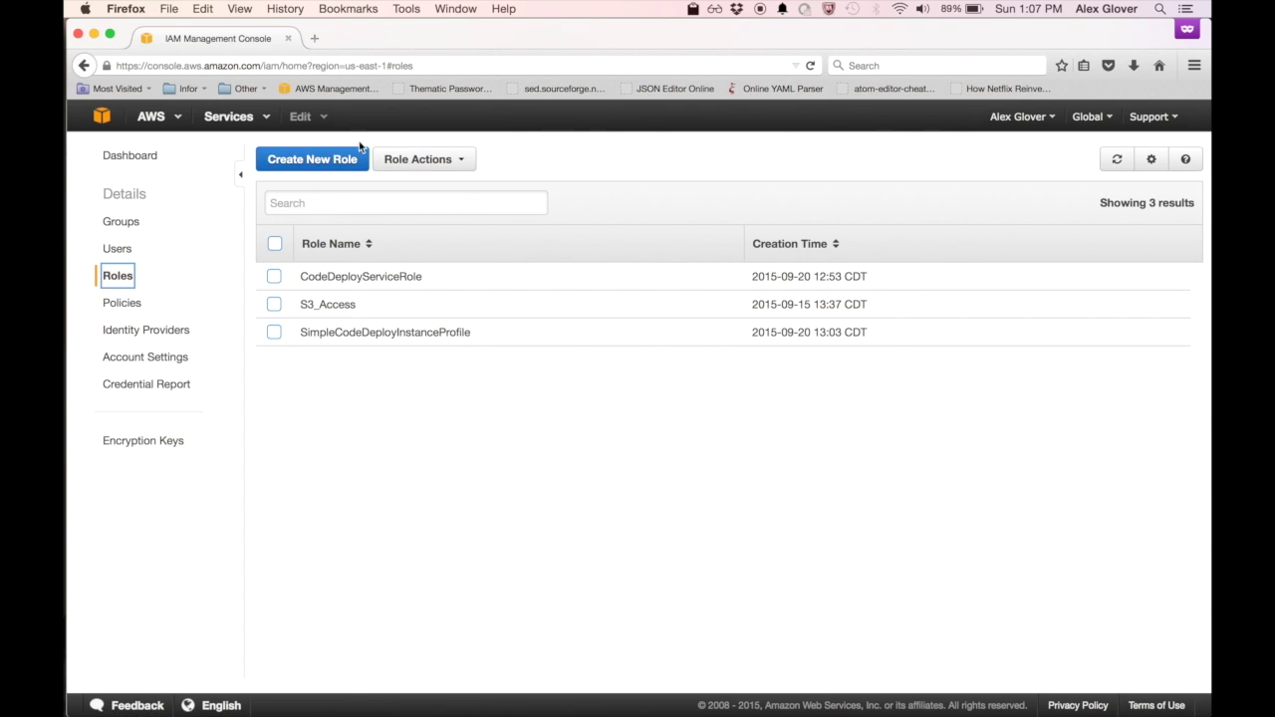
click(330, 161)
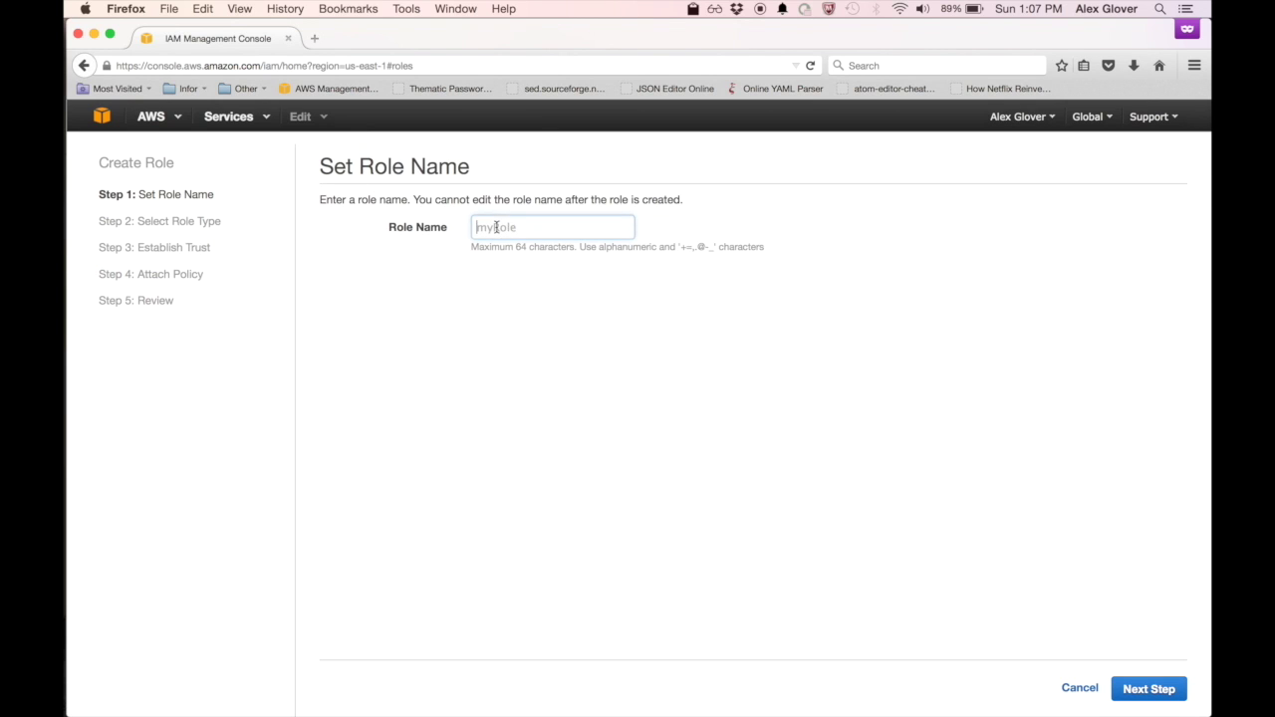
text(AdvancedCod)
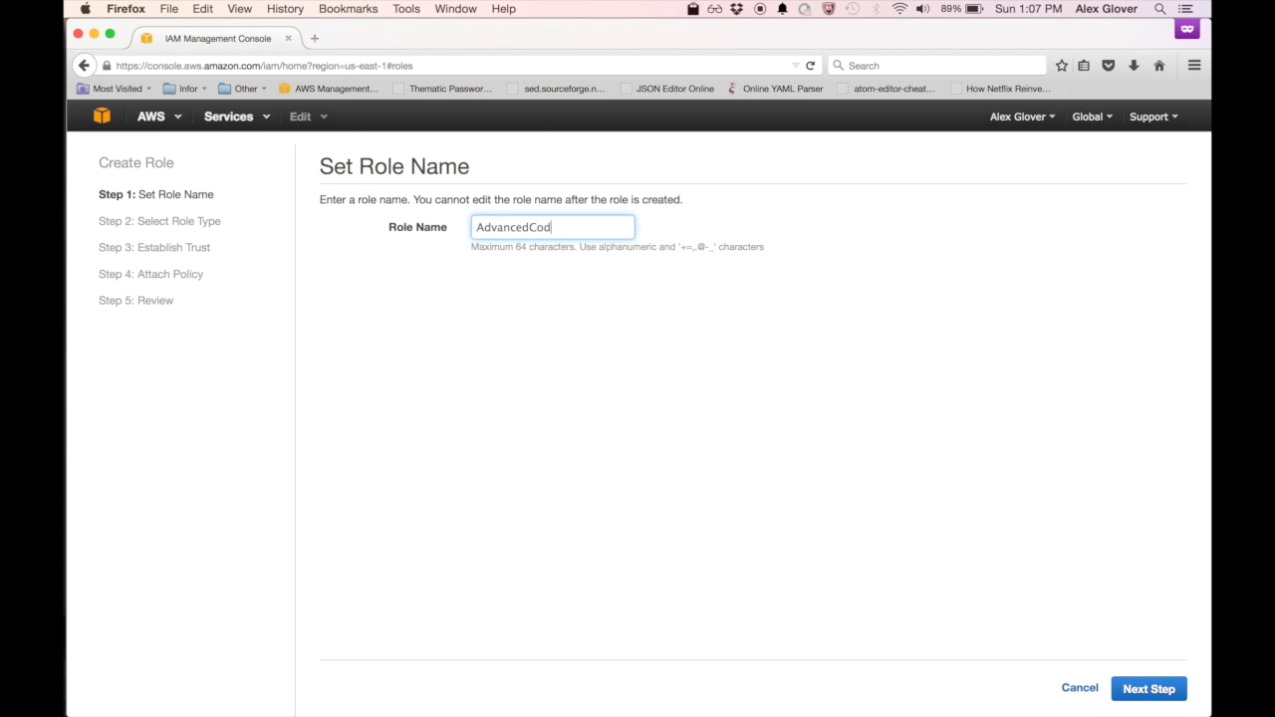
text(eDeployInstanceProfile)
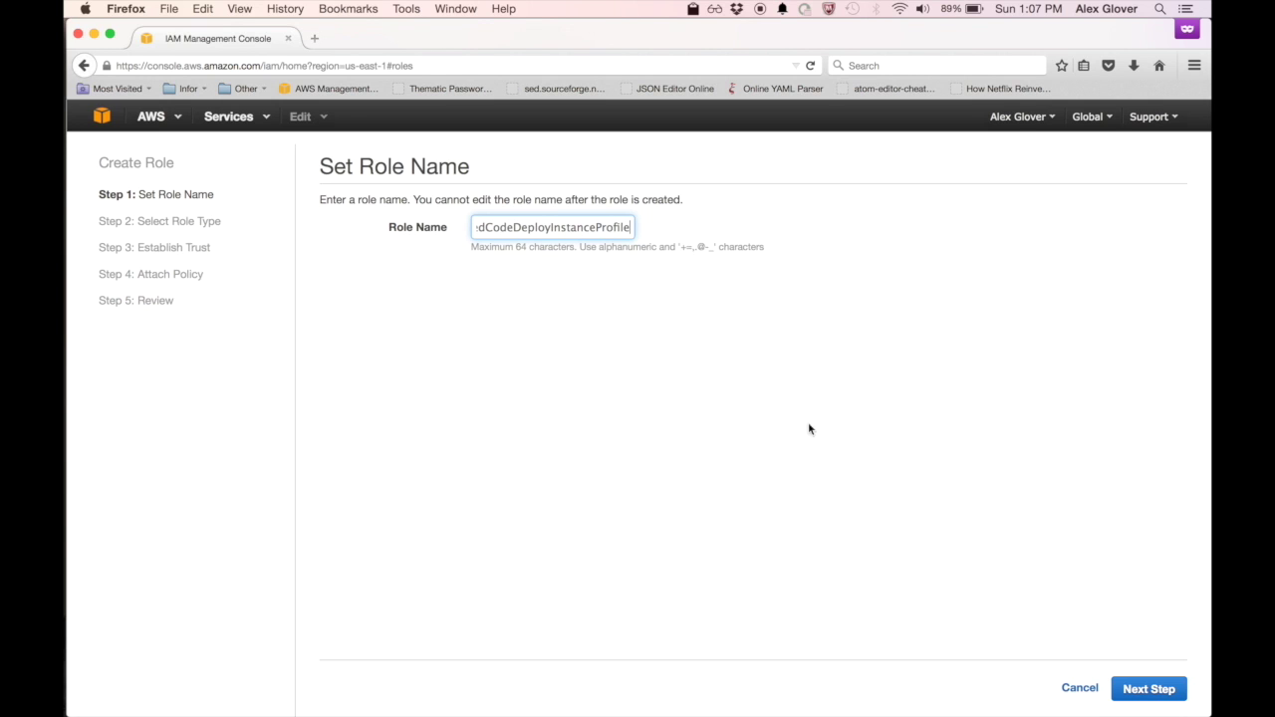
click(1136, 687)
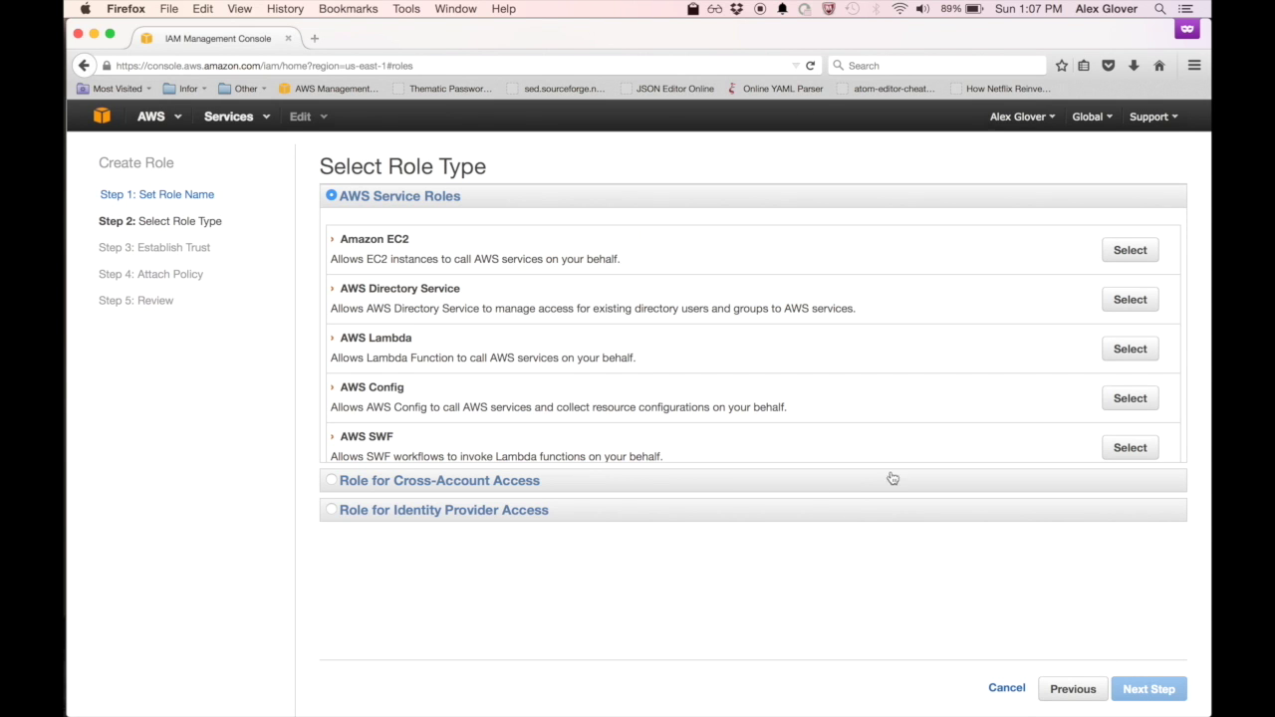
click(1133, 250)
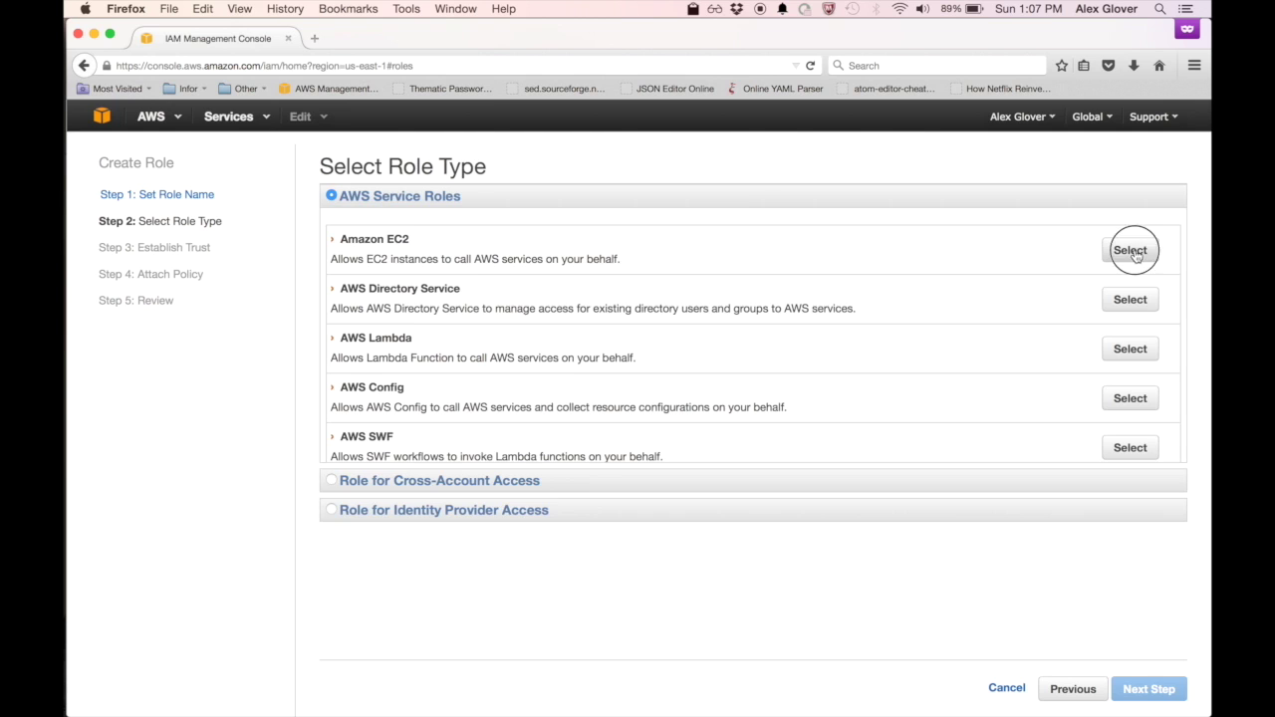
Filter the policies for Advanced, attach AdvancedCodeDeployInstanceProfilePolicy to the new role, and create the role.
click(611, 255)
text(Ad)
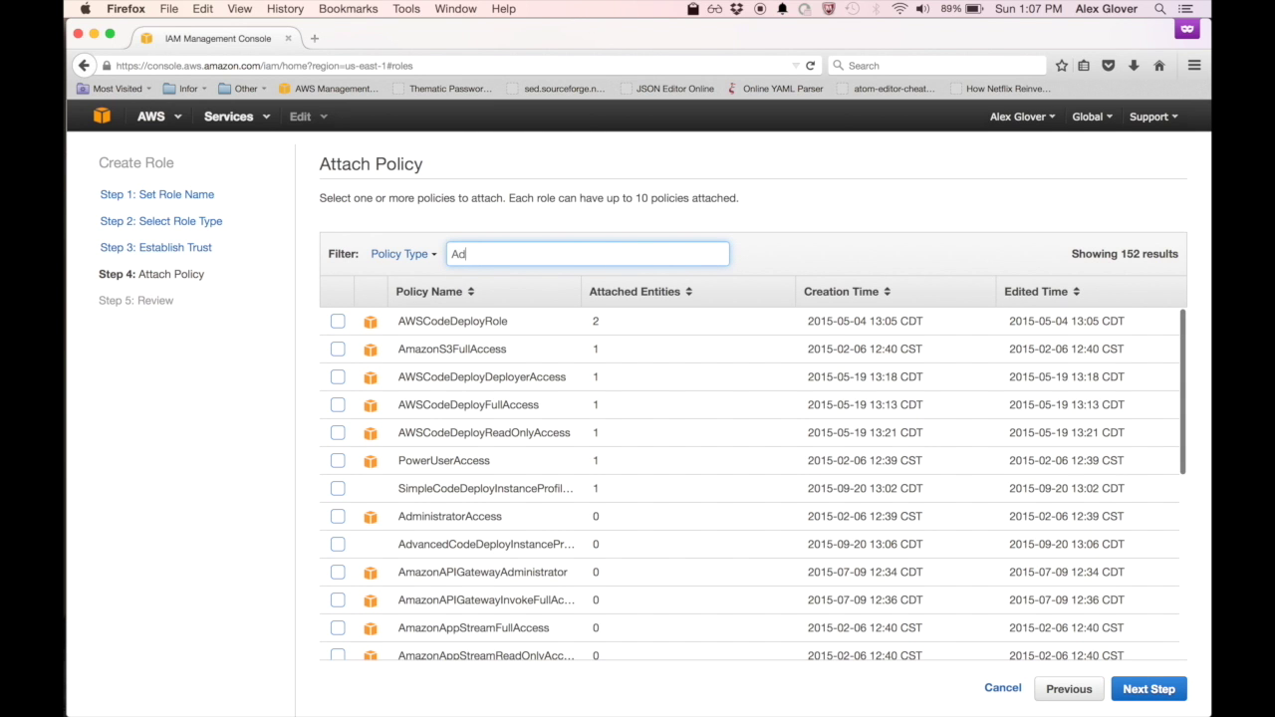
text(vnace)
key(BackSpace)
key(BackSpace)
key(BackSpace)
key(BackSpace)
text(anced)
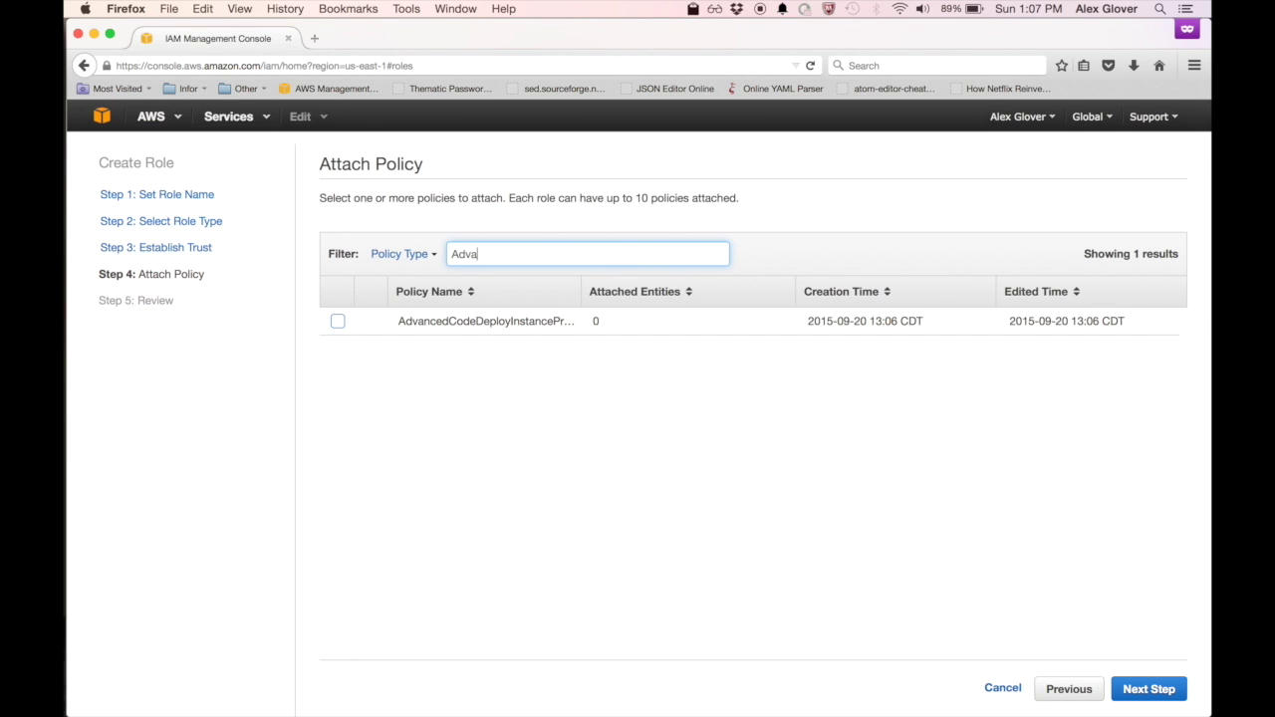
click(337, 323)
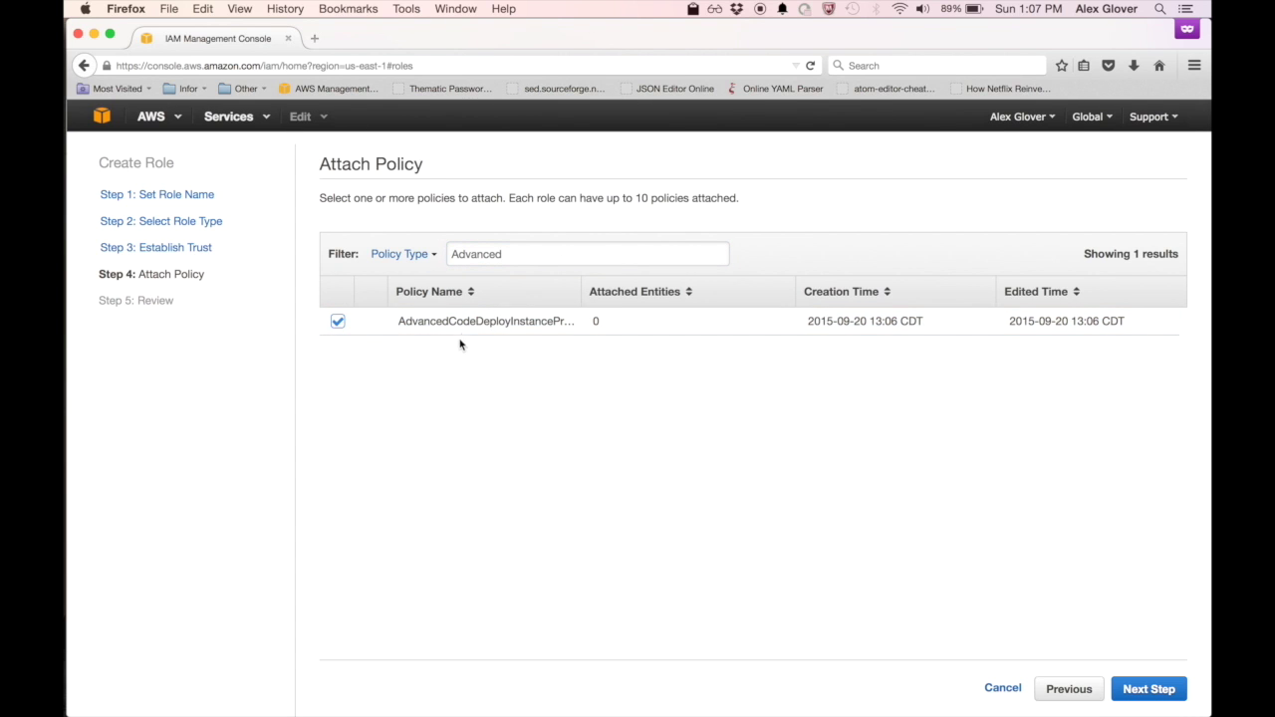
click(1156, 687)
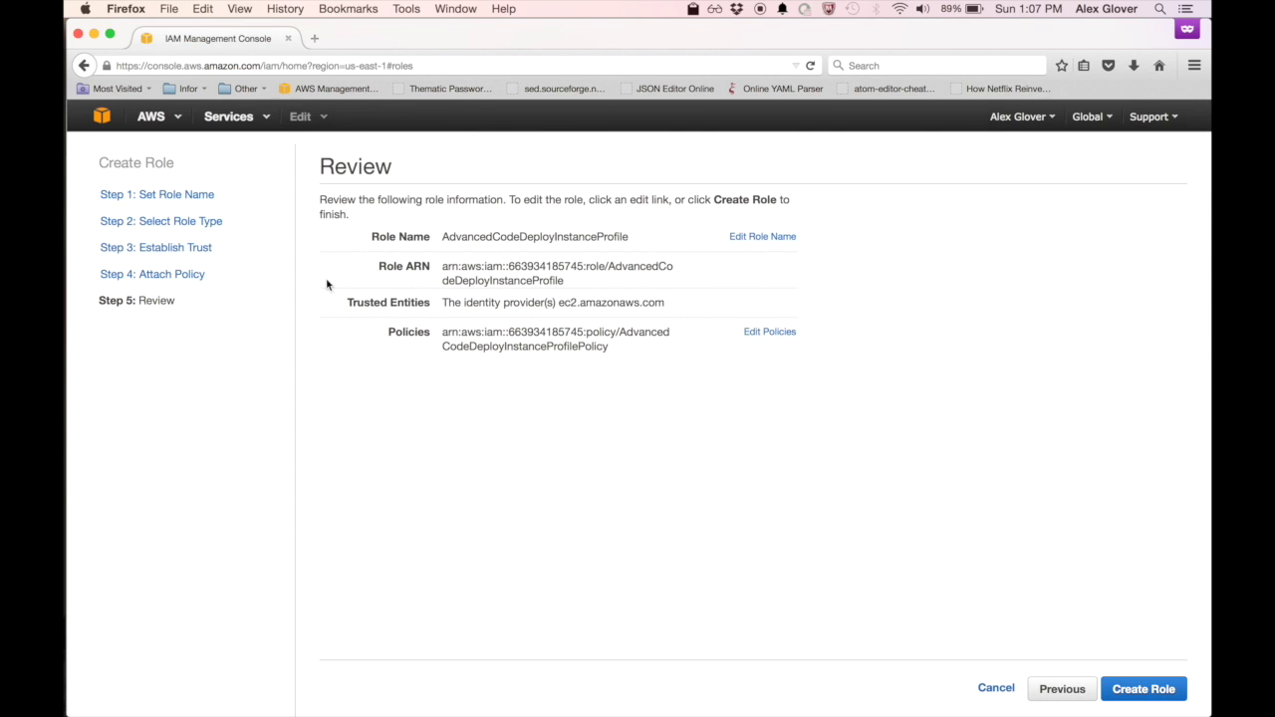
click(1156, 694)
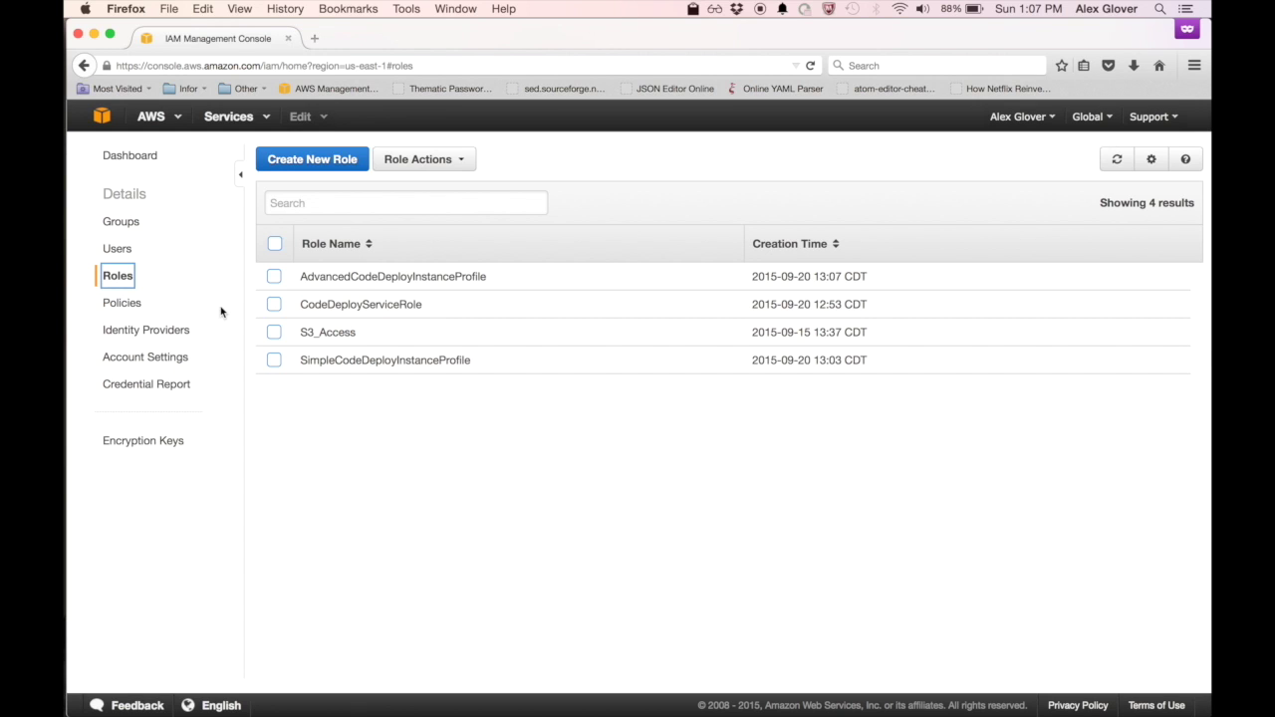
Create a new IAM user named GitHub with an access key generated for it.
click(120, 253)
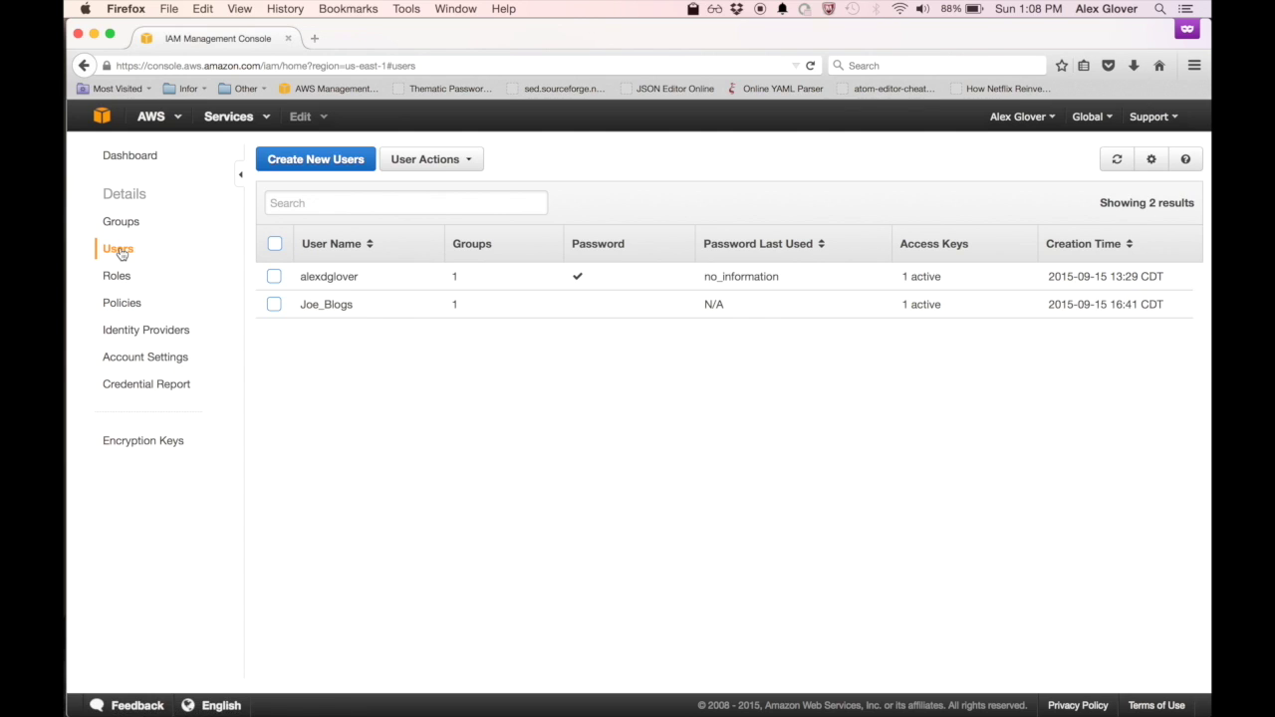
click(349, 163)
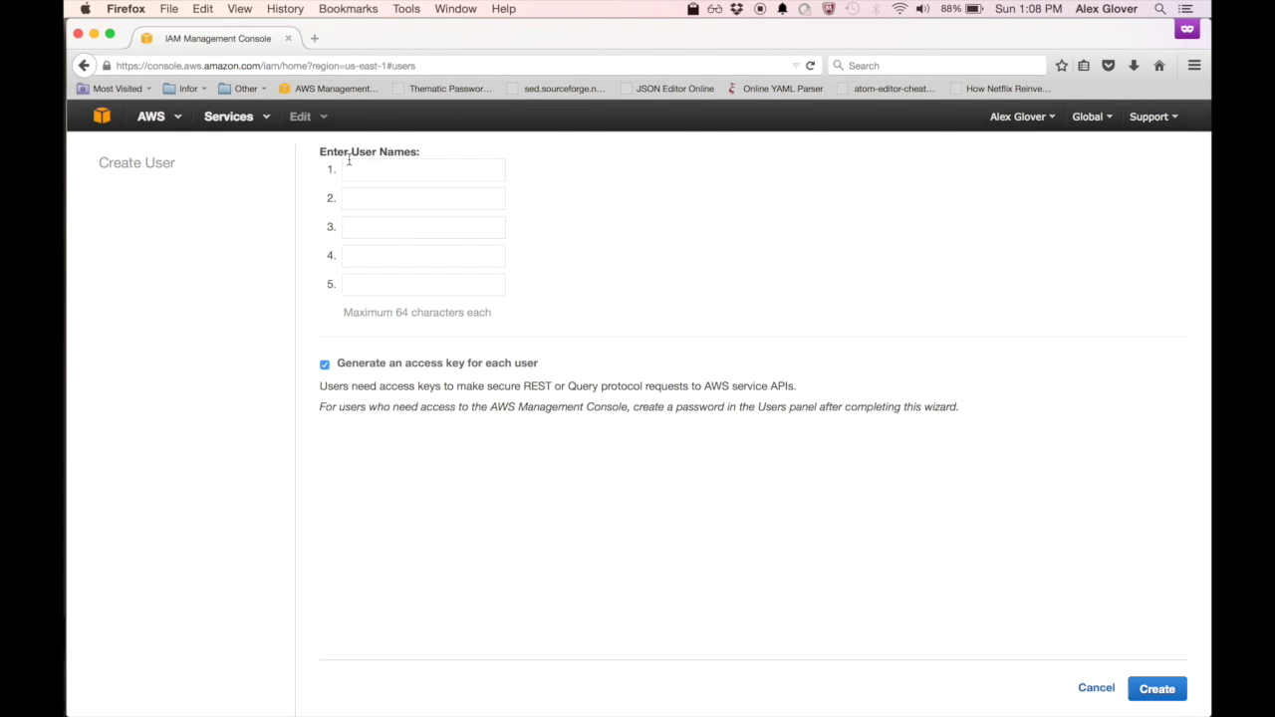
click(389, 179)
text(GitHub)
click(1155, 691)
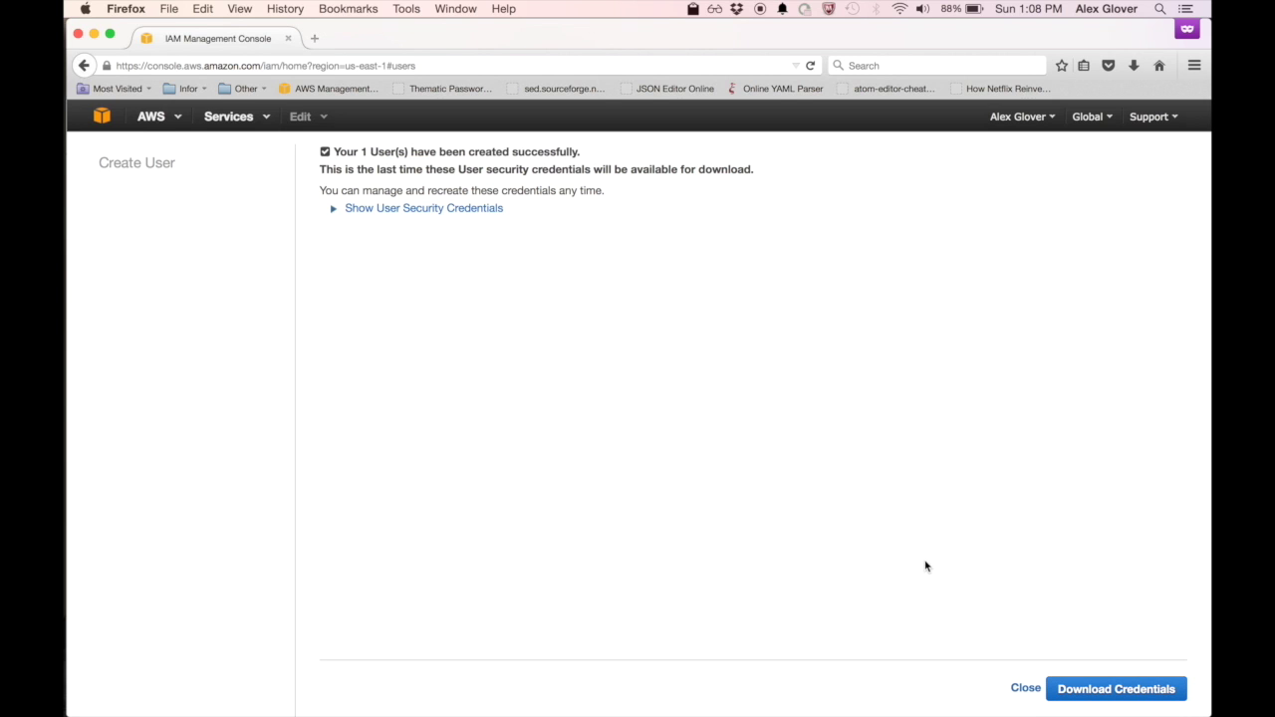
Show the GitHub user's security credentials and copy the access key ID and secret access key into a new TextEdit document.
click(364, 210)
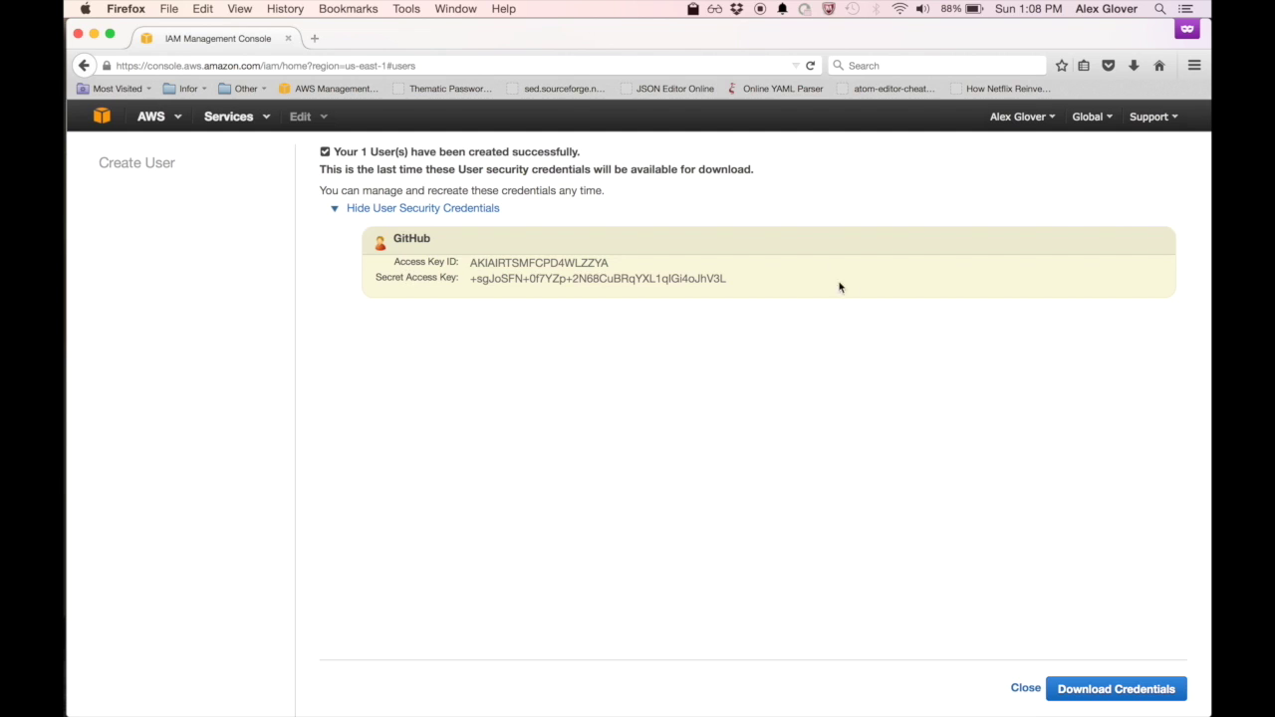
drag(729, 282, 395, 242)
key(super+c)
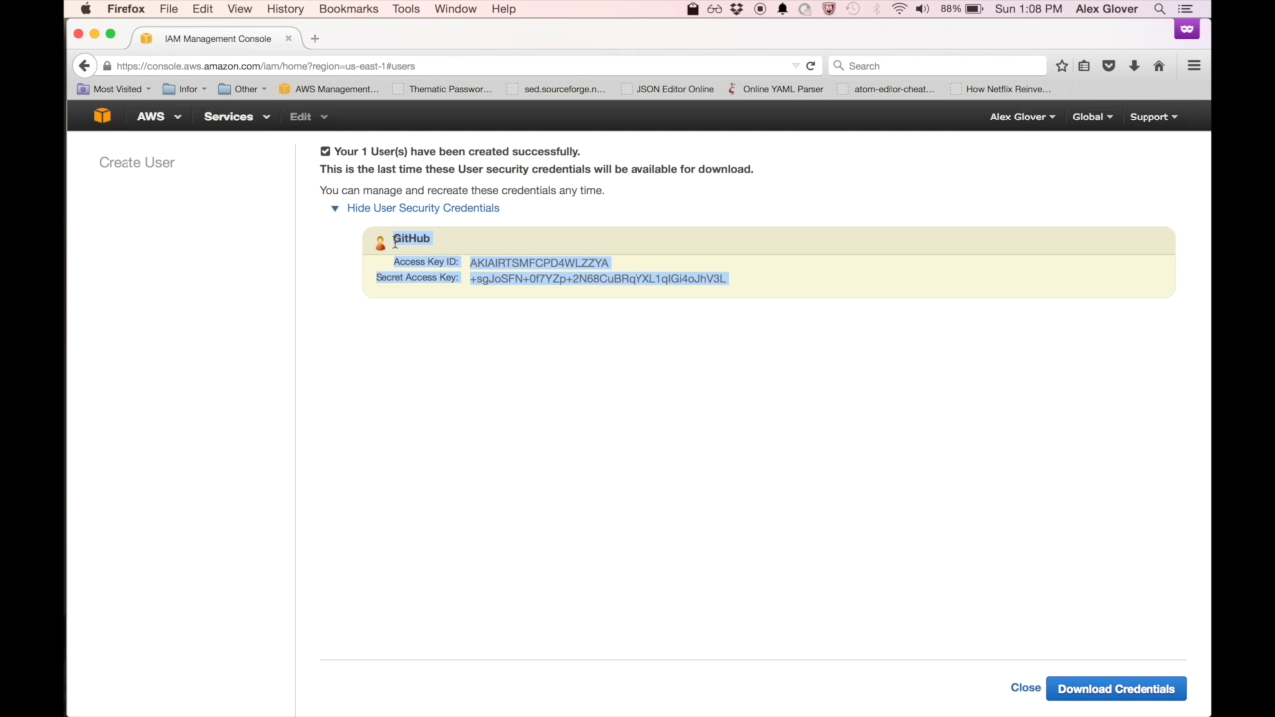
key(super+Tab)
key(super+Tab)
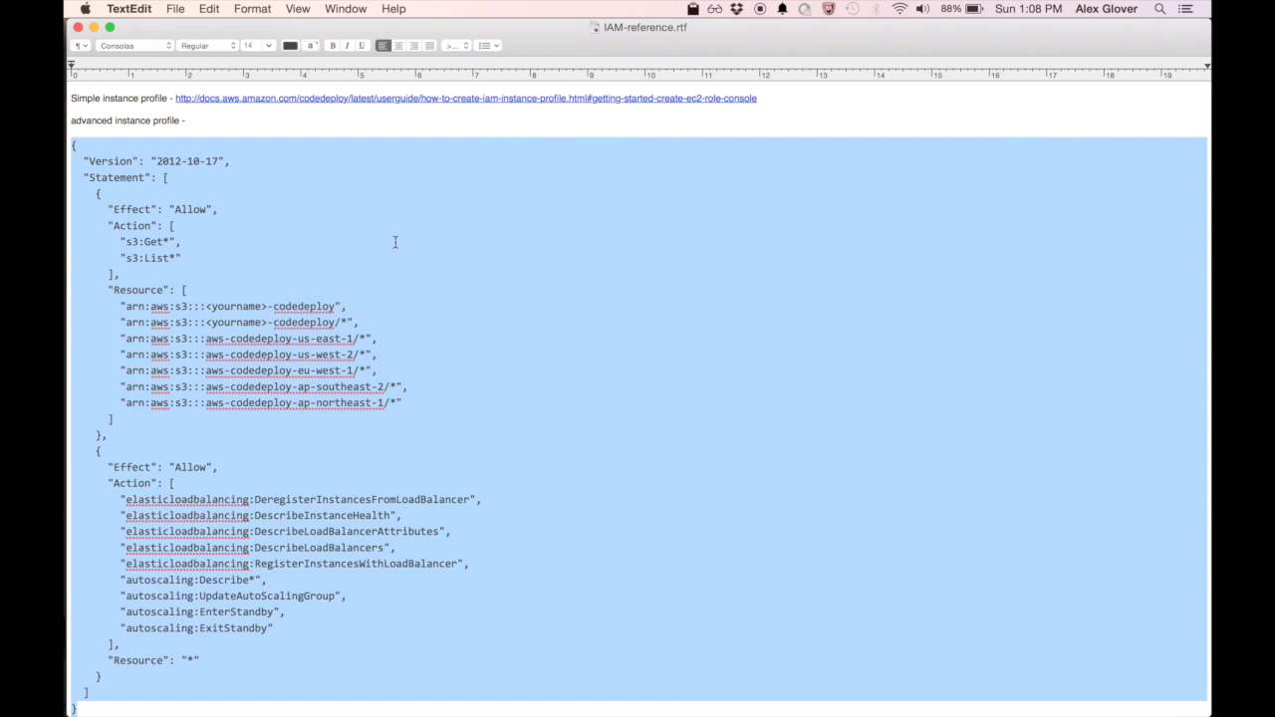
key(super+n)
key(super+v)
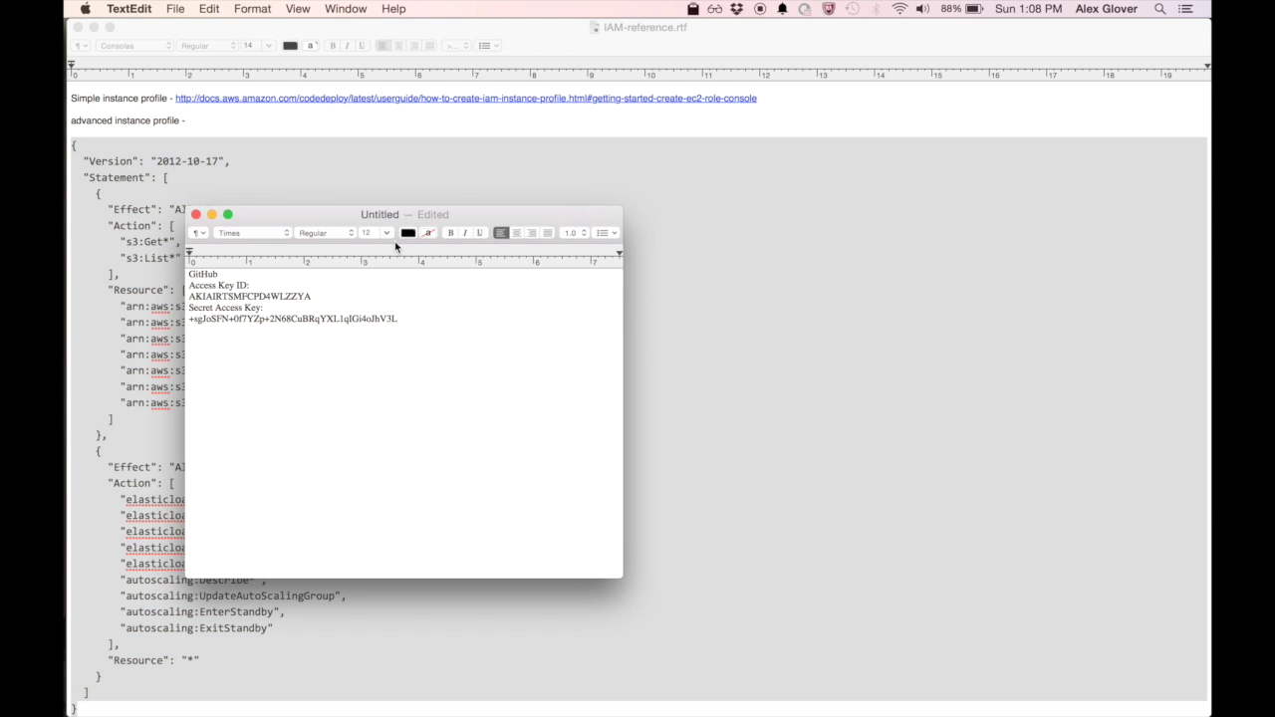
Switch back to Firefox, close the new user's credentials page without downloading them, and open the GitHub user's details.
key(super+Tab)
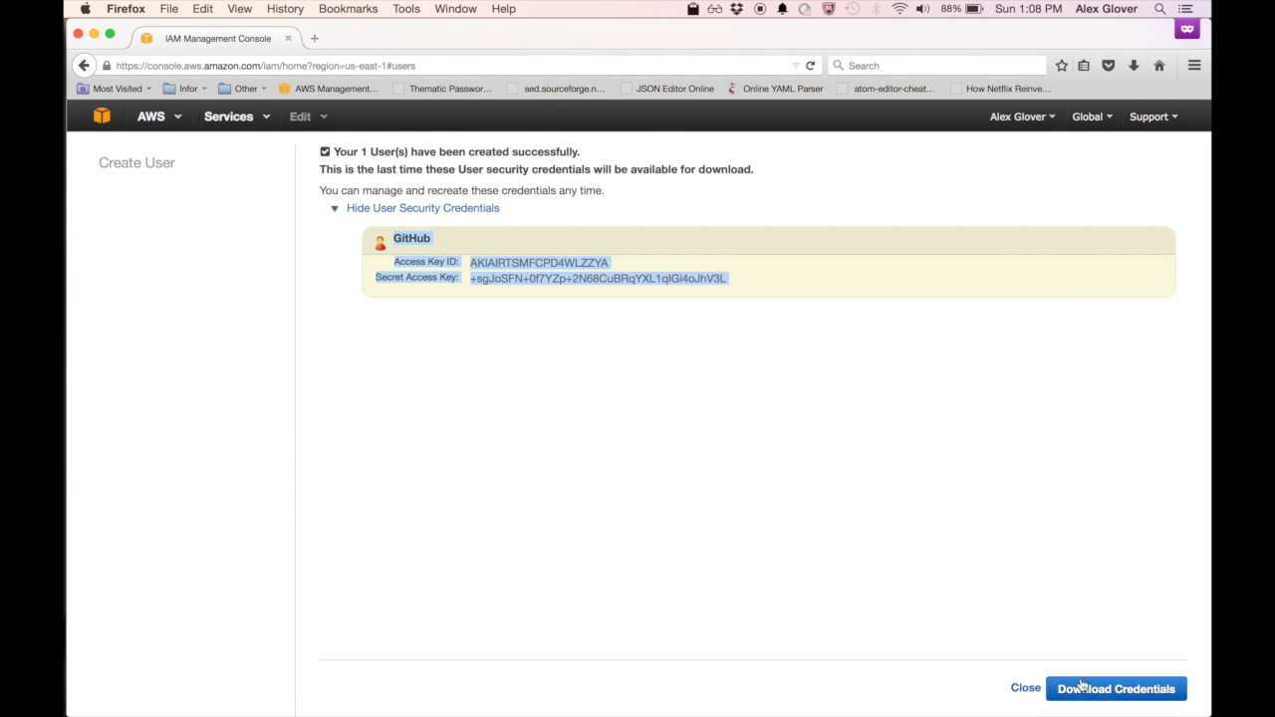
click(1026, 687)
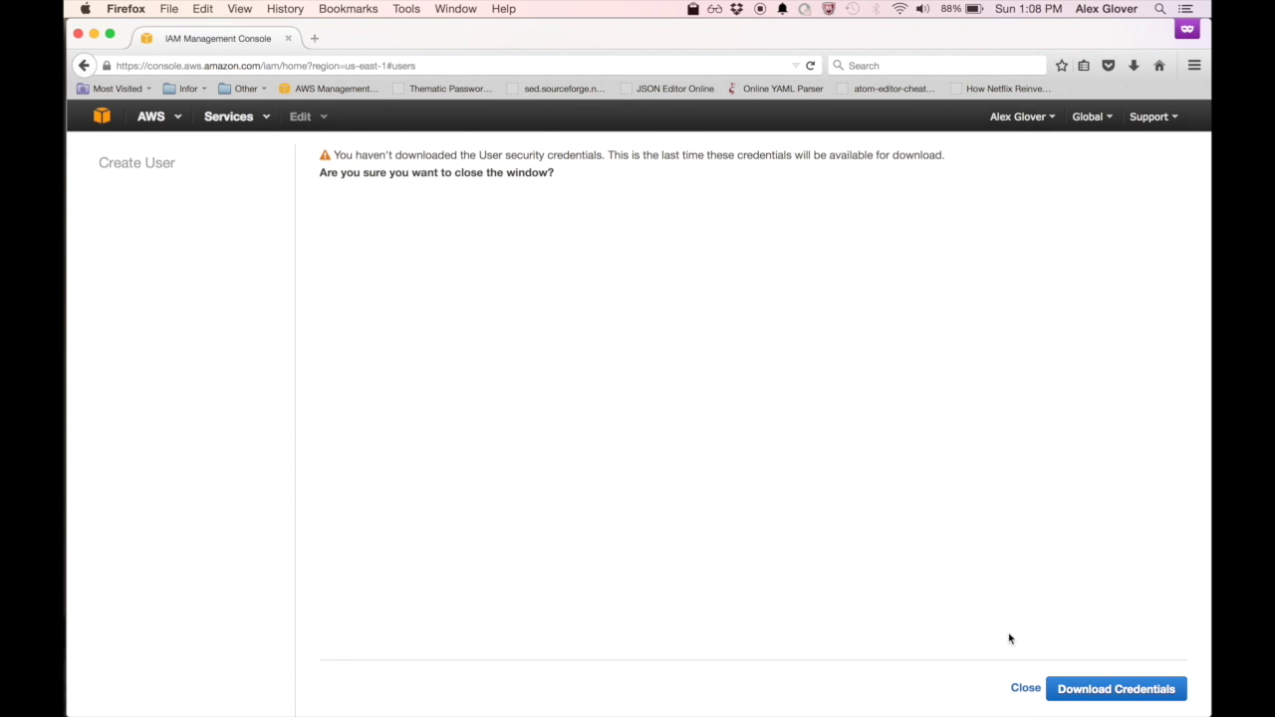
click(1025, 689)
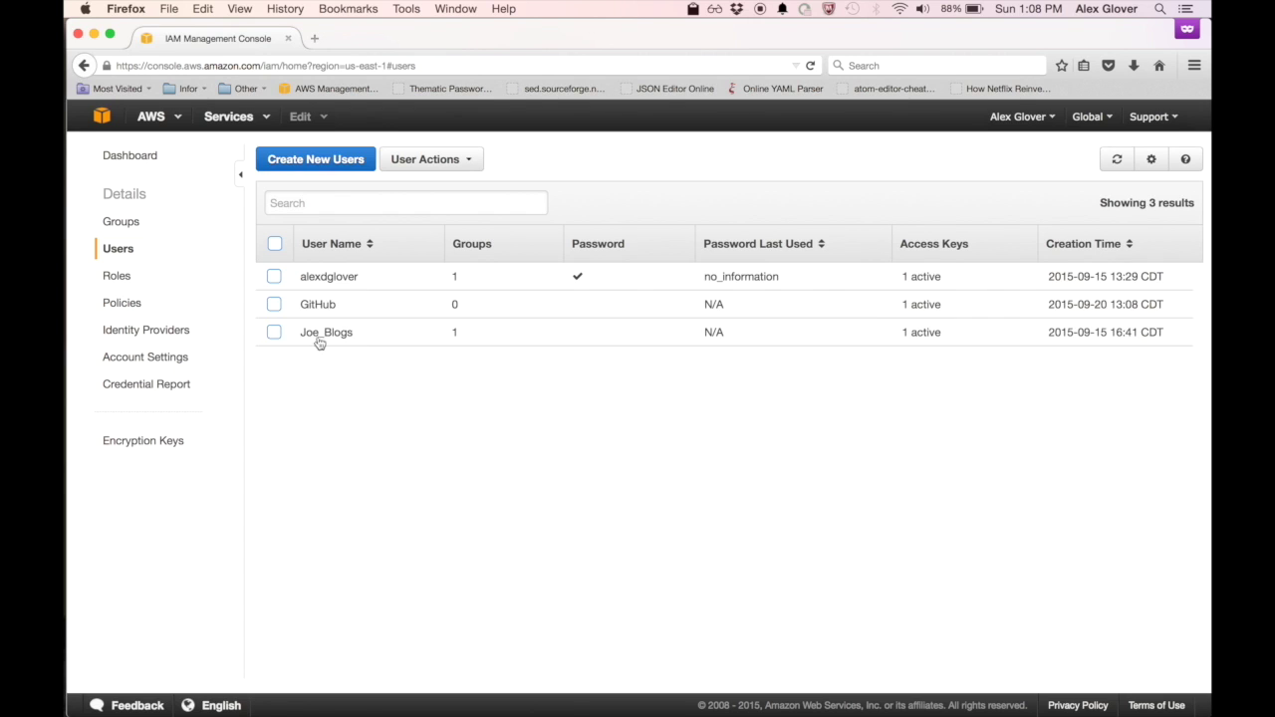
click(275, 305)
click(317, 304)
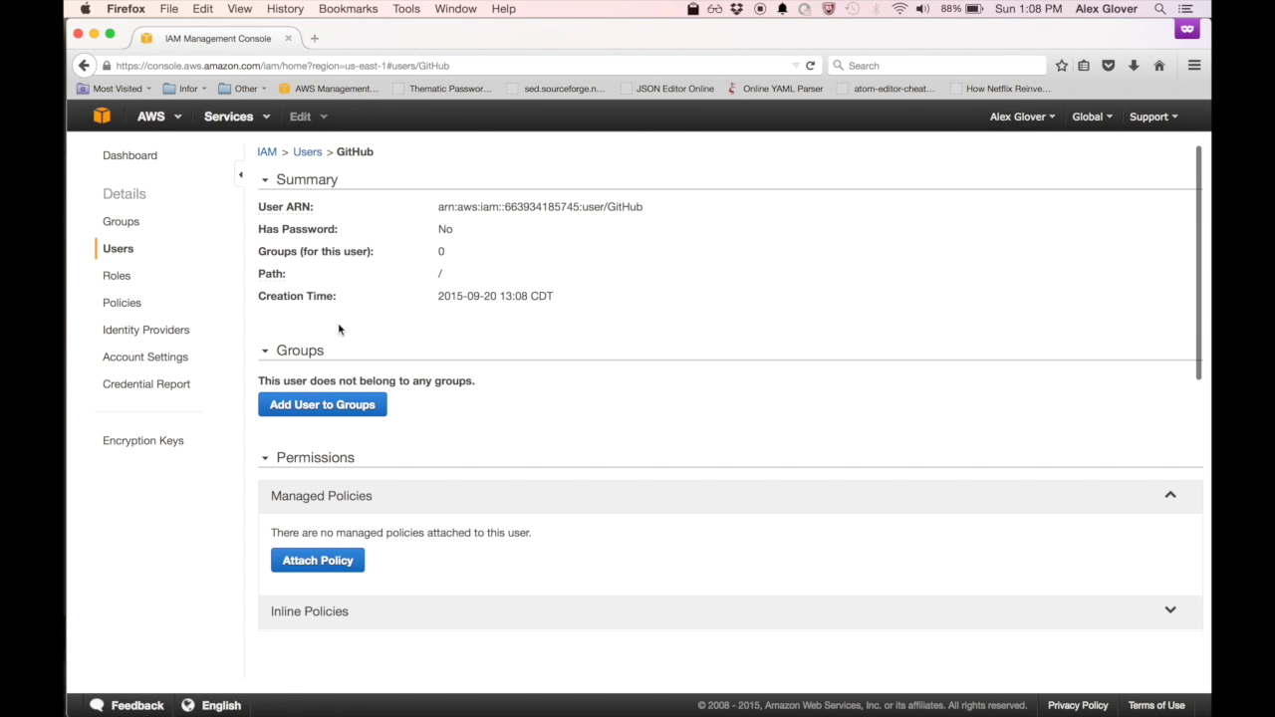
Filter the managed policies for AWSCodeDeployDeployer and attach AWSCodeDeployDeployerAccess to the GitHub user.
scroll(574, 434, down, 3)
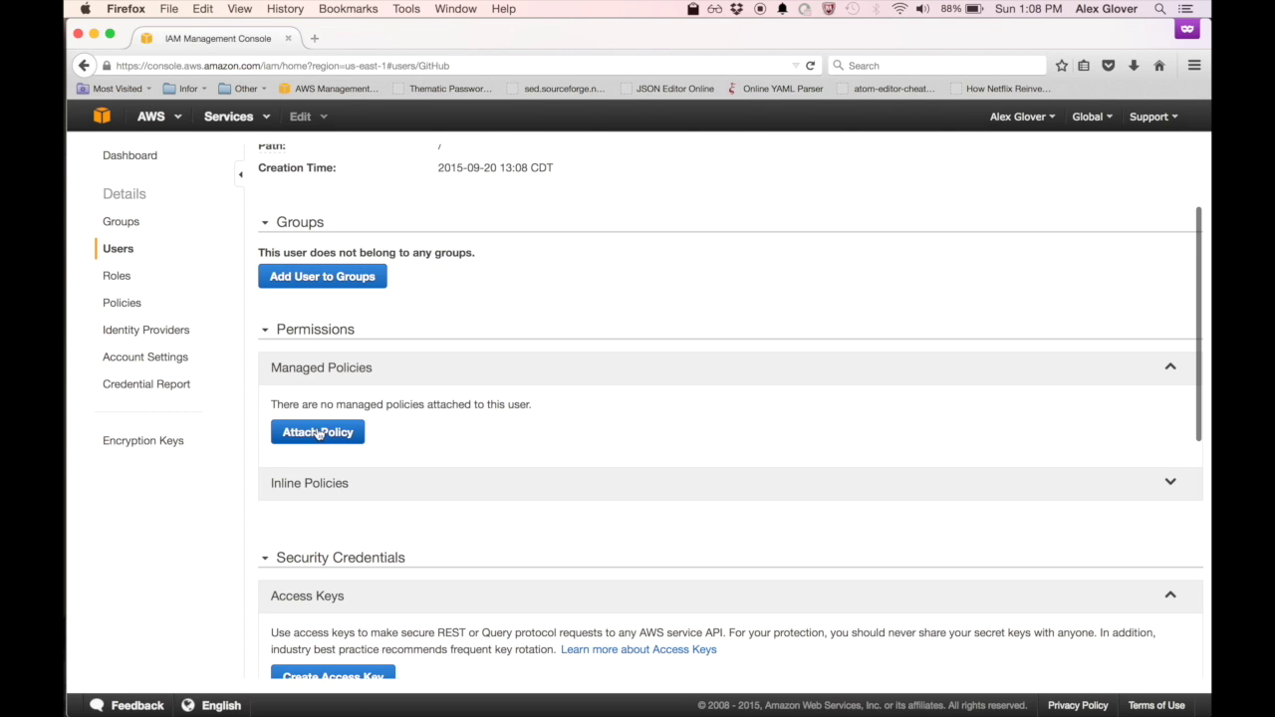
click(318, 432)
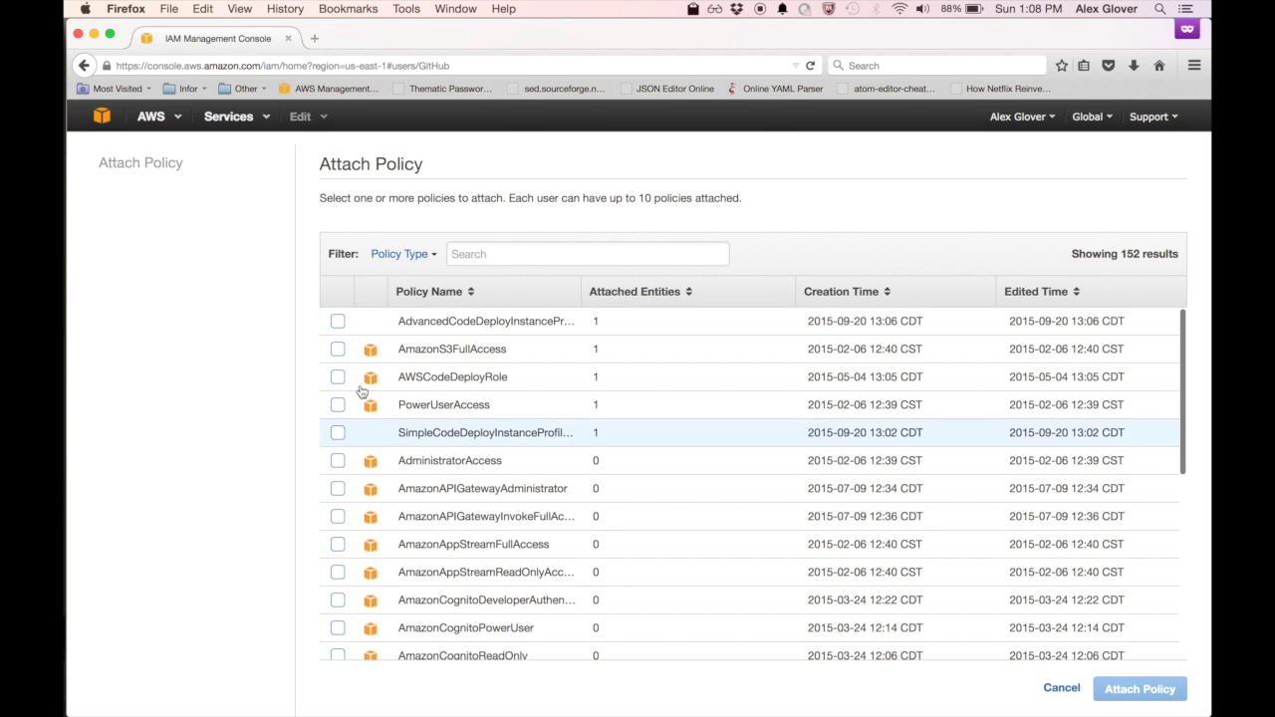
click(514, 254)
text(A)
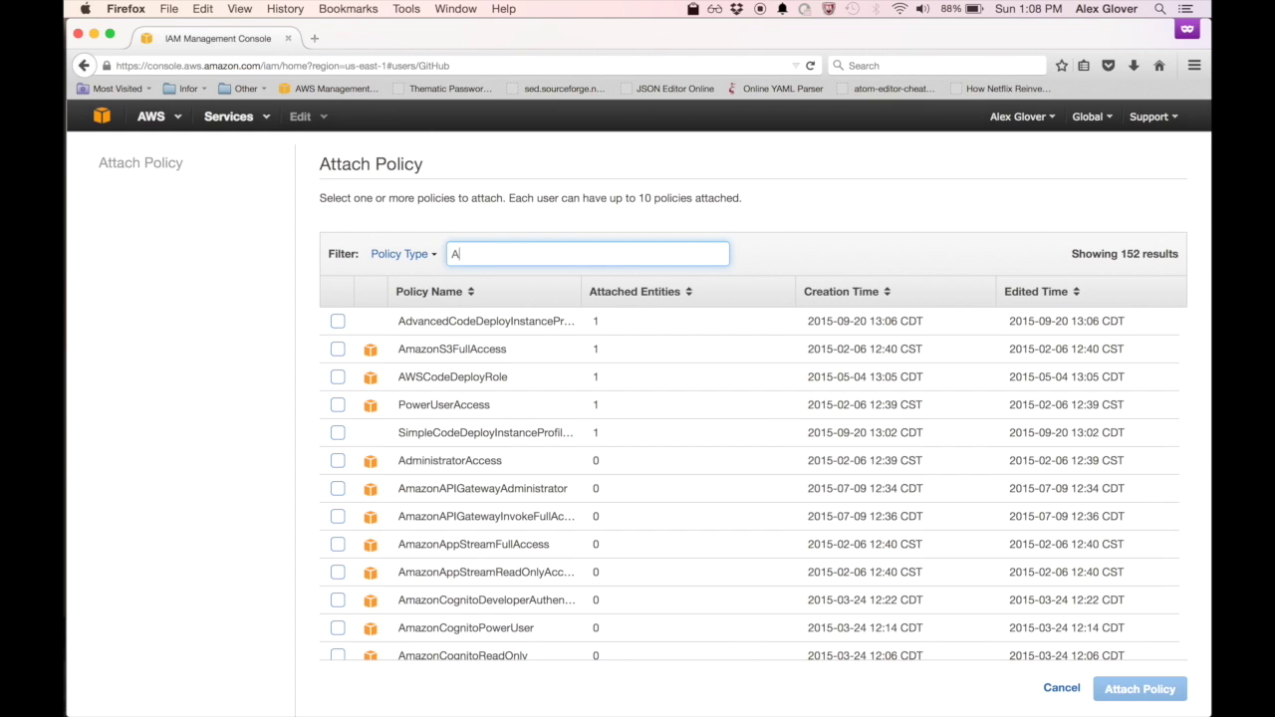
text(WSCod)
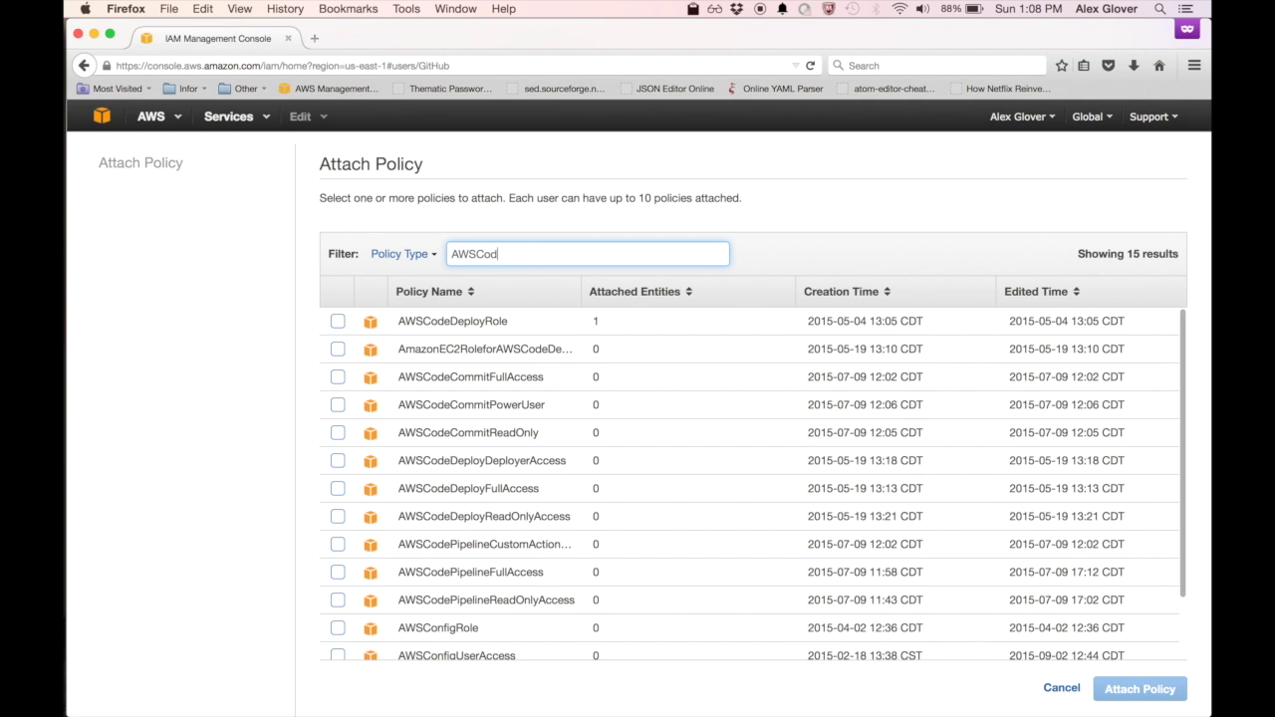
text(eDeployDepl)
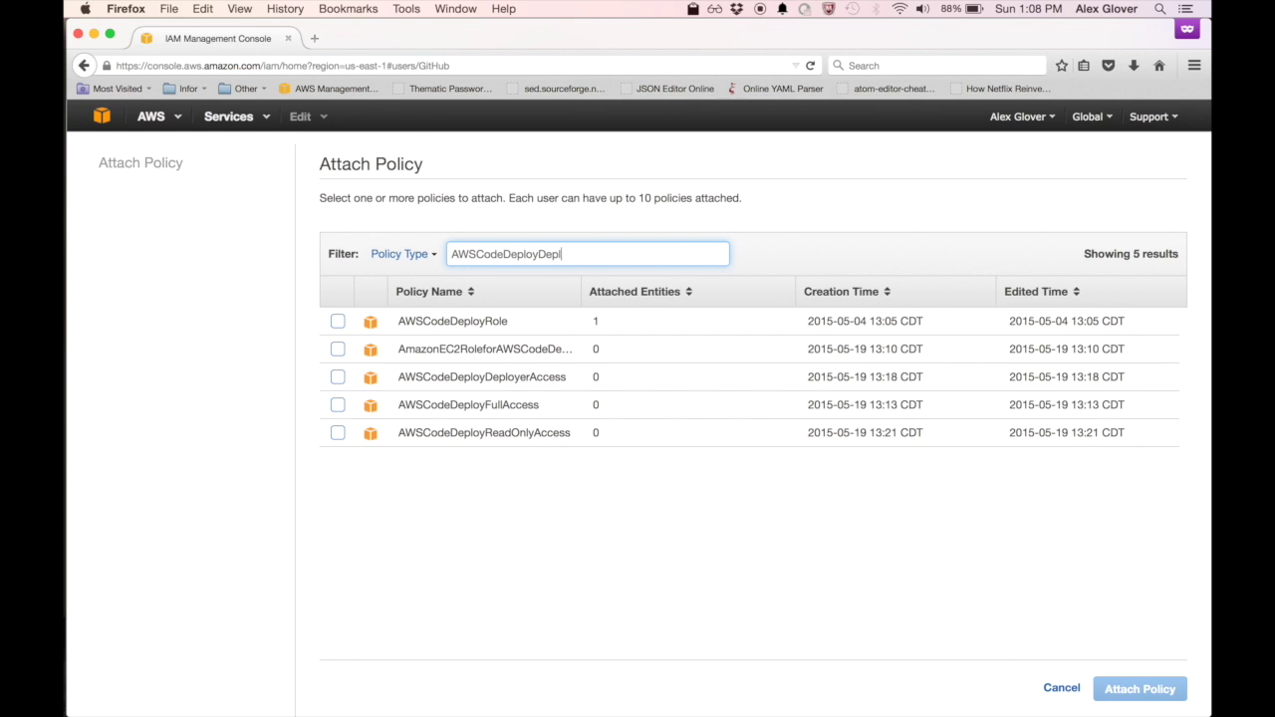
text(oyer)
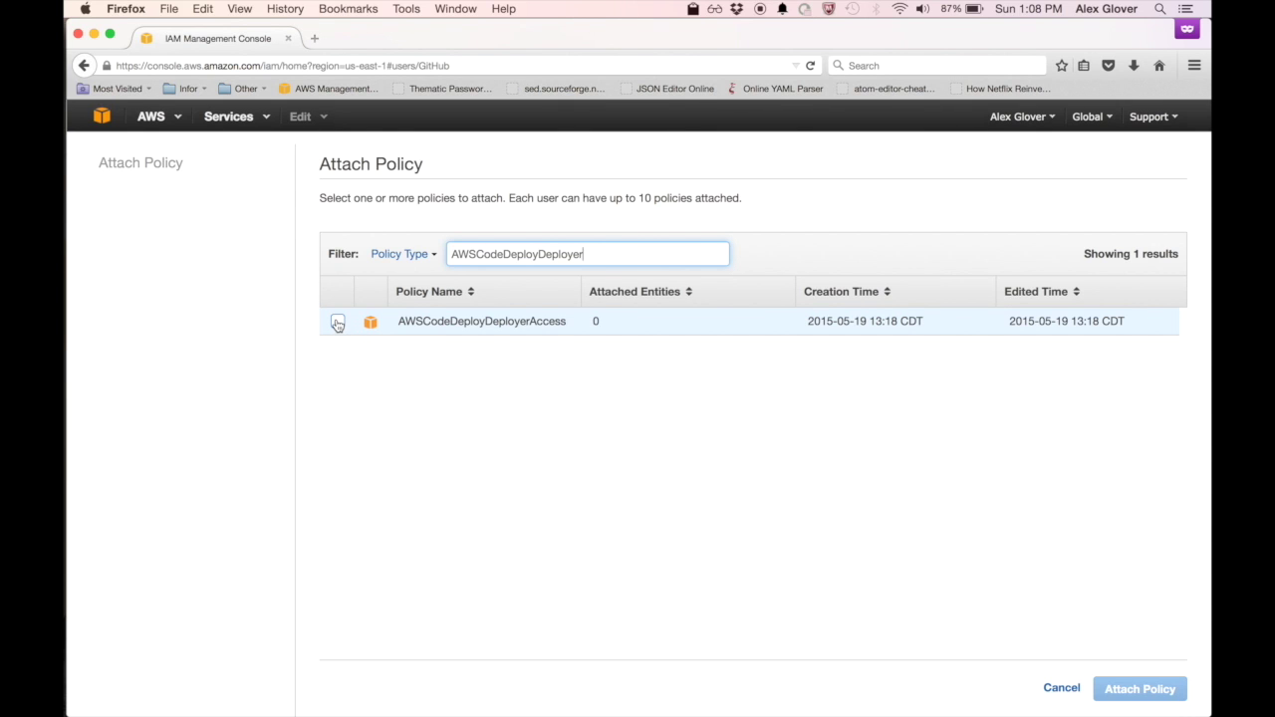
click(338, 322)
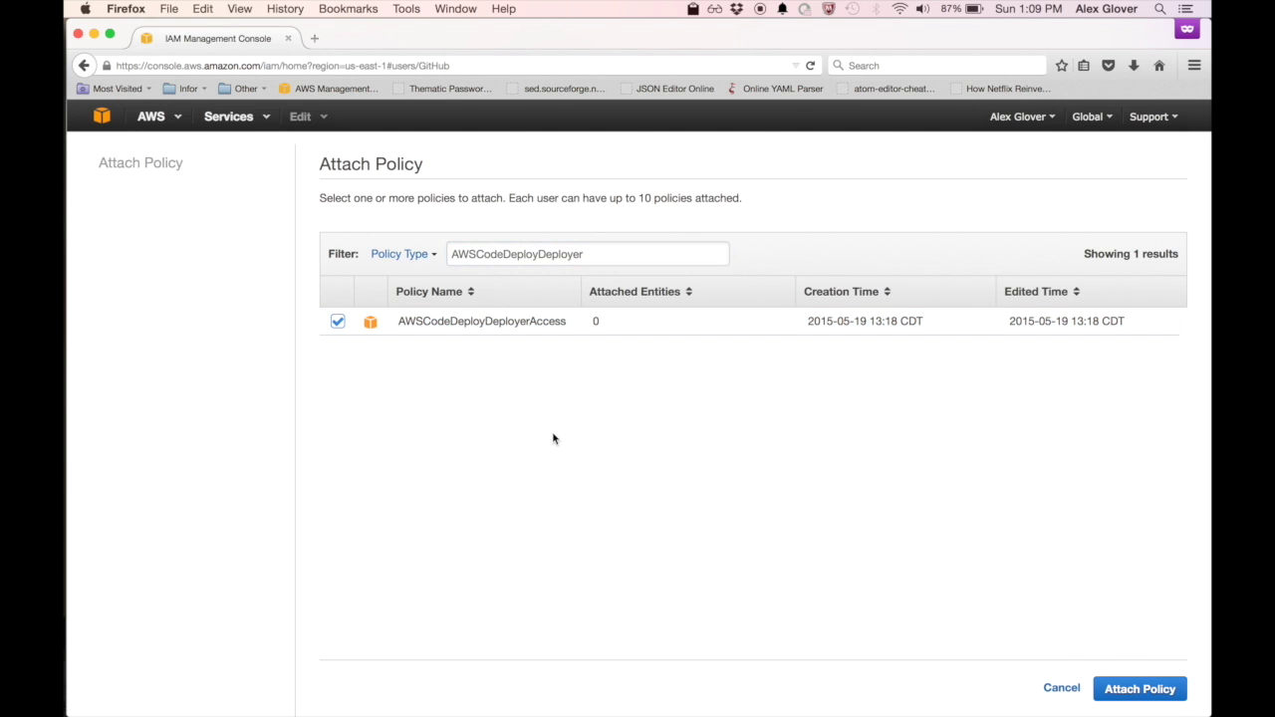
click(1137, 690)
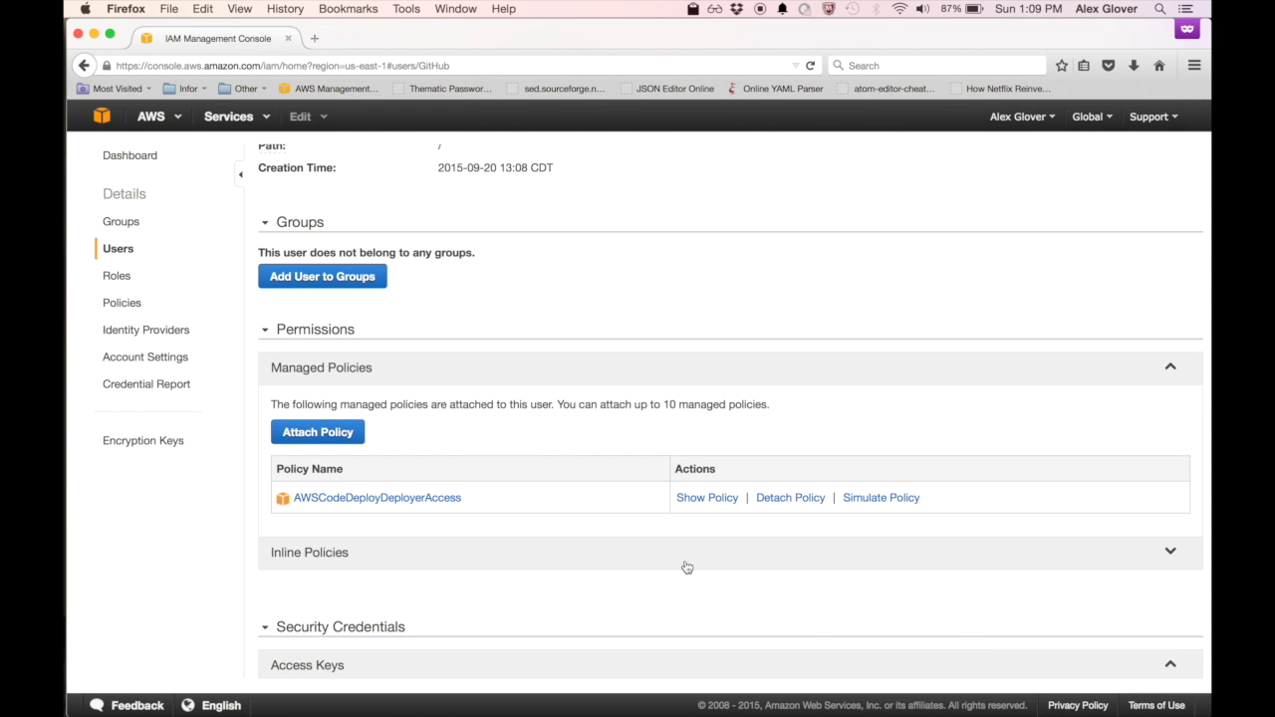
scroll(587, 455, down, 5)
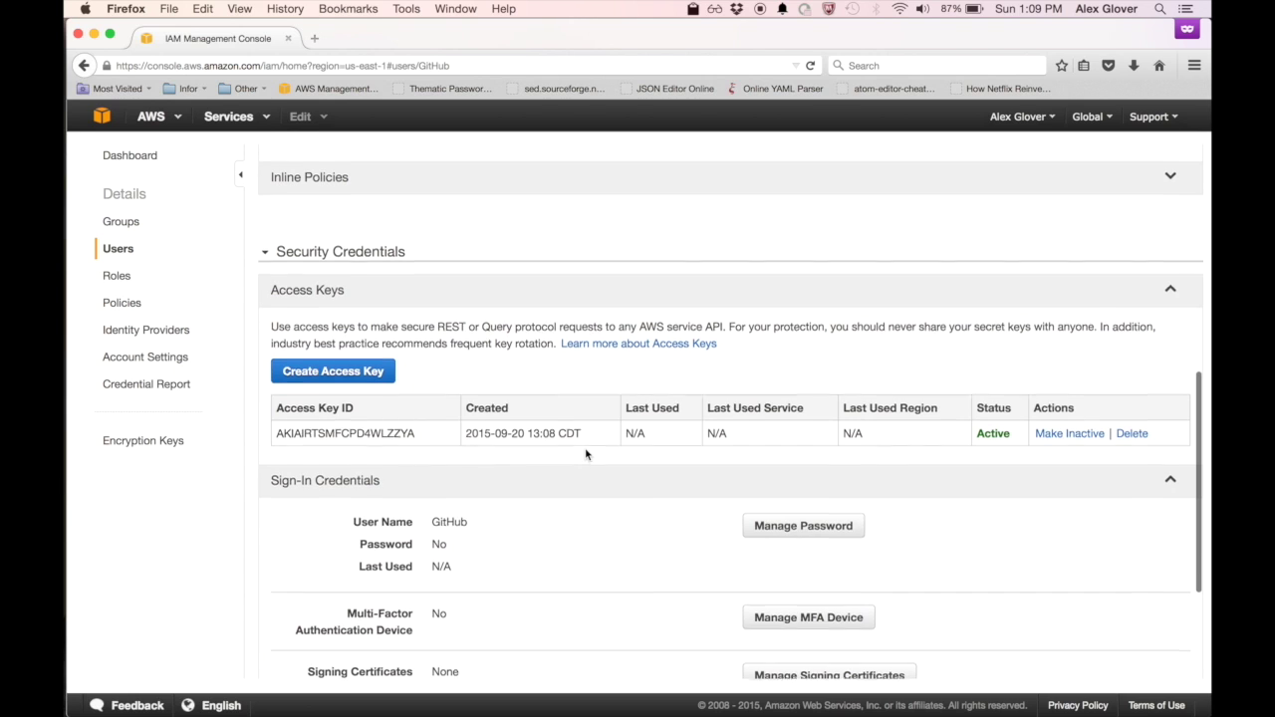
scroll(586, 455, up, 2)
scroll(587, 455, down, 1)
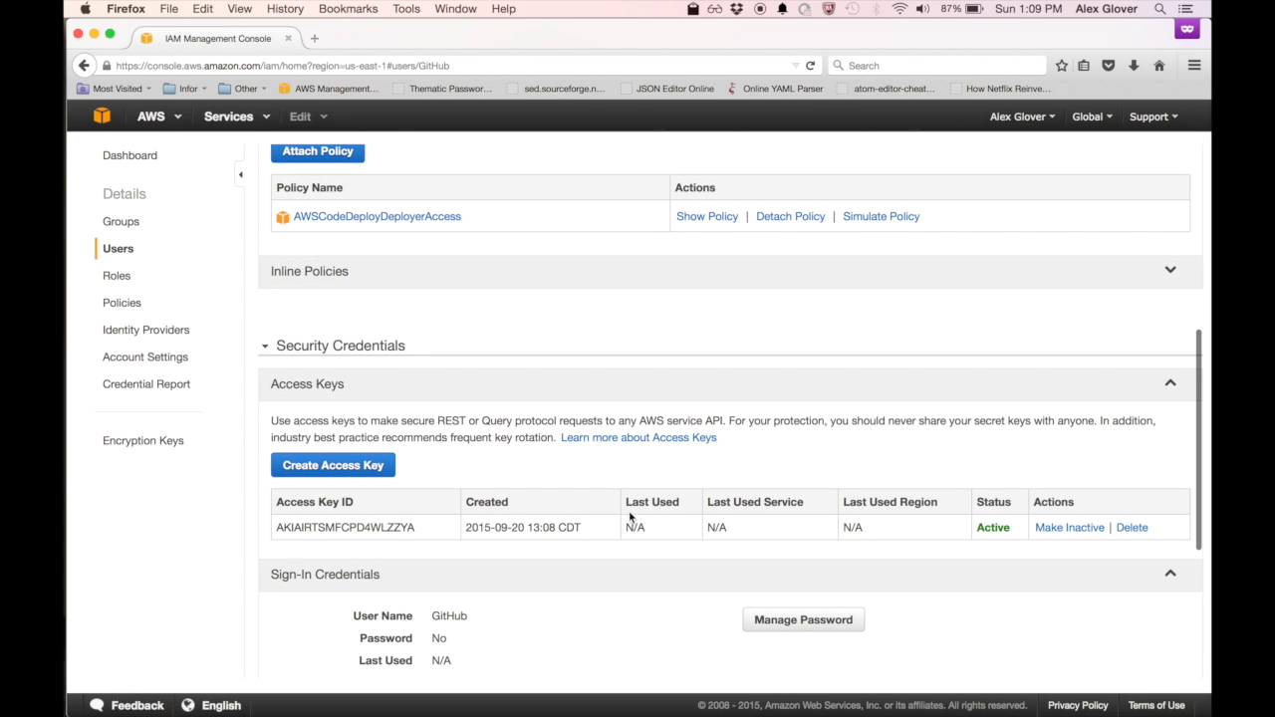